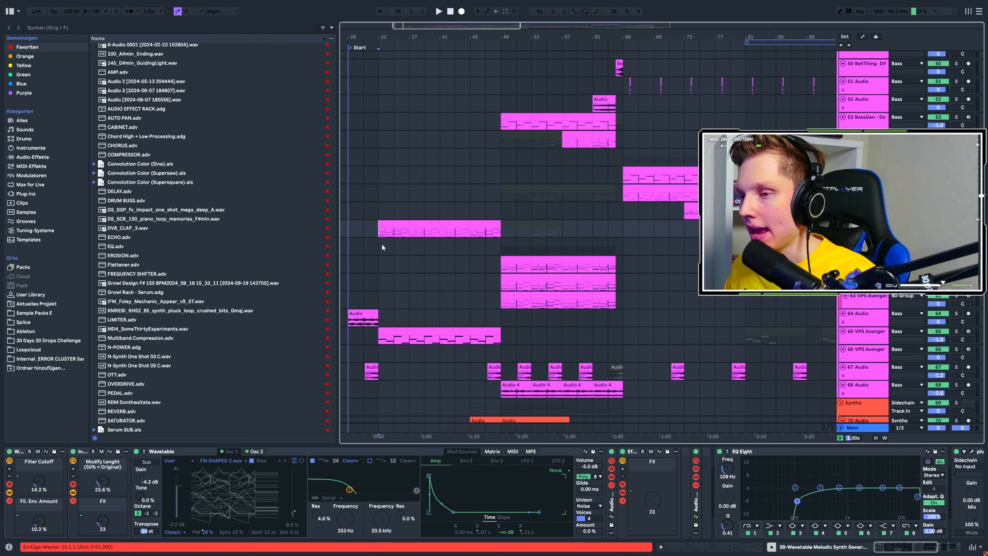
Find the section starting at bar 129 in the arrangement and play its bass tracks.
scroll(382, 245, "down", 5)
scroll(414, 239, "up", 2)
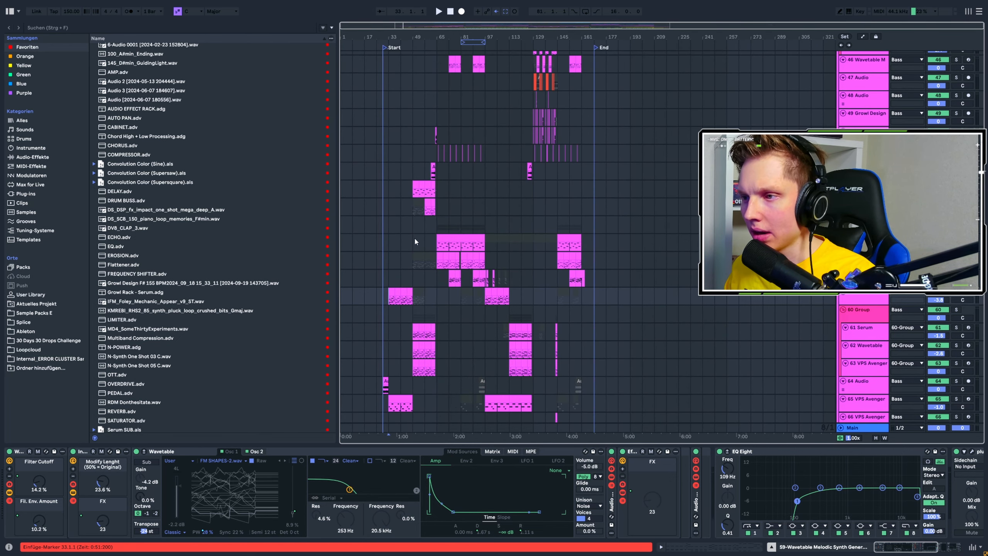
scroll(414, 238, "up", 3)
scroll(520, 229, "down", 3)
scroll(525, 226, "up", 7)
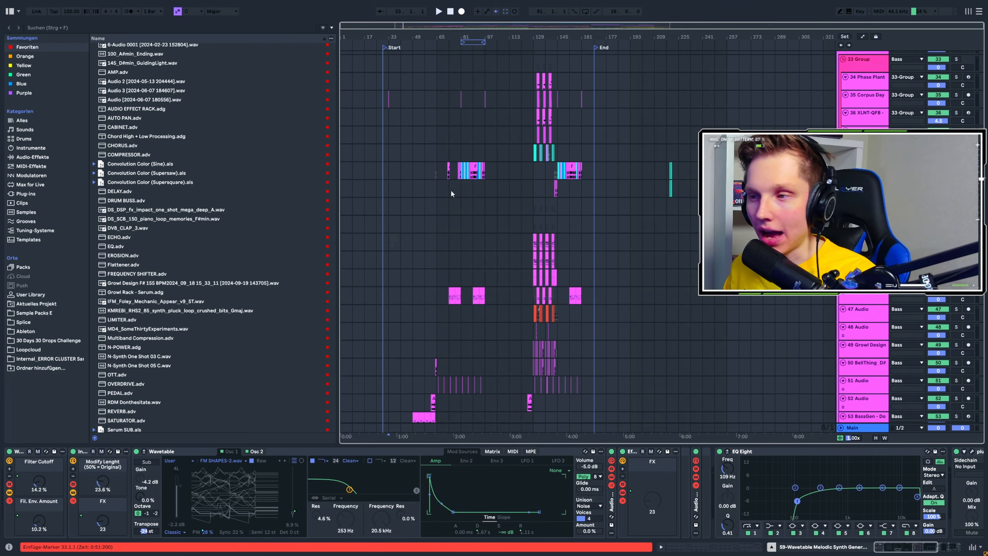
scroll(453, 192, "up", 3)
scroll(507, 191, "down", 2)
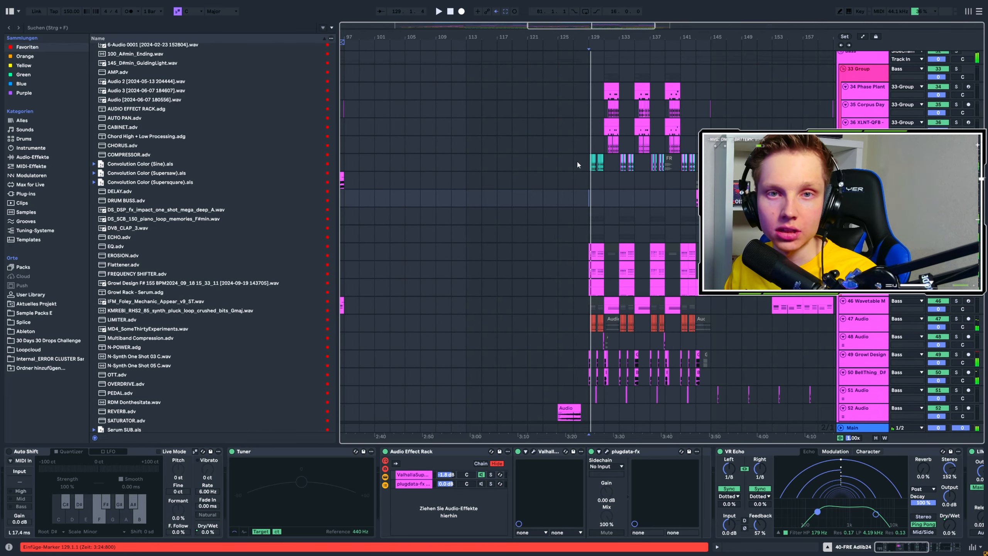
scroll(614, 173, "up", 4)
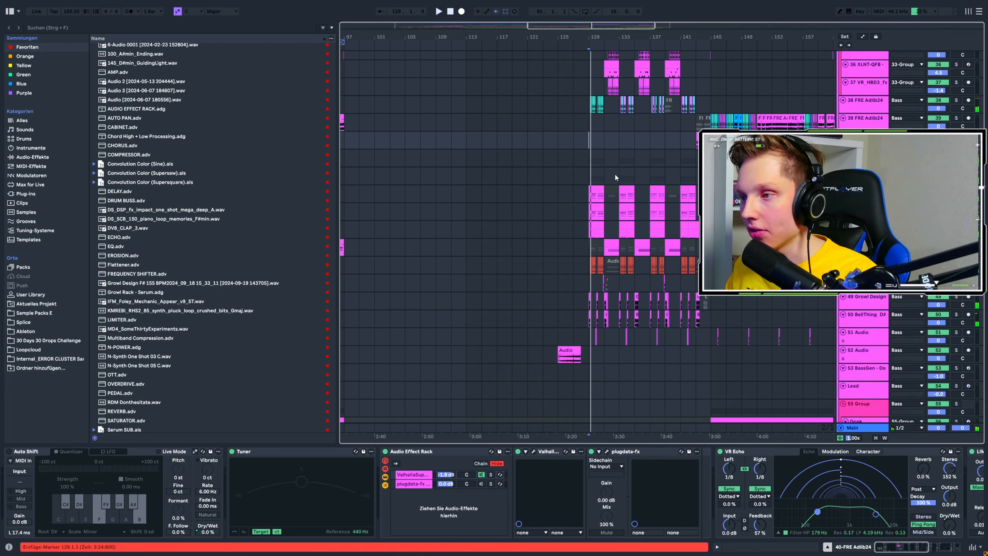
key("space")
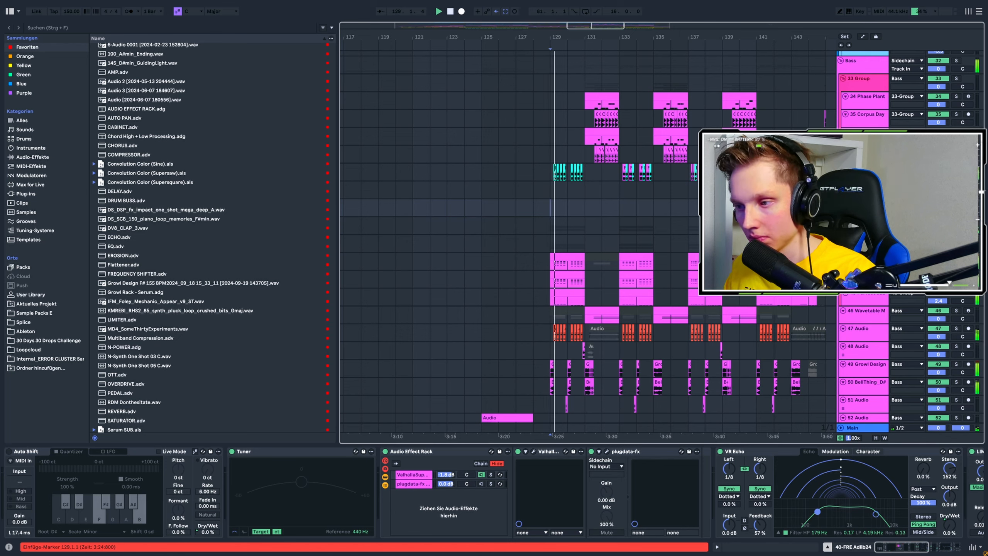
scroll(703, 174, "up", 4)
scroll(456, 178, "down", 1)
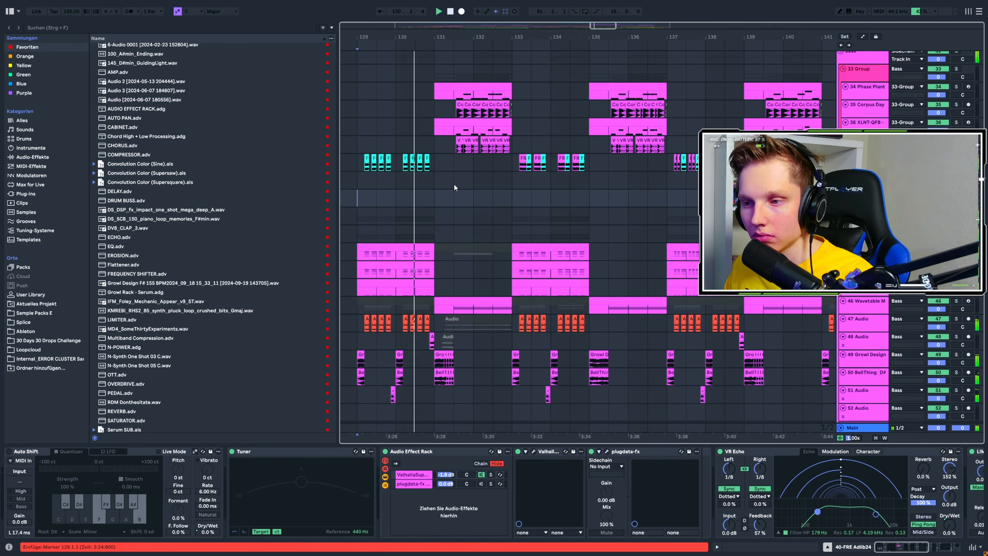
scroll(446, 182, "down", 3)
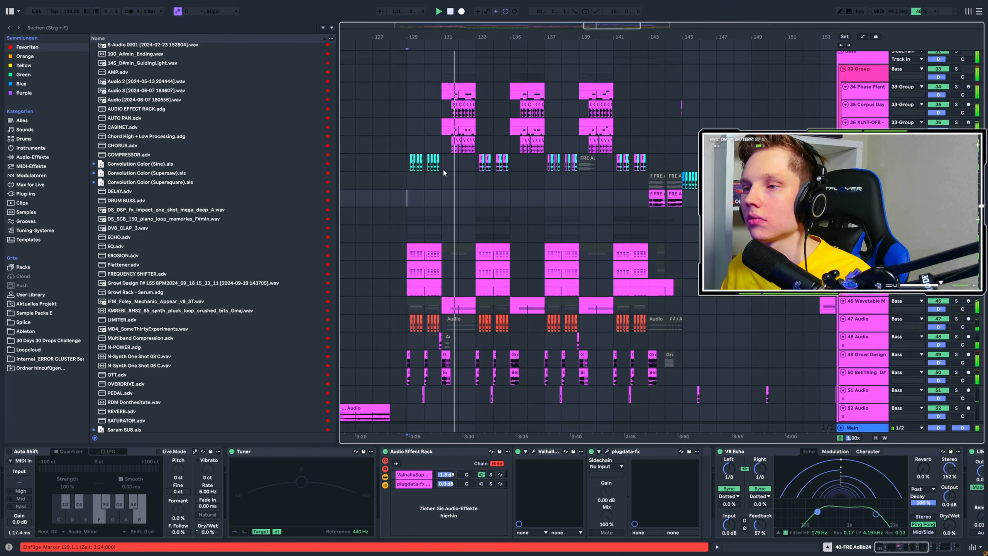
scroll(604, 194, "down", 3)
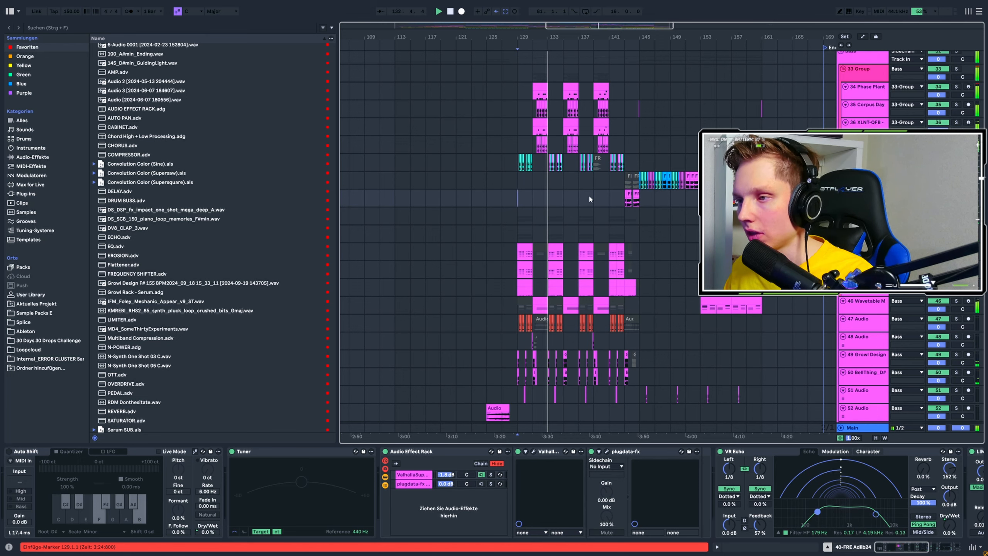
Play the arrangement from bar 81 and look over the bass tracks sounding there.
scroll(588, 195, "down", 6)
scroll(552, 199, "up", 6)
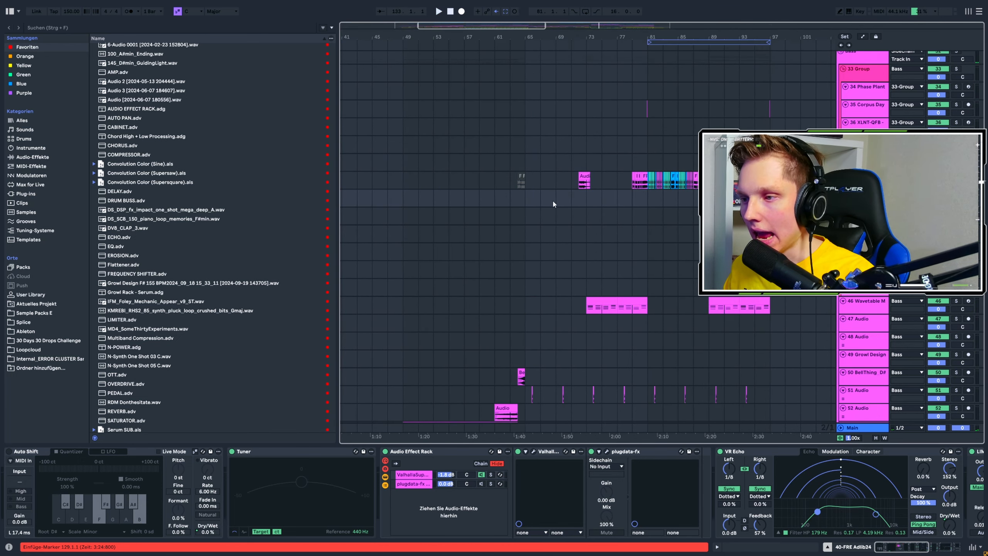
left_click(607, 197)
key("space")
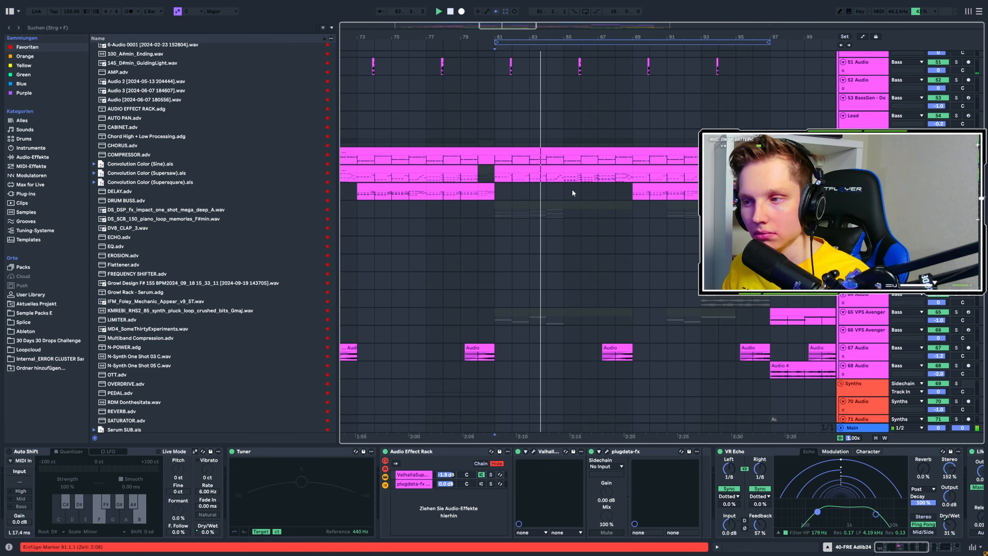
scroll(571, 188, "up", 3)
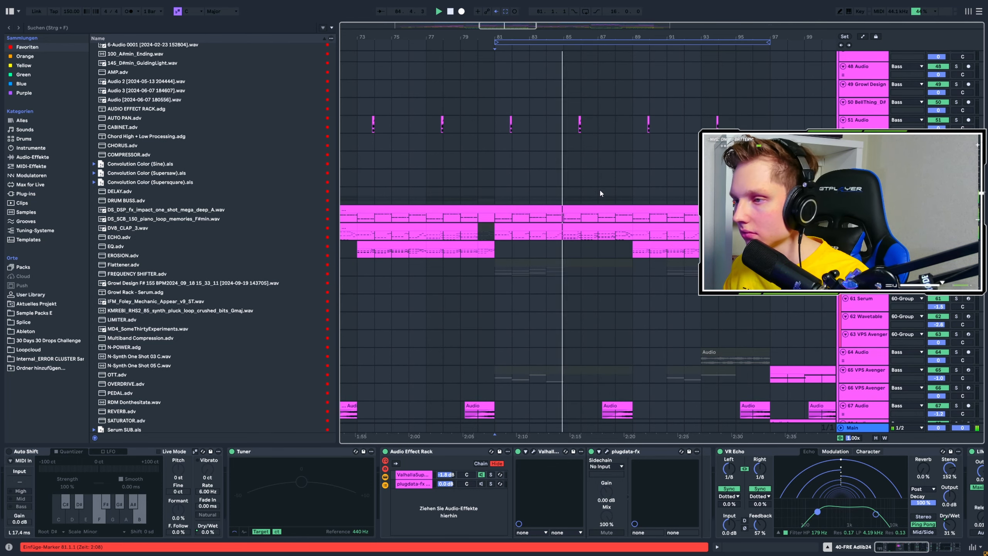
scroll(599, 188, "up", 2)
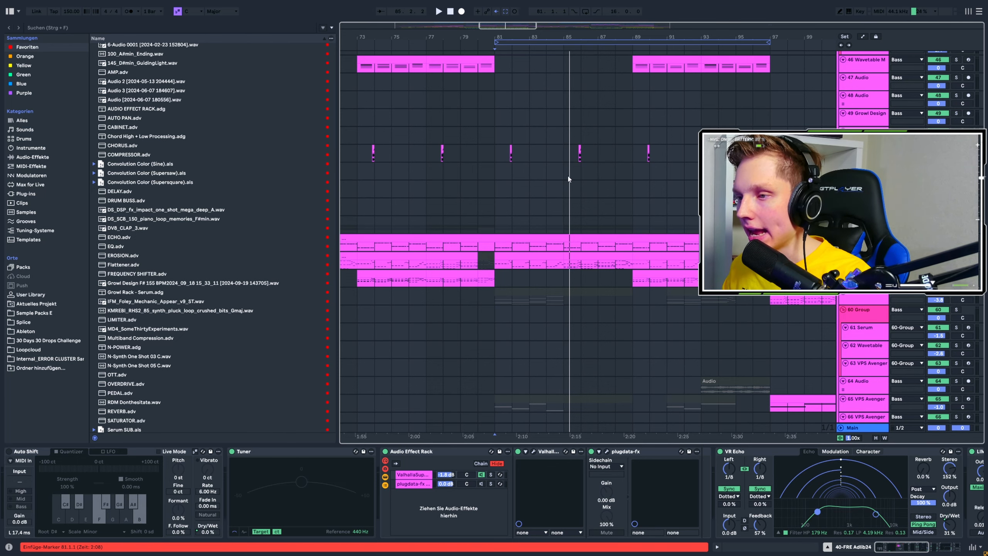
Play bar 81 again with the insert marker on the 52 Audio track.
scroll(567, 174, "down", 6)
scroll(694, 185, "up", 3)
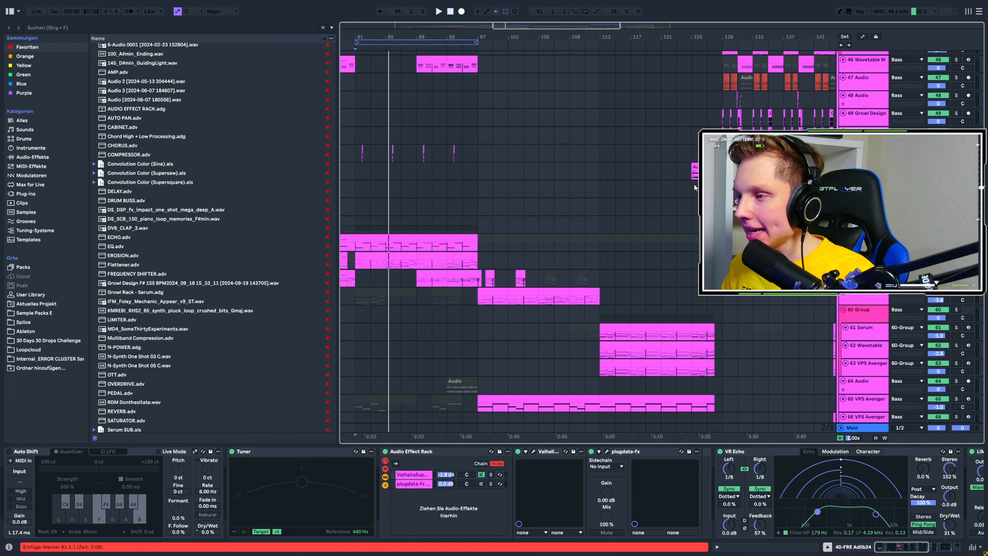
scroll(677, 182, "left", 5)
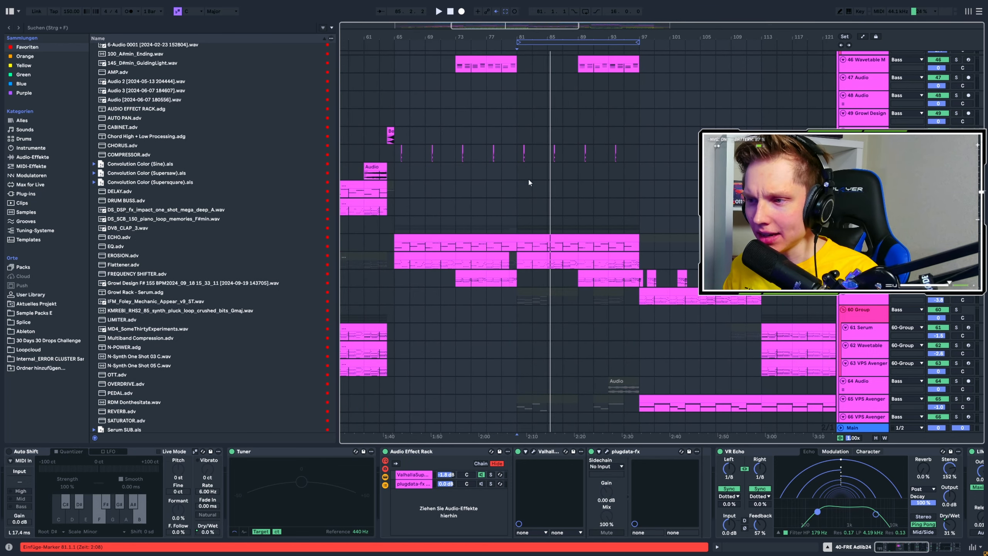
left_click(513, 175)
key("space")
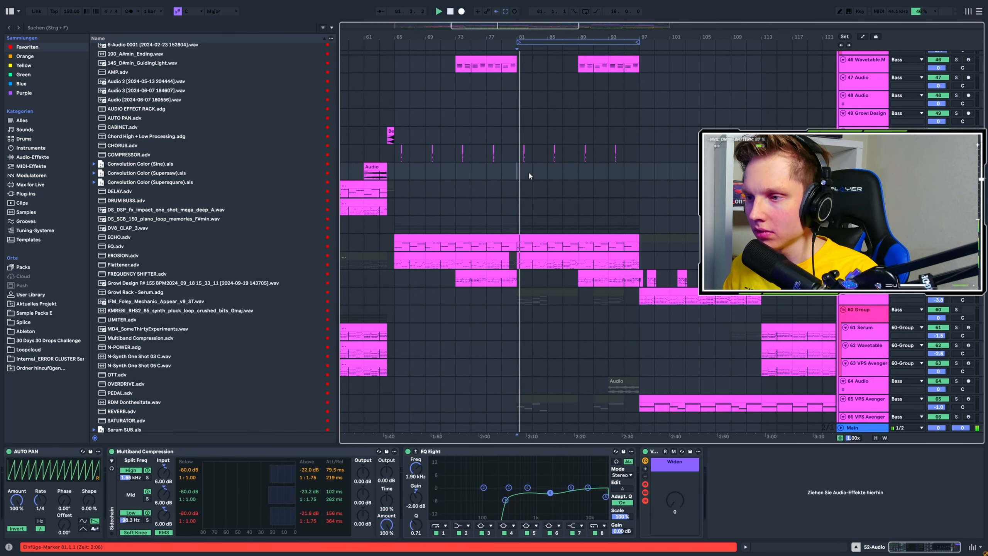
Compare the parts of the first drop by auditioning from bars 65, 69 and 81.
left_click(398, 180)
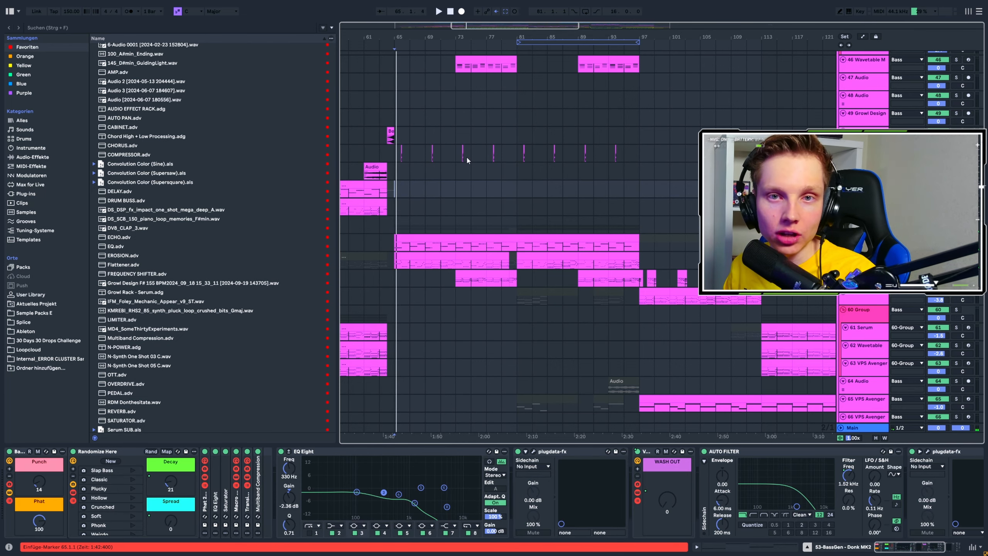
left_click(521, 117)
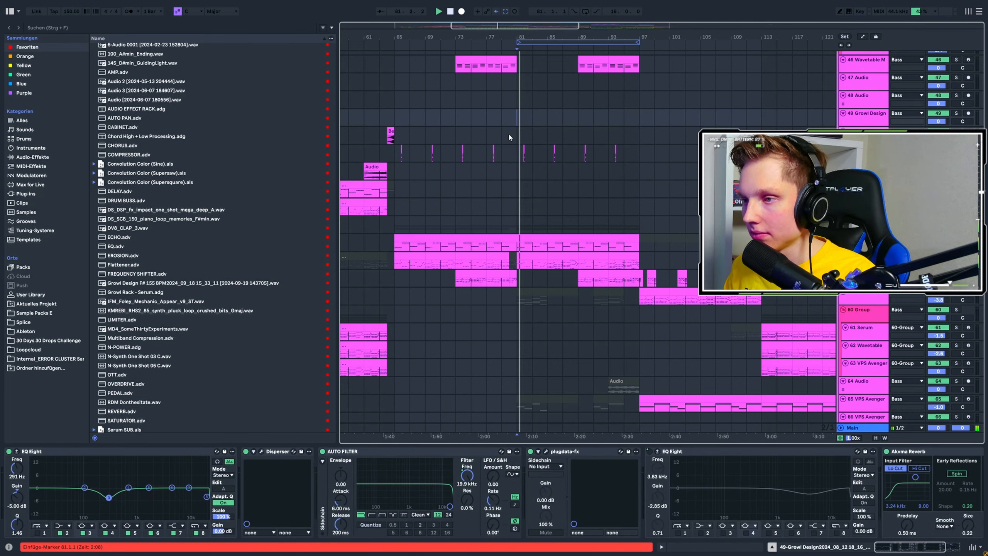
left_click(426, 189)
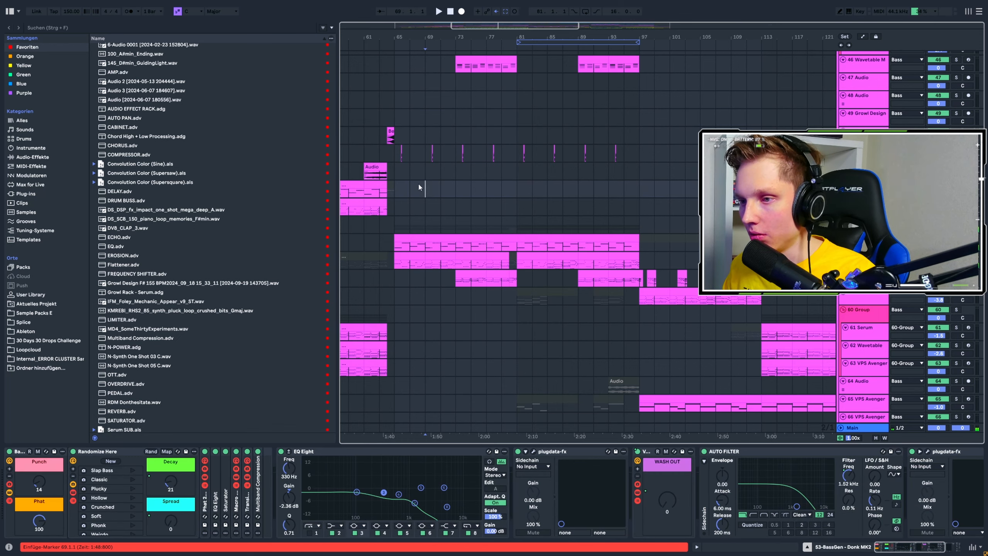
key("space")
key("space")
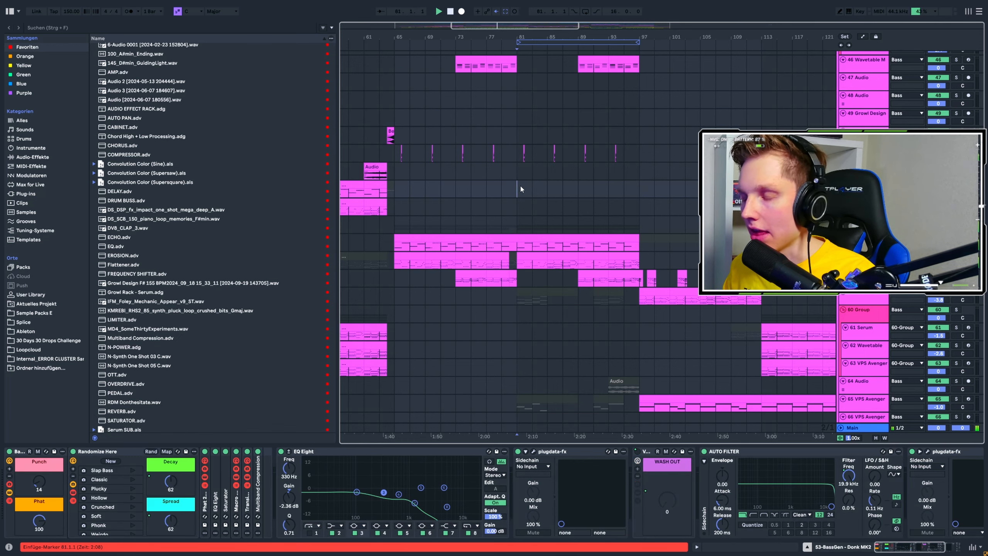
left_click(518, 186)
key("space")
Audition the second drop from bar 129 on the 43 Serum track and from bar 145 on the 40 FRE Adlib24 track.
scroll(417, 190, "down", 3)
scroll(570, 187, "up", 3)
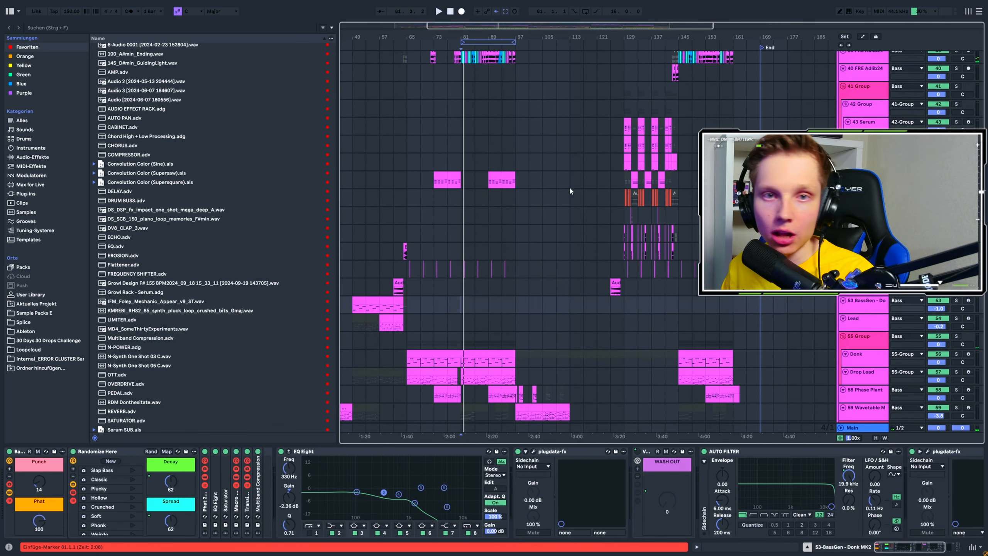
scroll(661, 194, "up", 3)
left_click(586, 155)
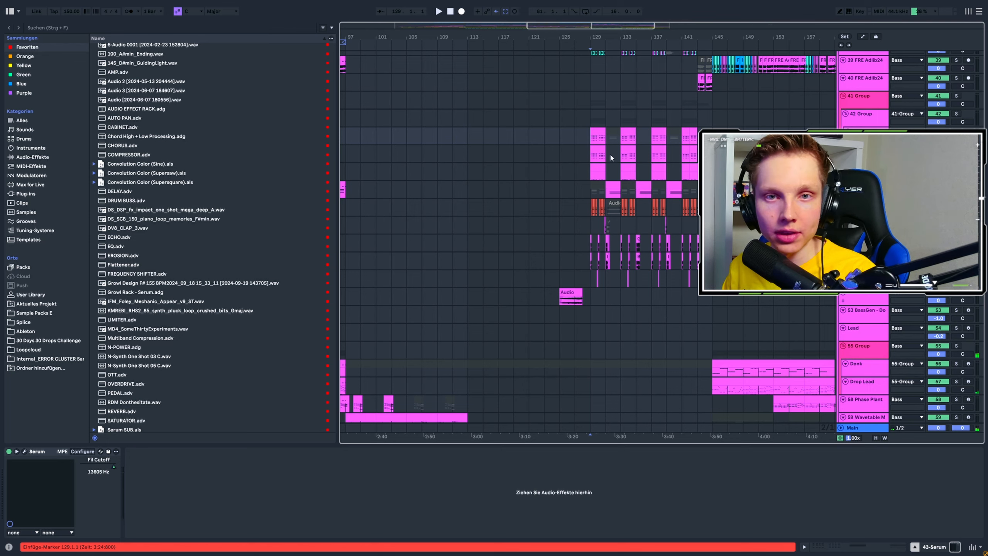
key("space")
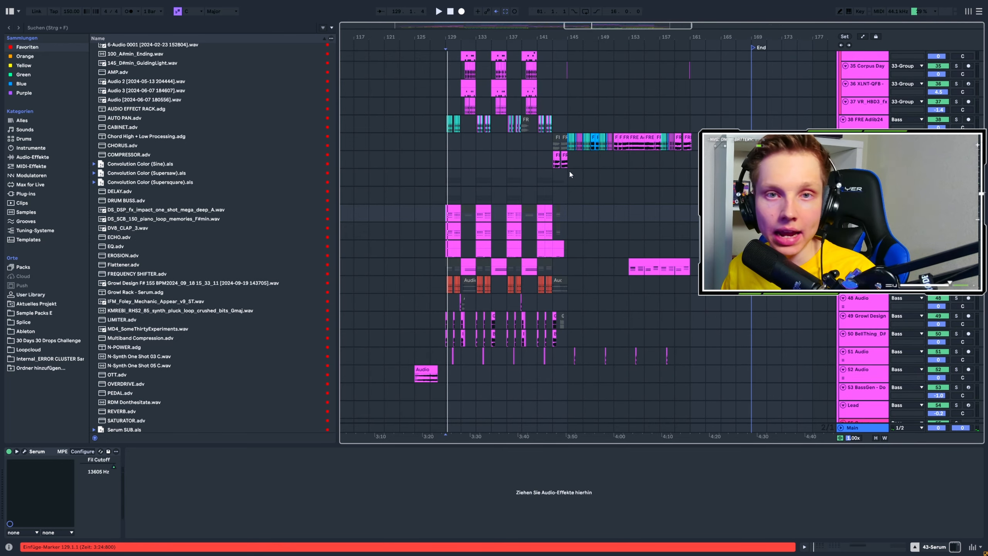
left_click(568, 168)
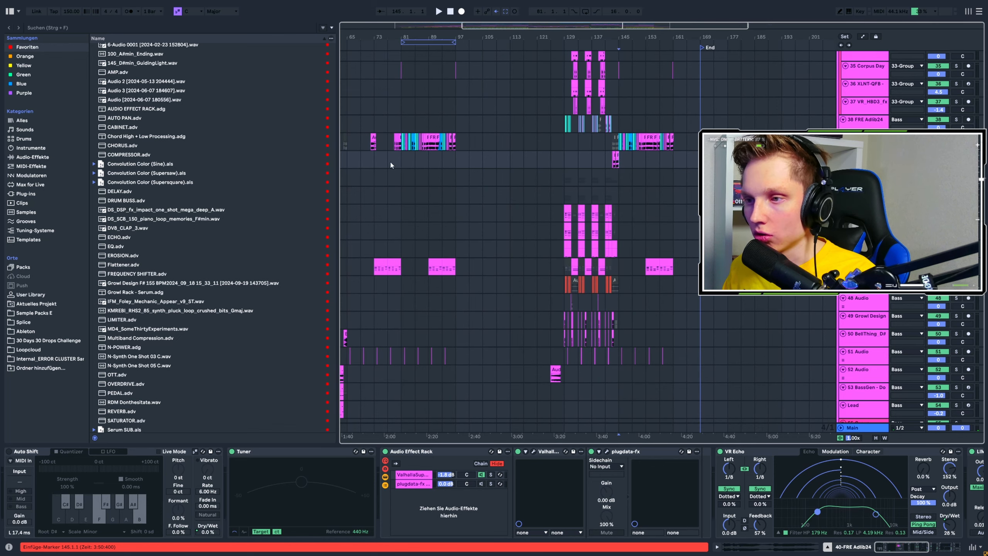
key("space")
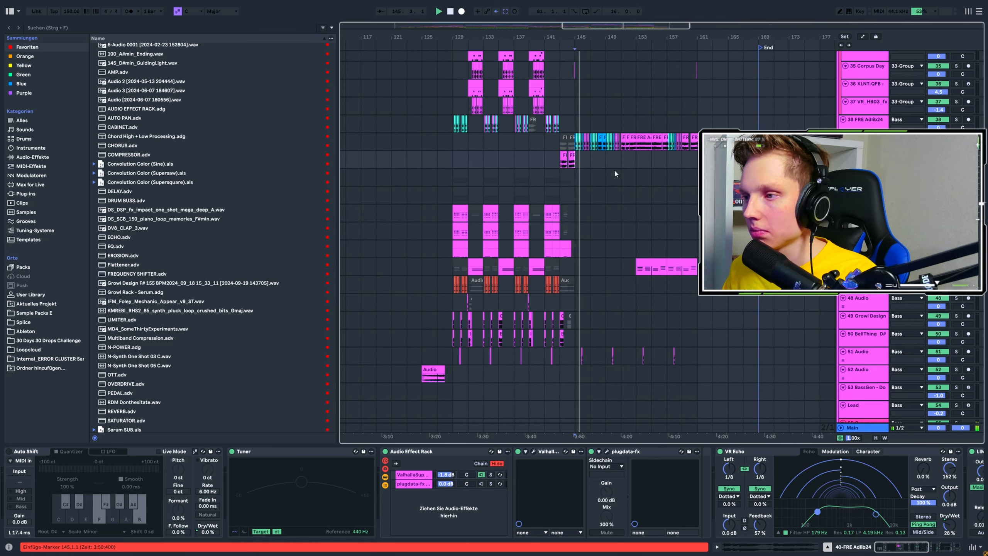
Play the melodic Wavetable part on track 59 from bar 33 and inspect its device chain.
scroll(446, 159, "left", 10)
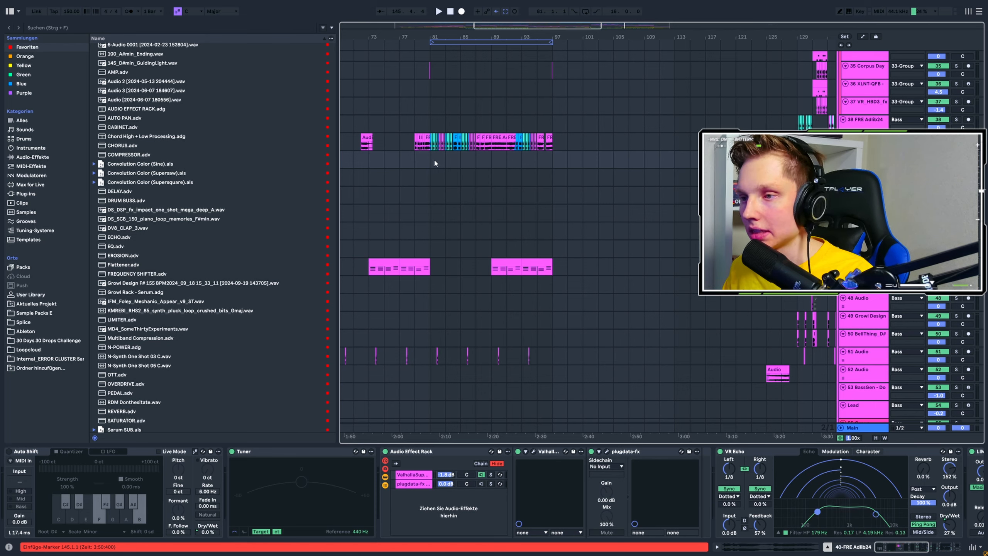
scroll(435, 160, "down", 5)
scroll(420, 195, "down", 5)
scroll(396, 232, "down", 2)
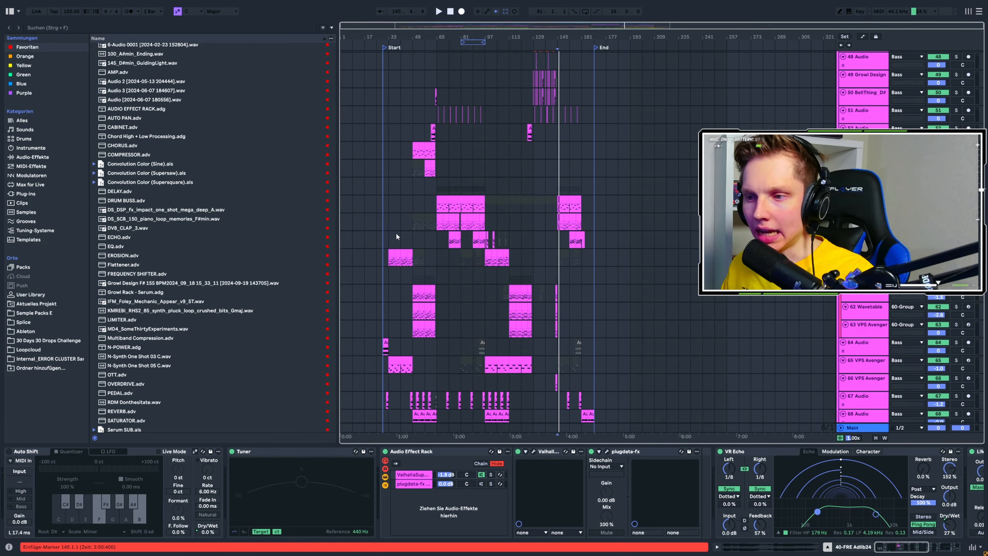
scroll(399, 241, "up", 3)
scroll(393, 227, "down", 2)
scroll(393, 227, "up", 3)
left_click(394, 220)
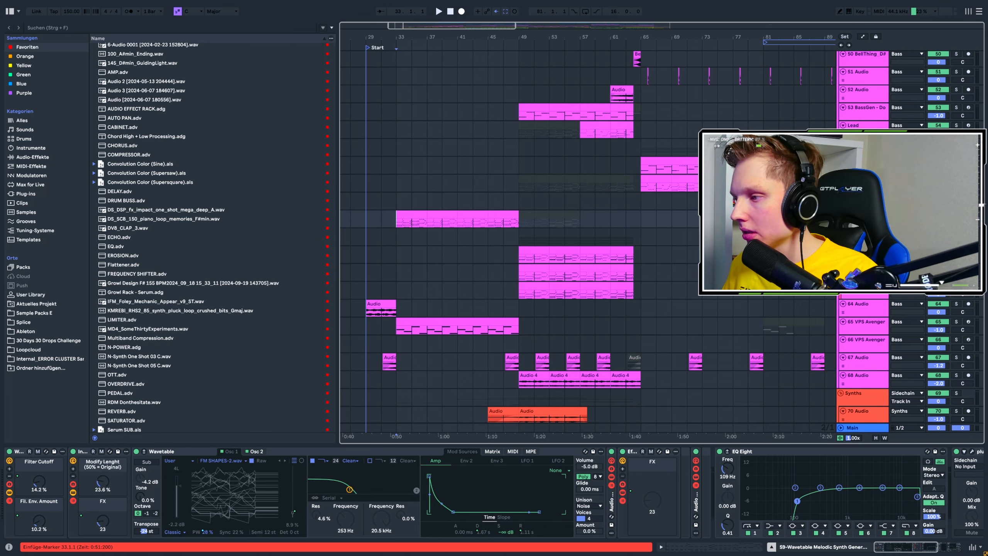
key("space")
scroll(424, 249, "up", 4)
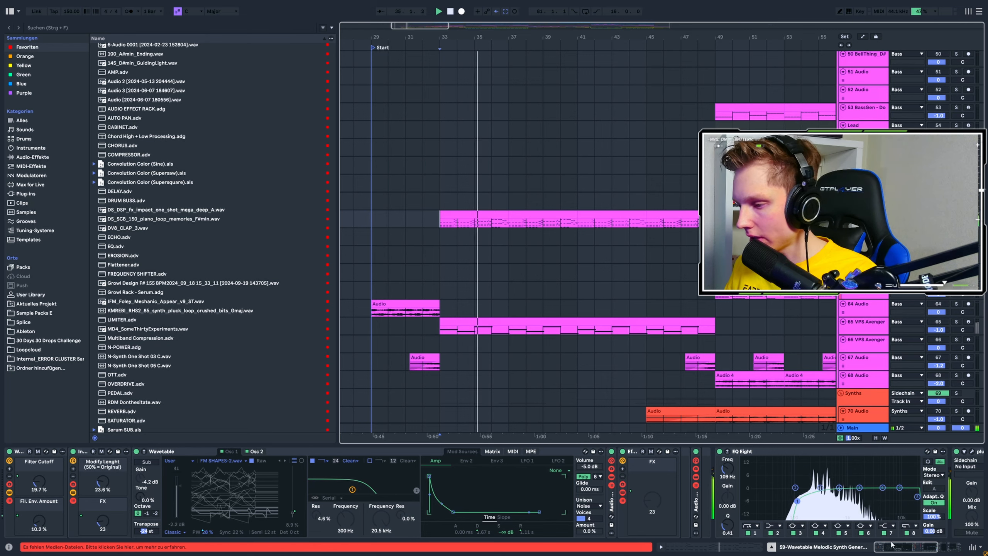
left_click(916, 548)
left_click_drag(917, 550, 899, 548)
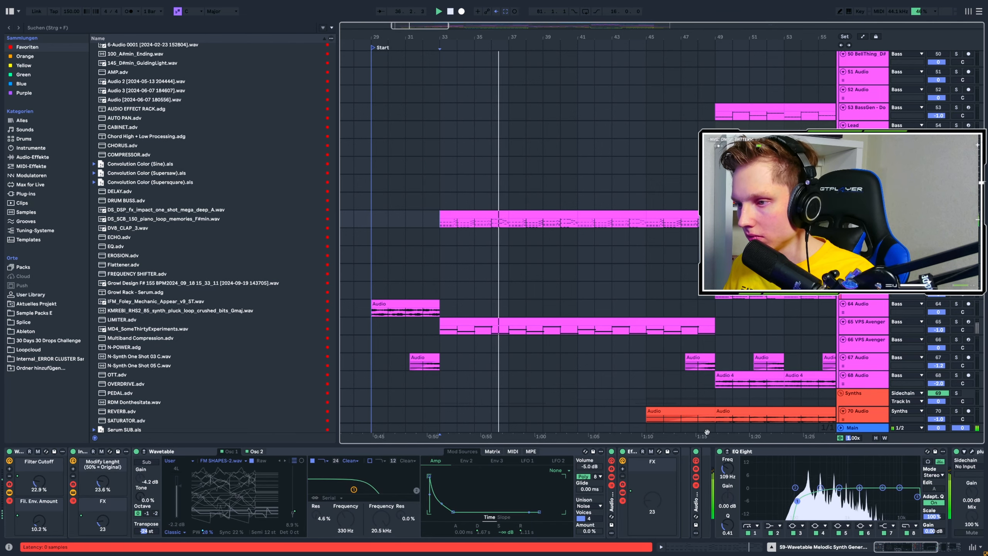
Jump playback of the track 59 Wavetable part ahead to bar 45.
left_click(579, 235)
scroll(580, 236, "up", 1)
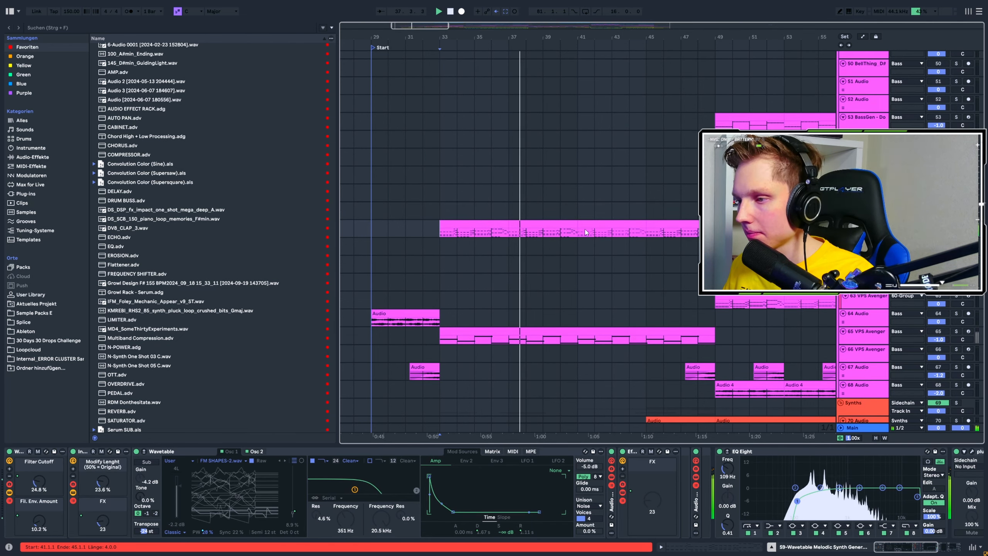
left_click(648, 234)
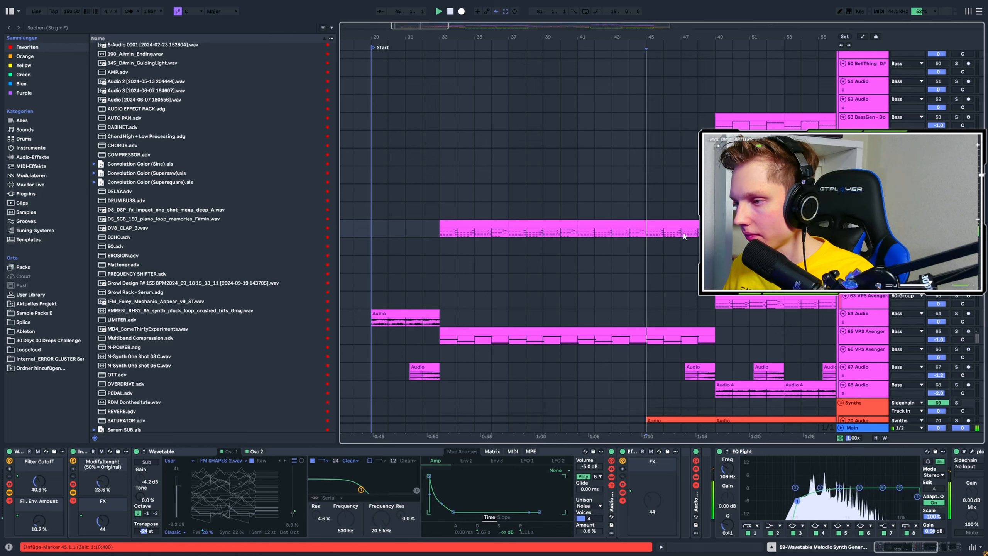
scroll(612, 237, "down", 3)
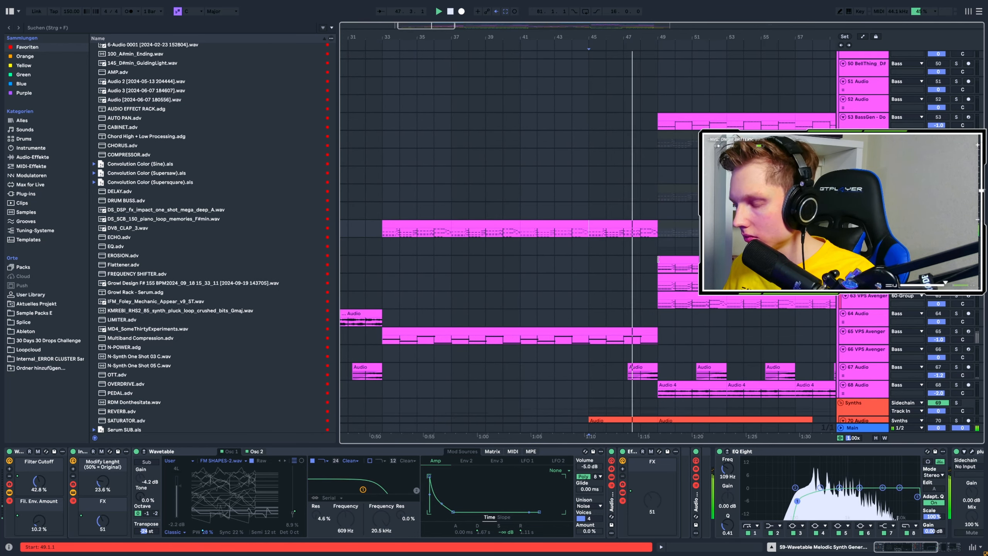
Play the second appearance of the track 59 Wavetable part from bar 97.
scroll(657, 265, "down", 3)
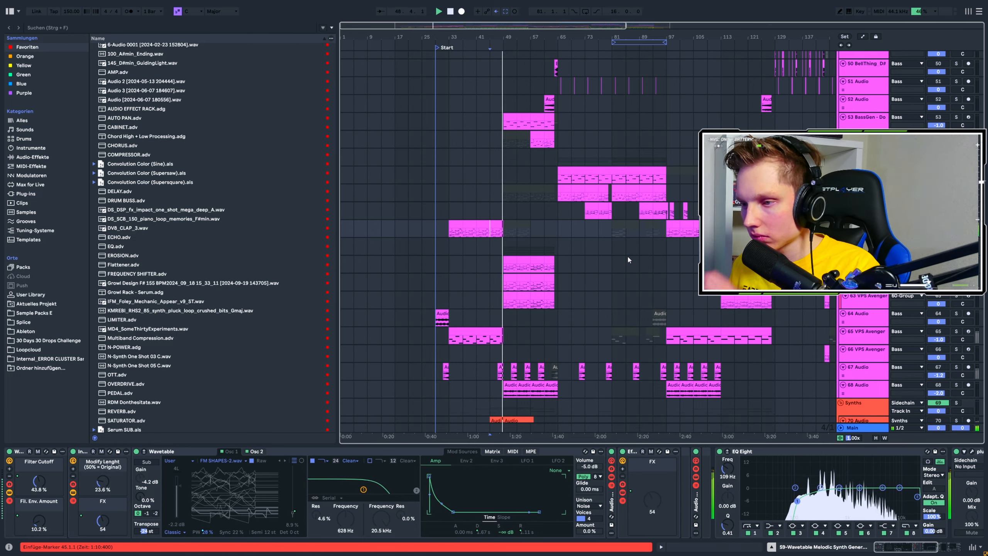
scroll(694, 261, "up", 3)
left_click(636, 231)
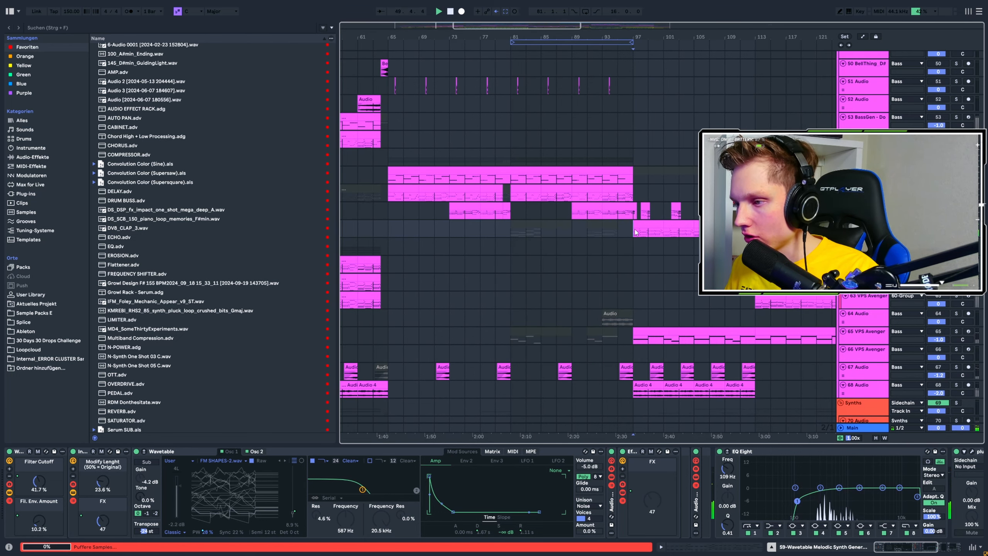
key("space")
key("space")
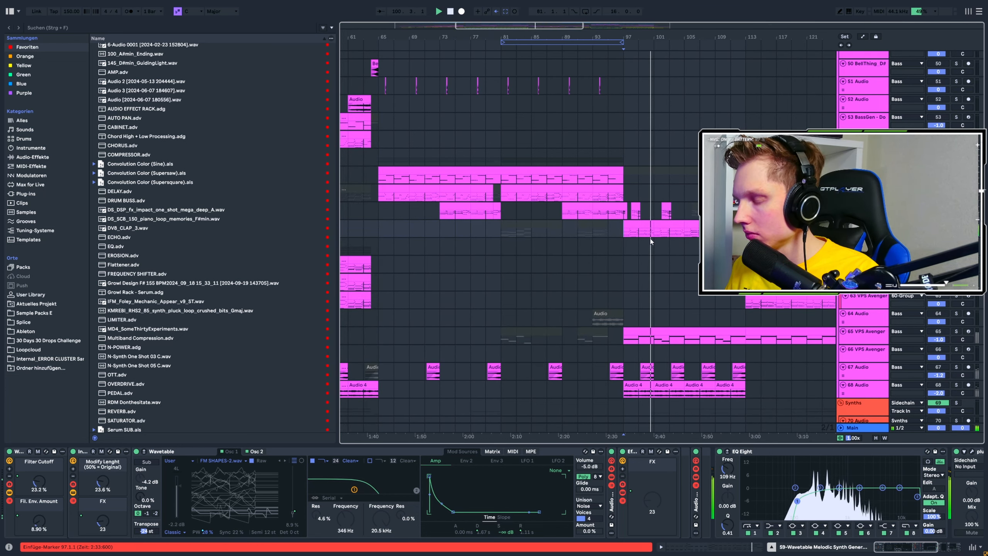
Solo track 65 VPS Avenger, play its part from bar 33 and inspect the Soft Bass preset in its VPS Avenger plug-in.
scroll(660, 238, "down", 3)
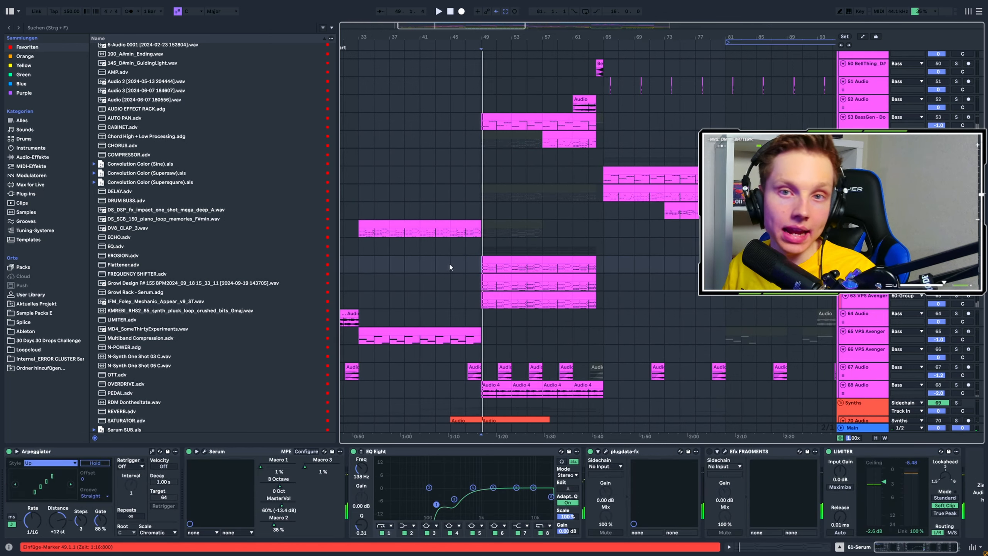
scroll(380, 305, "down", 1)
left_click(380, 305)
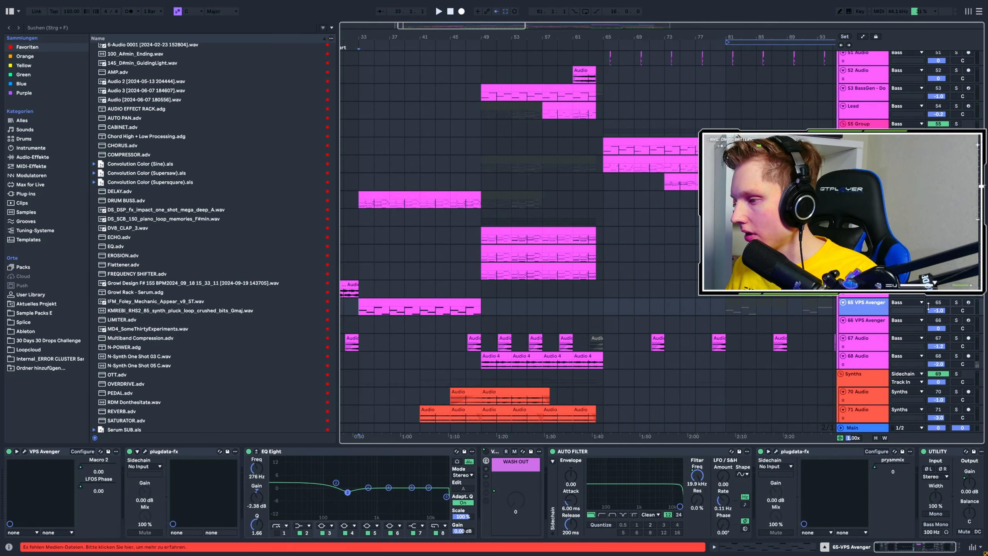
left_click(956, 302)
key("space")
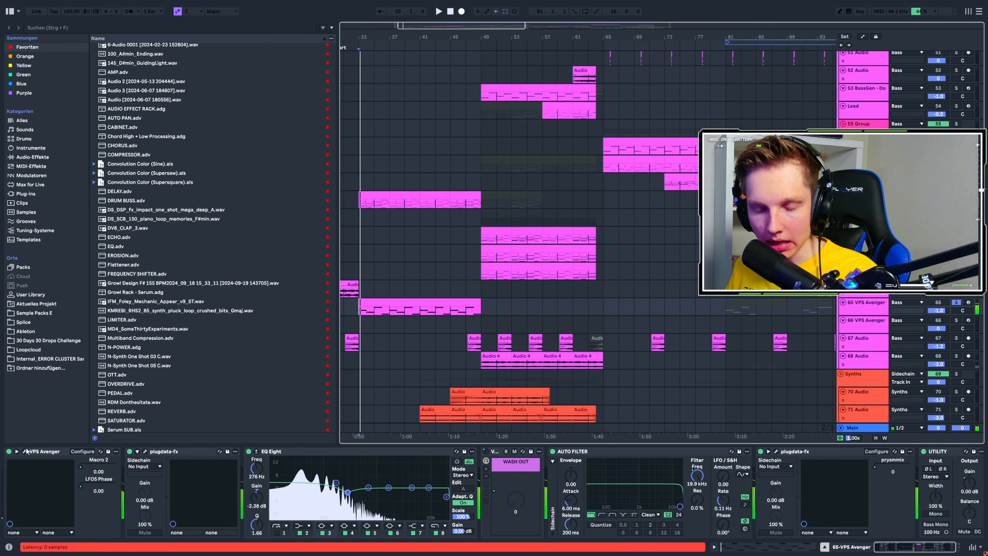
left_click(25, 451)
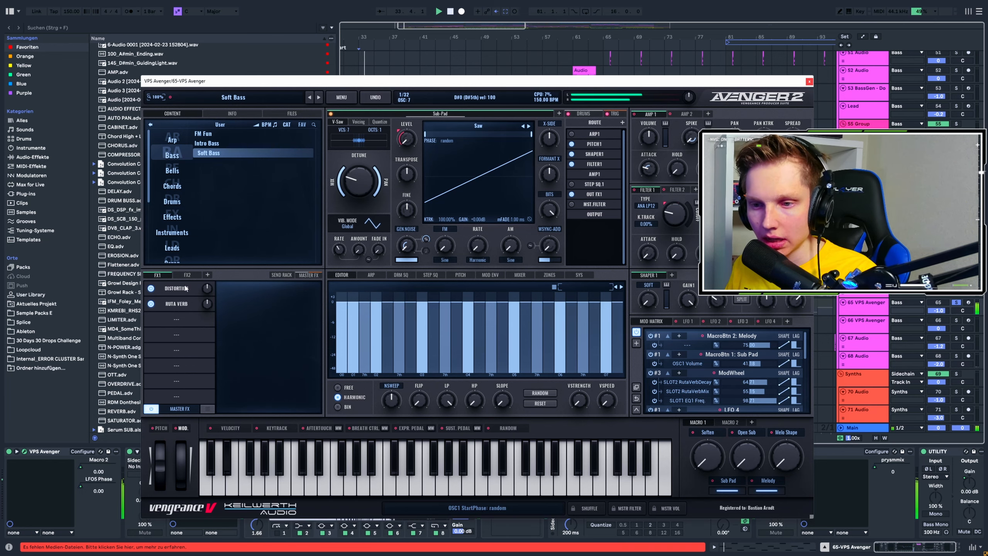
left_click(809, 82)
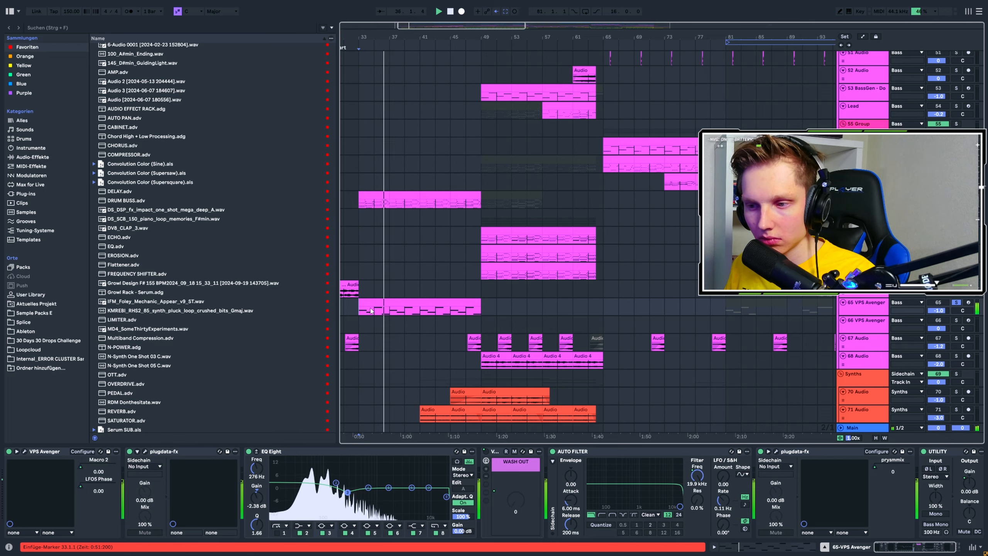
Follow the track 65 VPS Avenger part up to bar 49 and audition the 67 Audio track from bar 47.
scroll(438, 314, "left", 3)
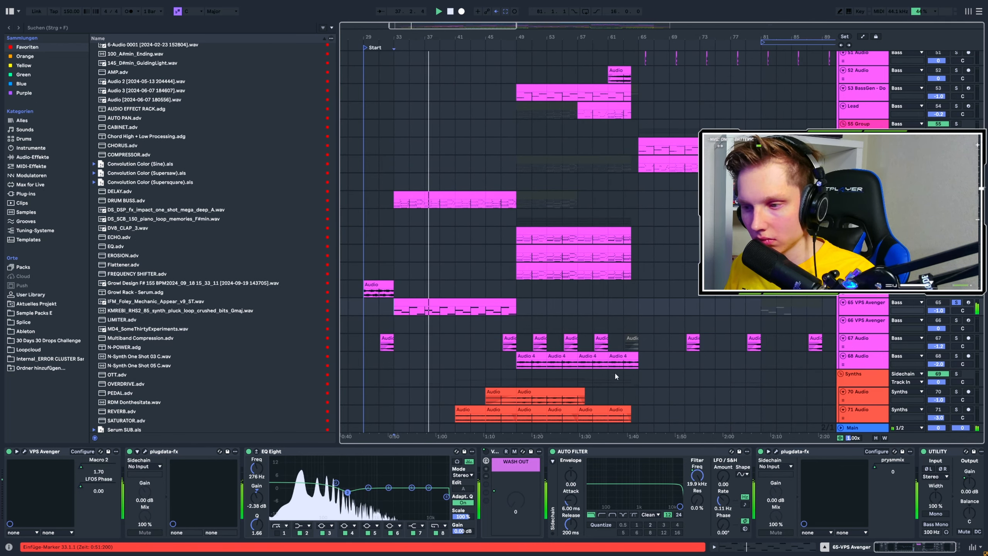
scroll(502, 314, "up", 3)
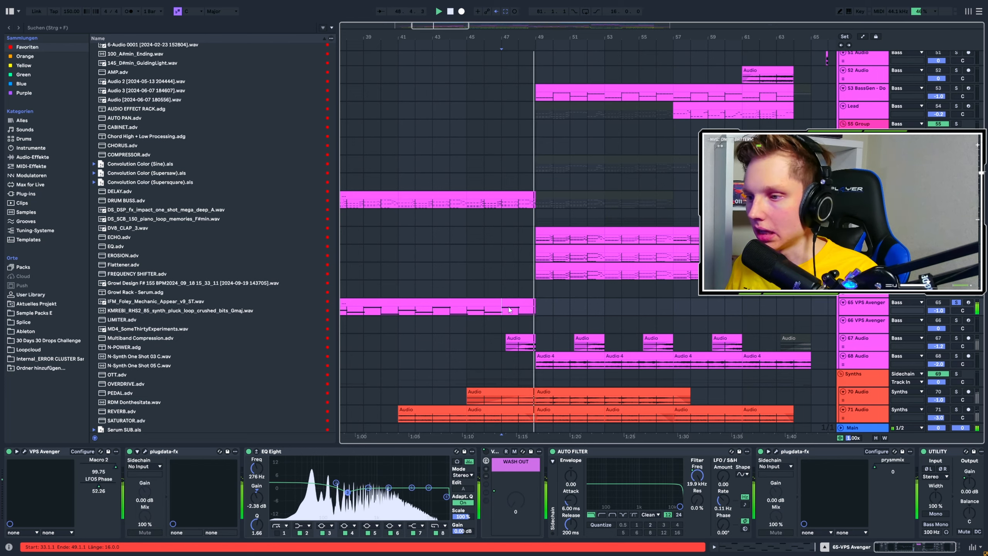
left_click(505, 348)
key("space")
key("space")
key("space")
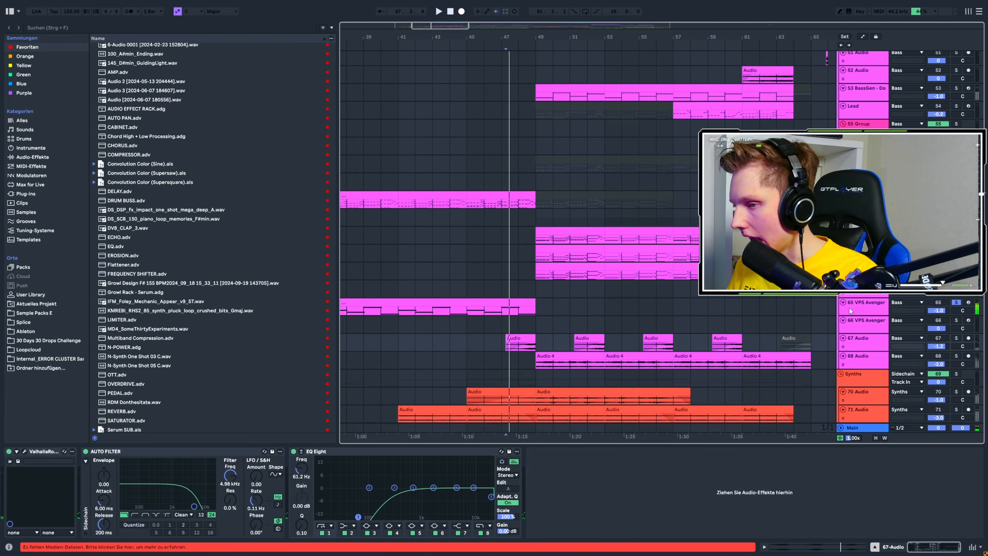
Audition the clips on the 74 Audio track from bar 33 and from the second clip at bar 36.
scroll(849, 310, "down", 6)
scroll(512, 290, "left", 6)
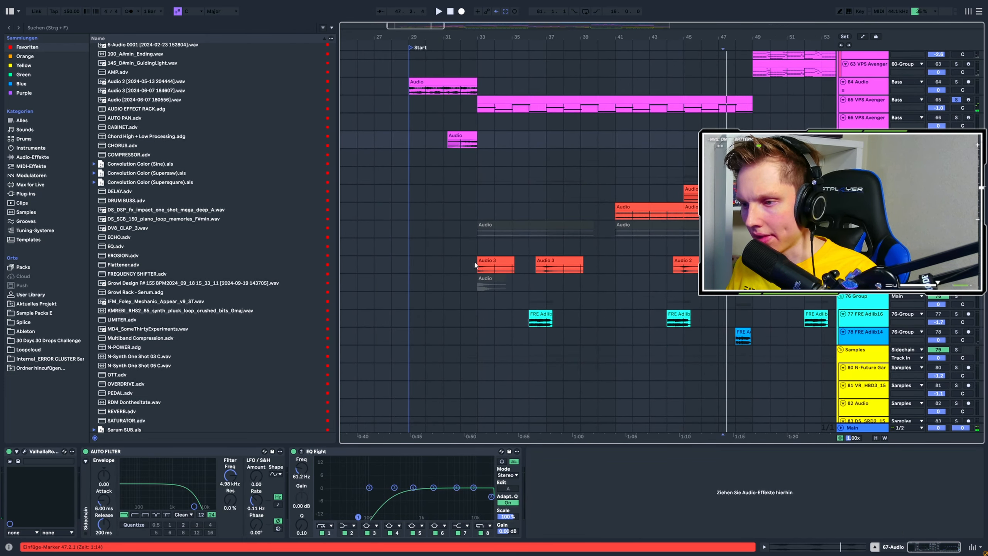
left_click(474, 265)
key("space")
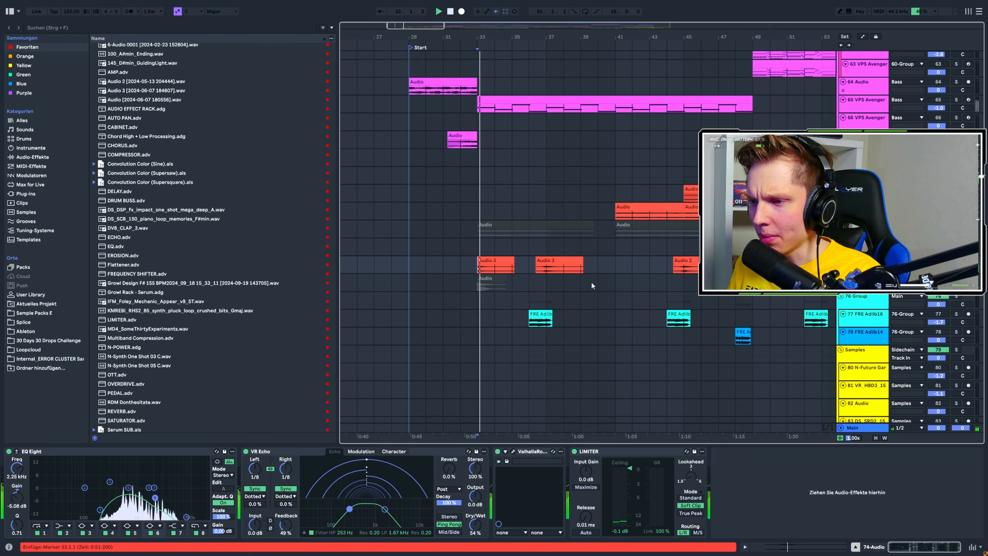
left_click(540, 266)
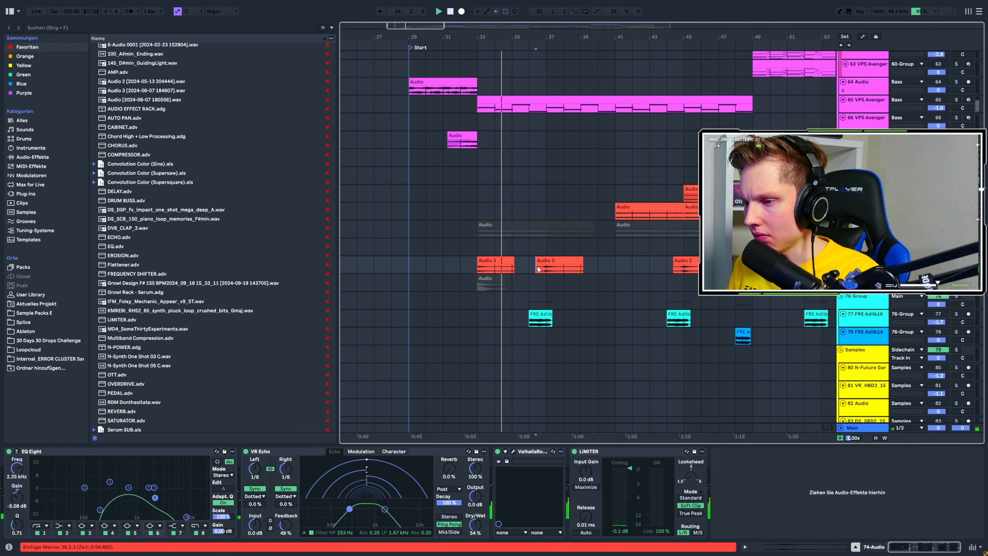
key("space")
key("space")
scroll(525, 288, "right", 2)
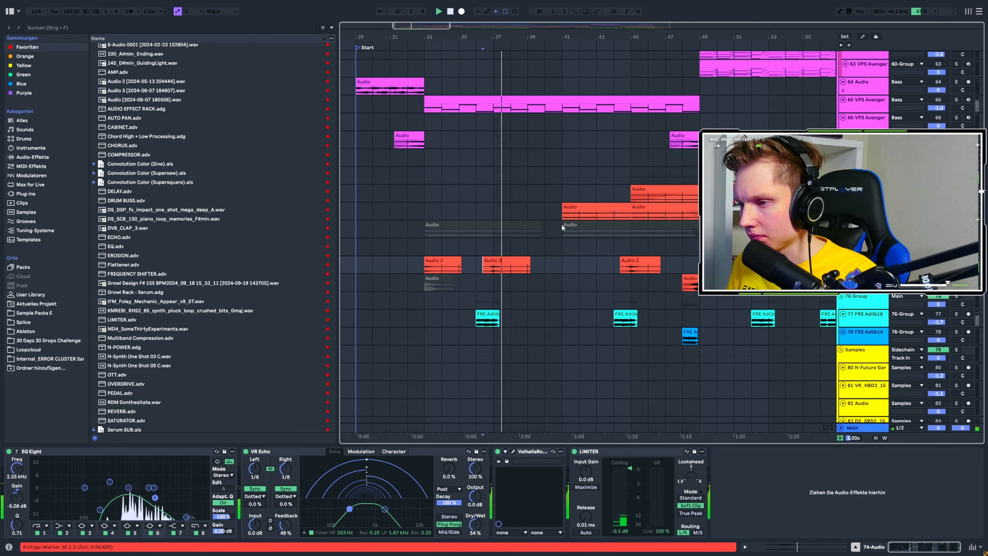
Audition the 71 Audio synth track from bars 41, 49 and 57.
left_click(562, 213)
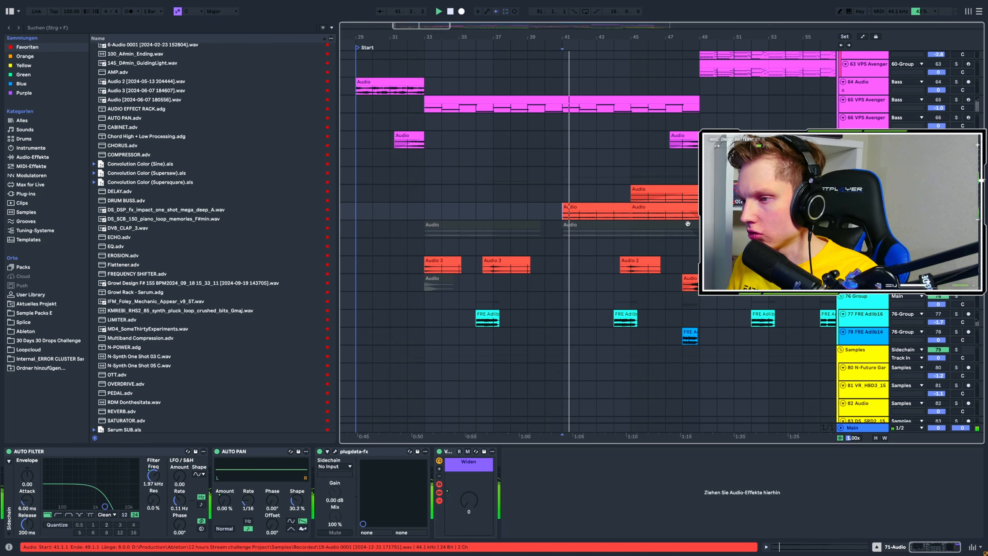
scroll(590, 216, "down", 2)
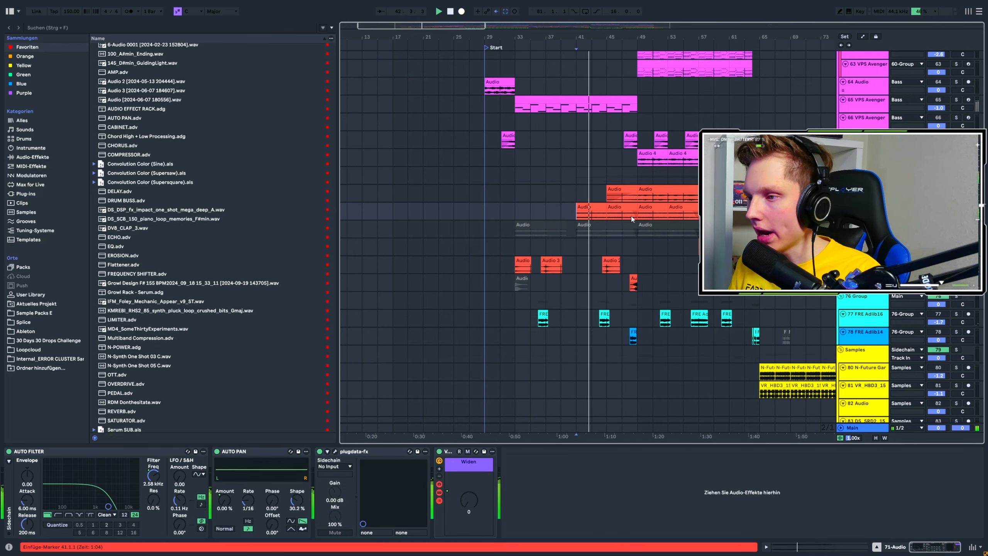
scroll(619, 218, "up", 2)
left_click(658, 217)
key("space")
key("space")
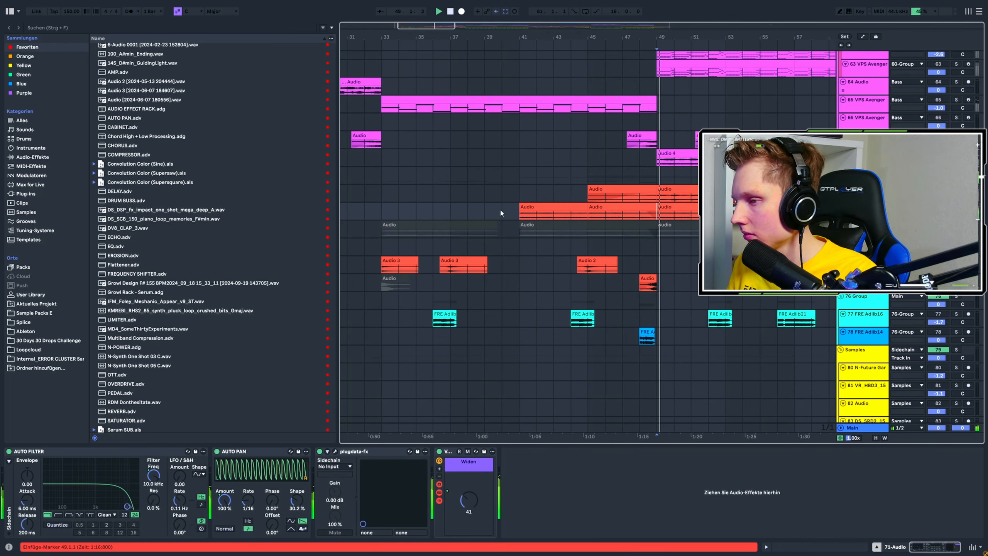
scroll(501, 214, "down", 2)
scroll(619, 219, "up", 2)
left_click(670, 217)
key("space")
key("space")
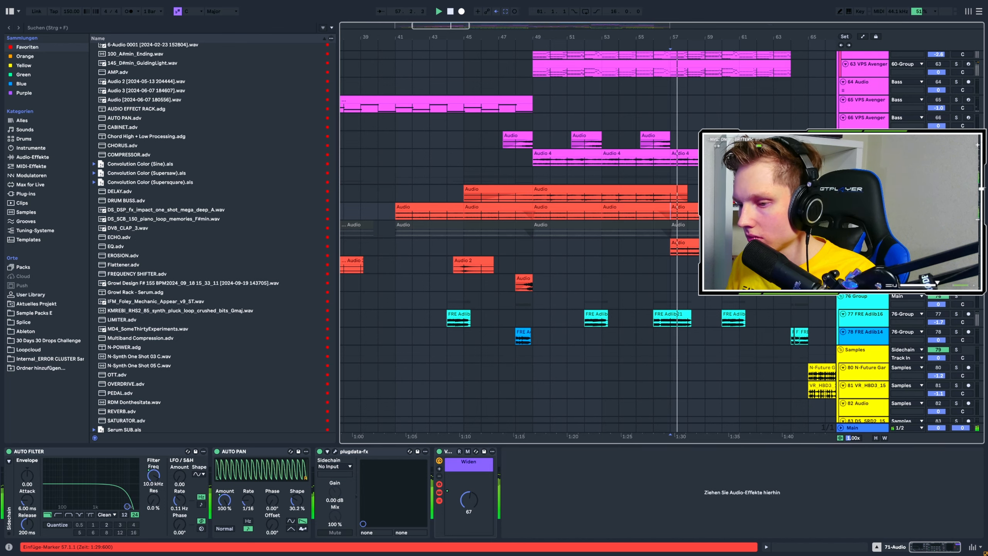
Play the 70 Audio synth track from bar 51.
left_click(481, 194)
key("space")
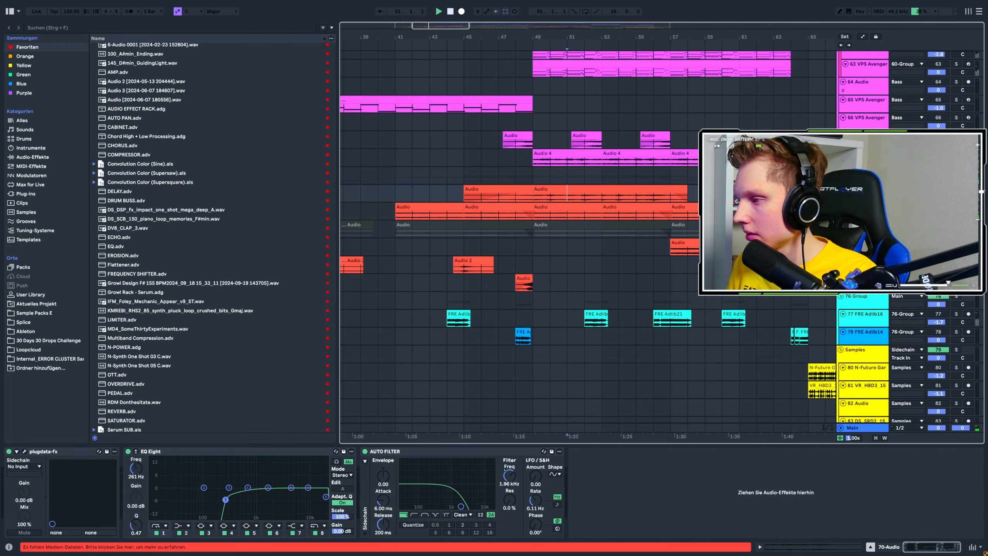
key("space")
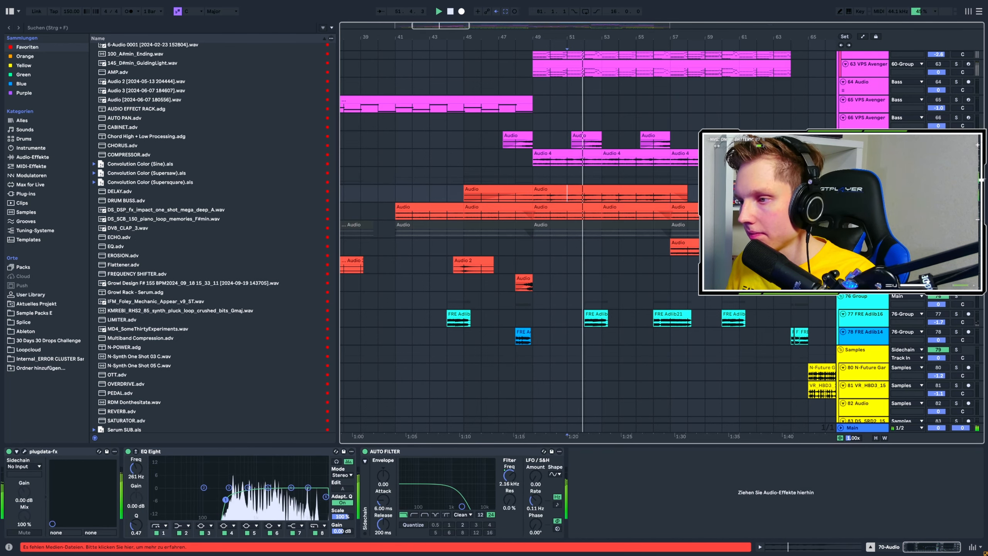
Play the vocal chop on the 77 FRE Adlib16 track from bar 36.
scroll(664, 215, "down", 2)
left_click_drag(594, 223, 599, 232)
left_click(512, 331)
key("space")
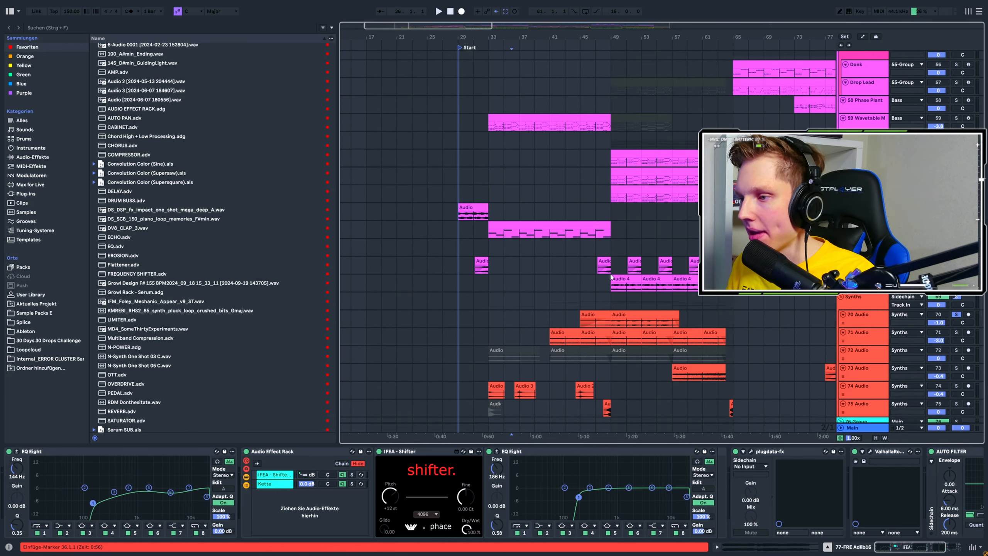
scroll(610, 274, "down", 5)
scroll(605, 268, "up", 3)
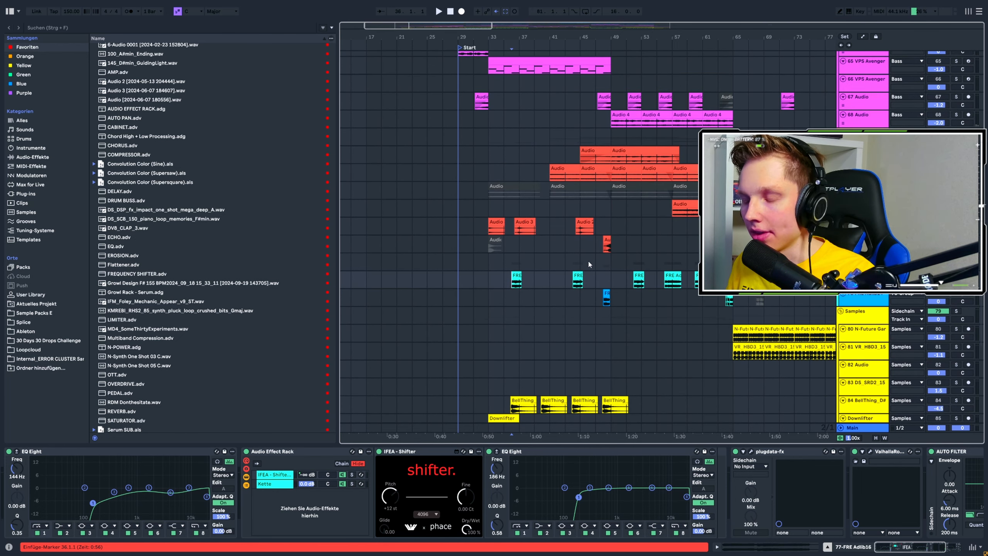
scroll(511, 277, "up", 3)
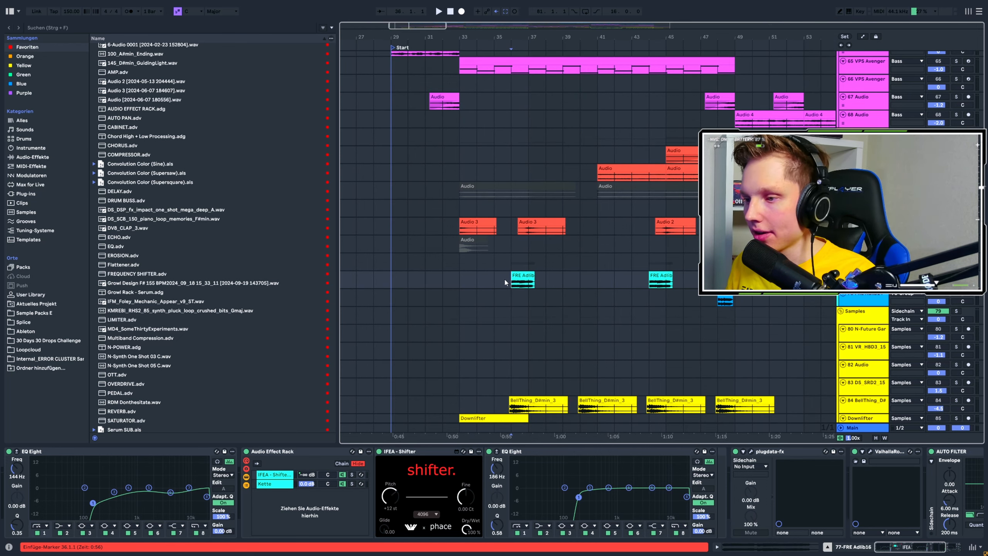
key("space")
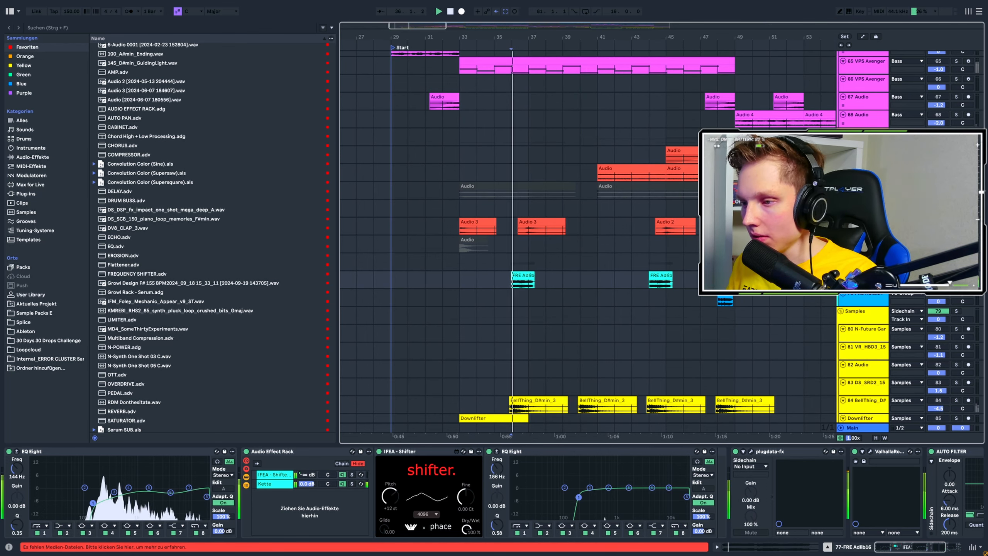
Inspect the plugdata-fx and ValhallaRoom plug-ins on the 77 FRE Adlib16 track and play its part from bar 44.
key("space")
key("minus")
key("minus")
scroll(623, 491, "right", 5)
left_click(551, 451)
left_click(573, 282)
key("space")
left_click(671, 452)
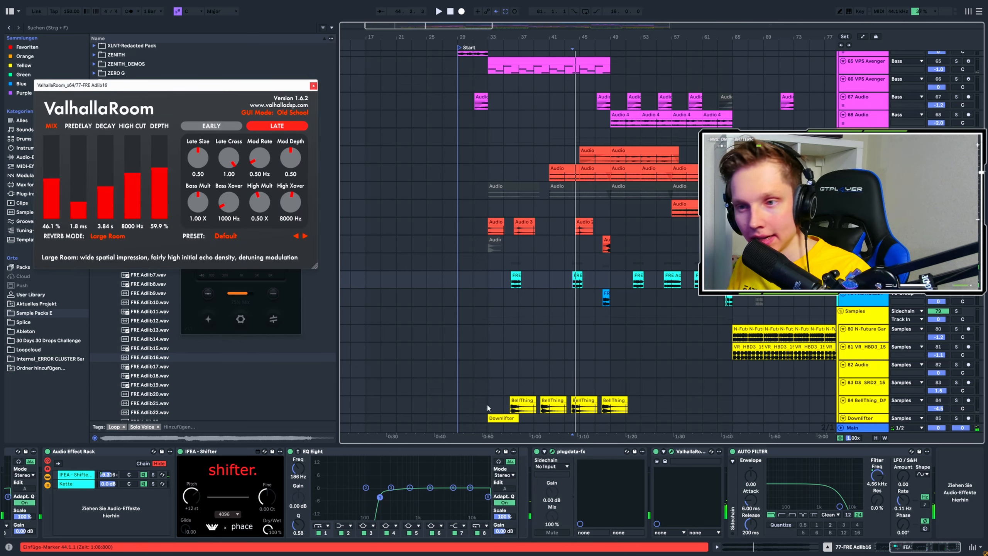
key("space")
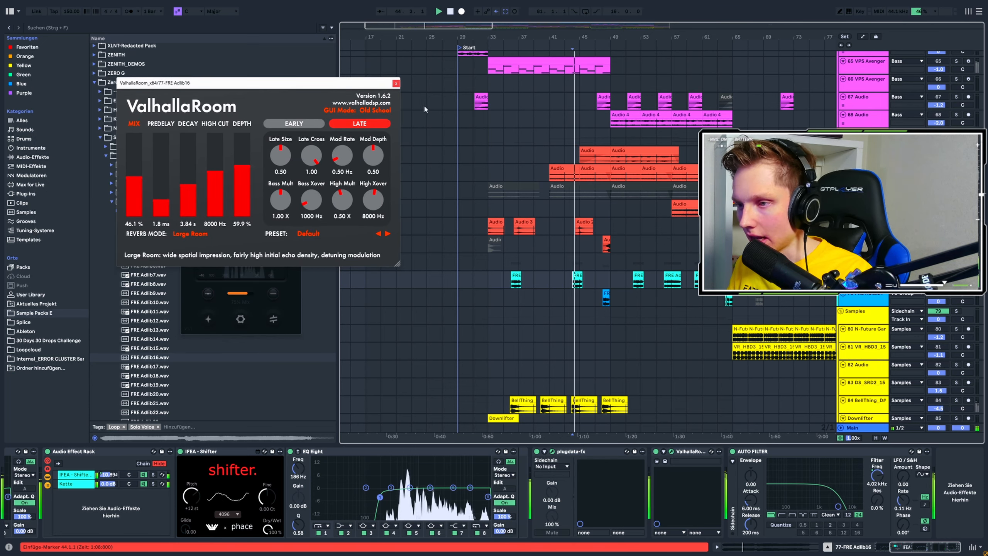
left_click(313, 85)
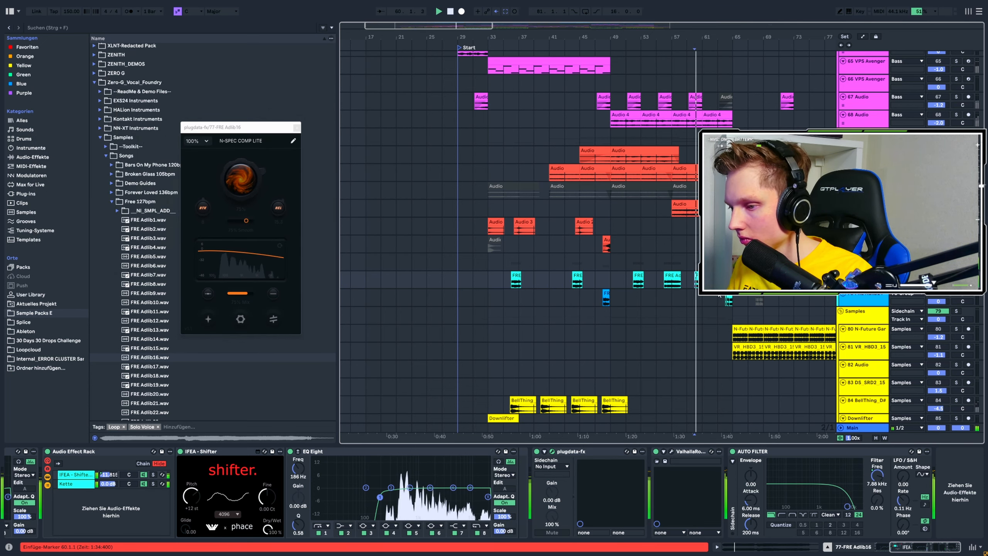
Play the vocal chops on the 78 FRE Adlib14 track from bar 64.
scroll(583, 242, "down", 3)
scroll(732, 245, "up", 4)
left_click(718, 249)
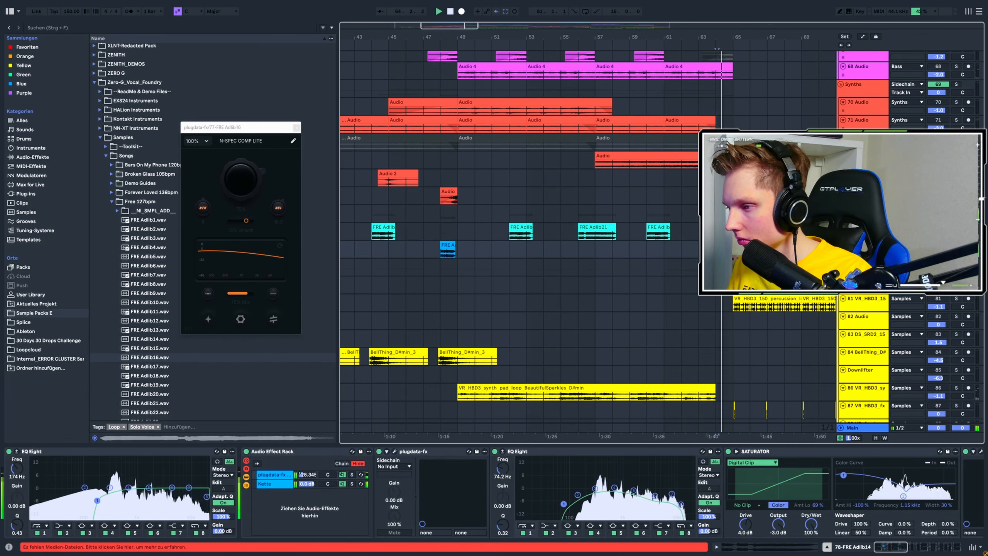
key("space")
scroll(767, 249, "up", 3)
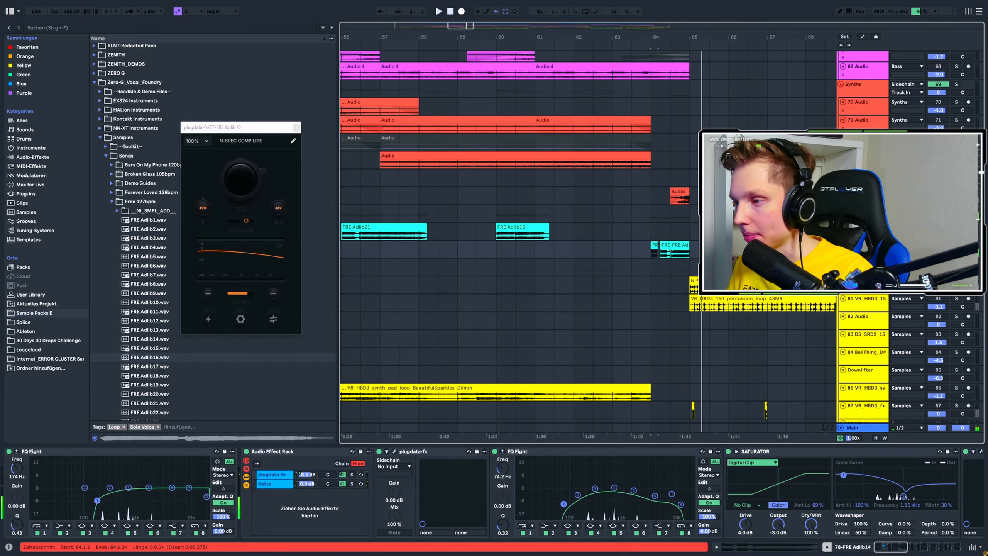
key("space")
key("space")
Play the 84 BellThing sample track from bar 36, inspect its Portal plug-in and close the open plug-in windows.
scroll(681, 253, "down", 8)
left_click(460, 280)
key("space")
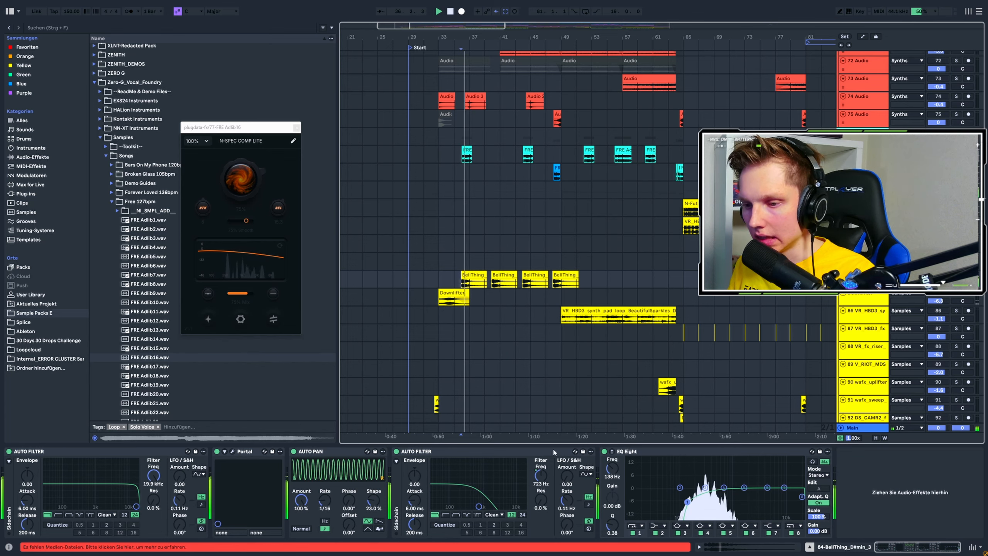
left_click(232, 451)
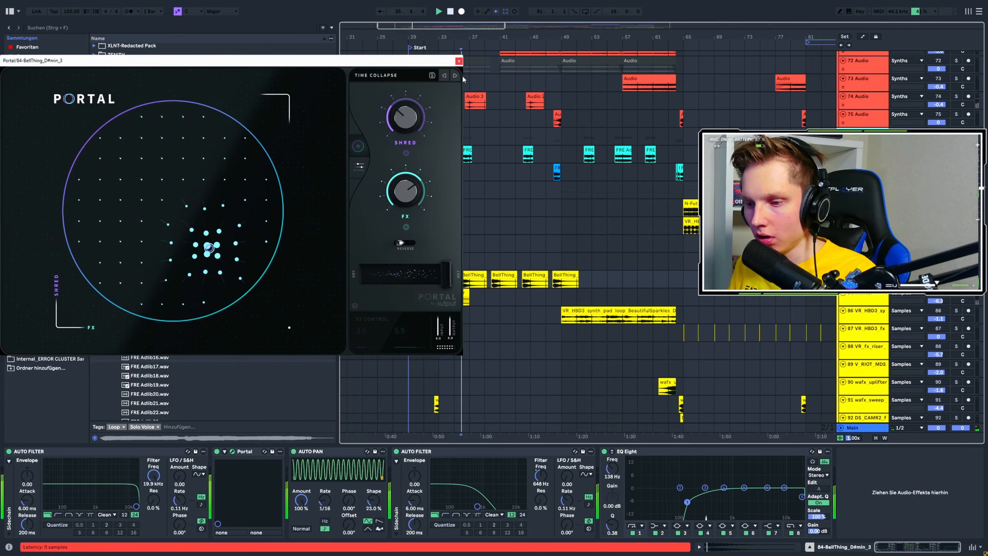
left_click(458, 60)
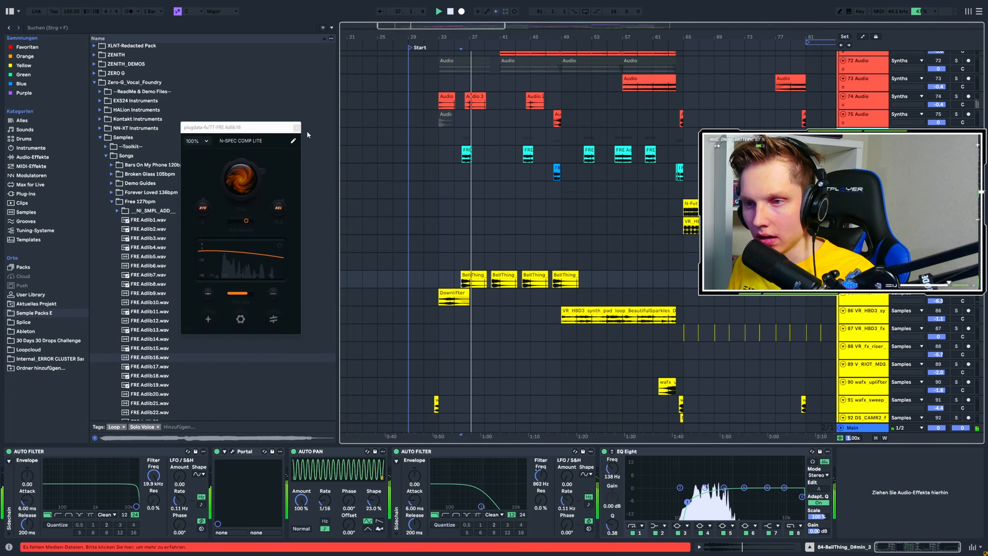
left_click(296, 128)
Play the BeautifulSparkles synth pad loop on track 86 and inspect its Efx FRAGMENTS plug-in.
scroll(499, 300, "down", 6)
left_click(571, 213)
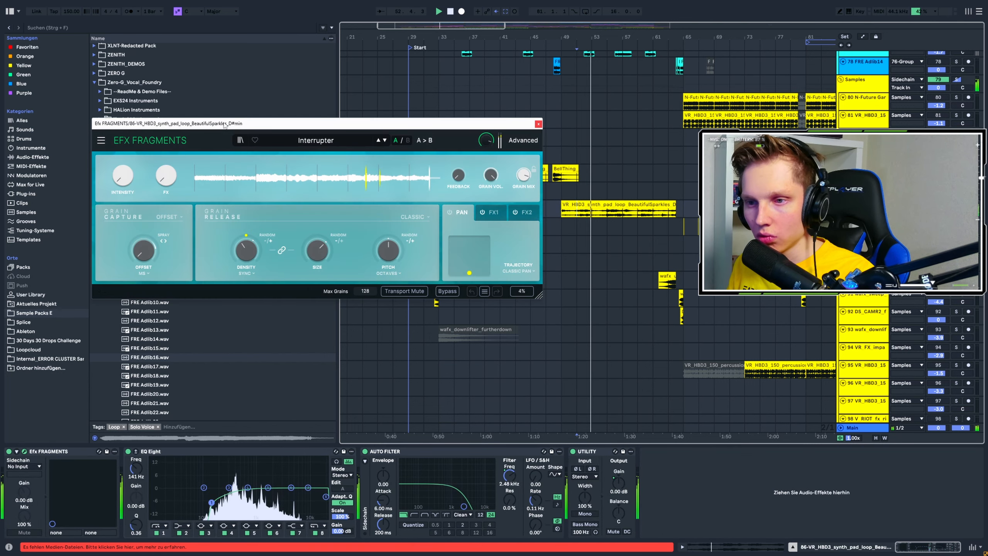
key("space")
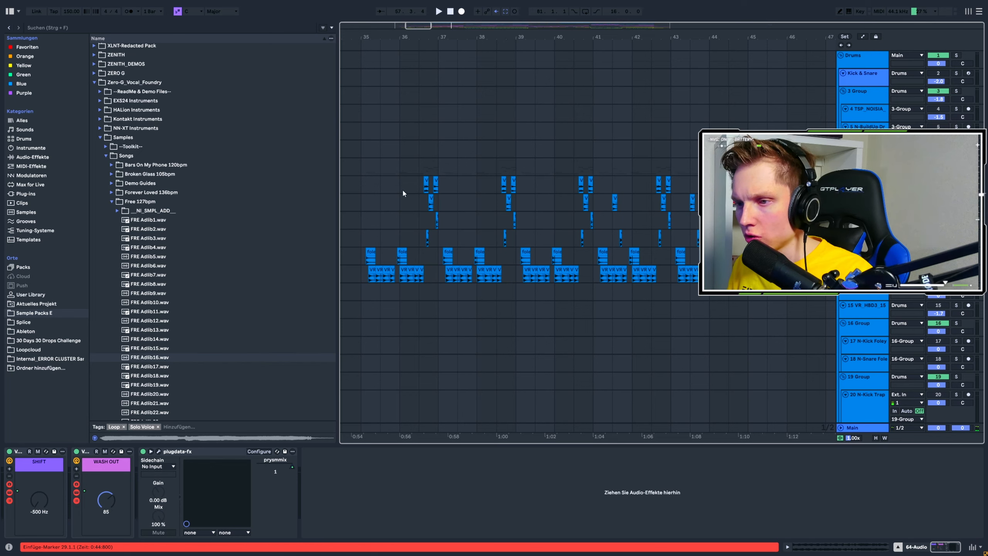
Play the 7-Group percussion in the Drums group from bar 36 and examine its foley clips up close.
left_click(402, 188)
key("Up")
key("space")
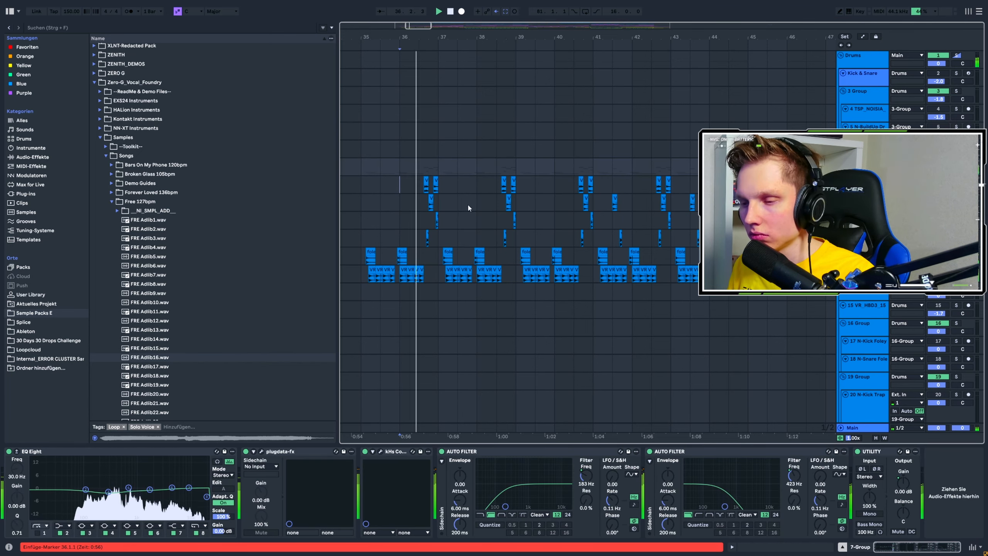
scroll(486, 213, "down", 3)
scroll(496, 214, "up", 5)
scroll(497, 216, "down", 5)
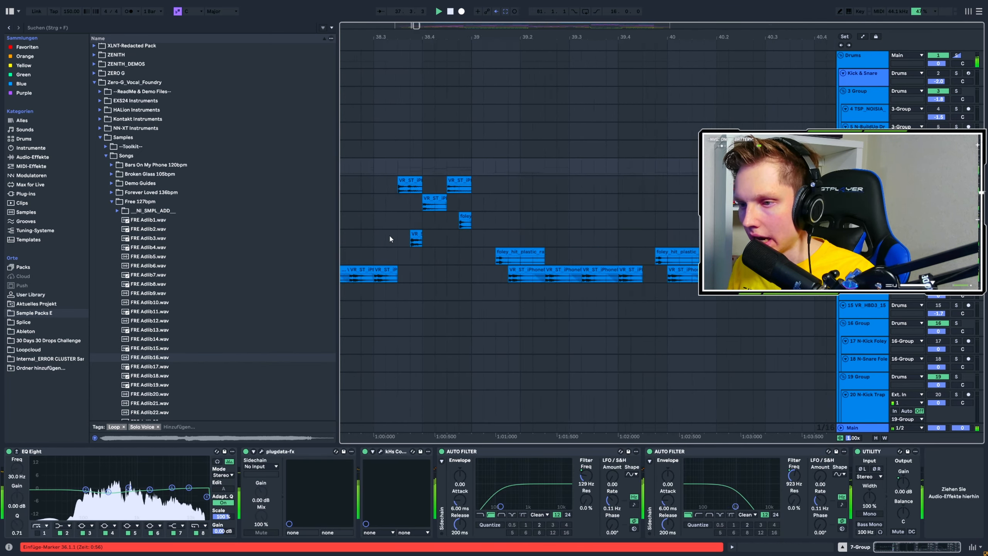
scroll(458, 246, "up", 8)
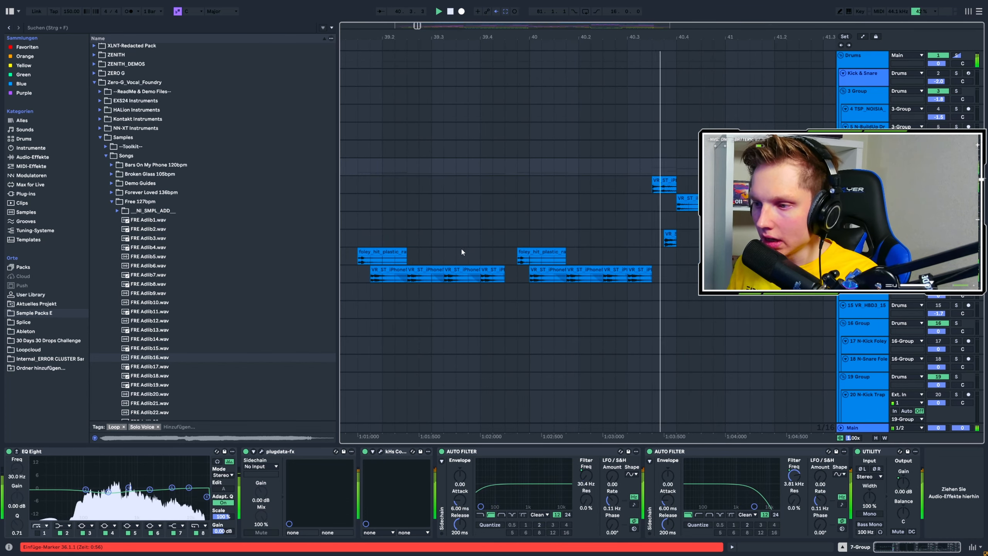
Keep playing the 7-Group foley percussion to about bar 44, comparing its repeating clip pattern with the break loops that follow.
scroll(463, 251, "down", 8)
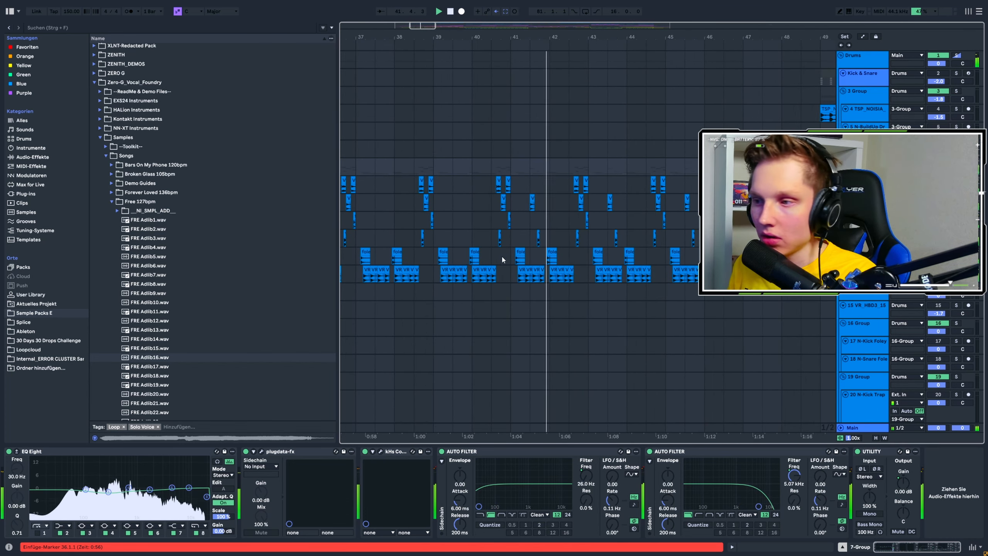
scroll(501, 260, "right", 6)
scroll(594, 202, "right", 3)
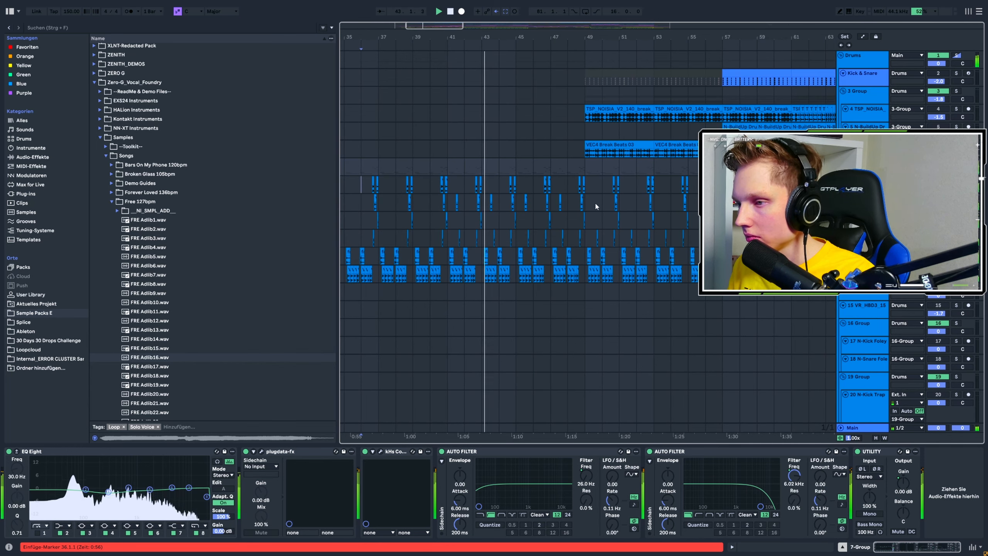
scroll(548, 253, "left", 2)
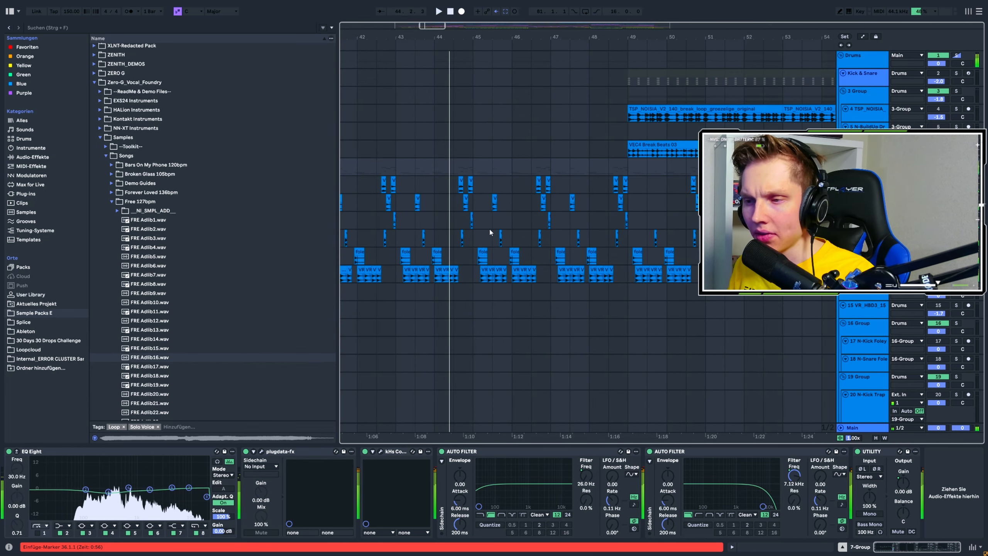
key("space")
Solo the 3-Group drum loops and play them from bar 49.
left_click(646, 148)
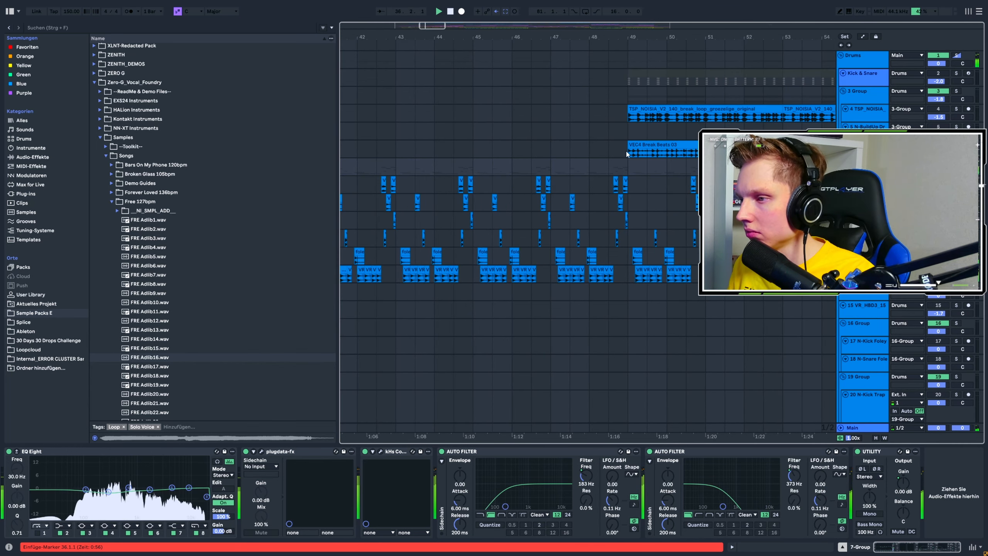
scroll(505, 188, "down", 3)
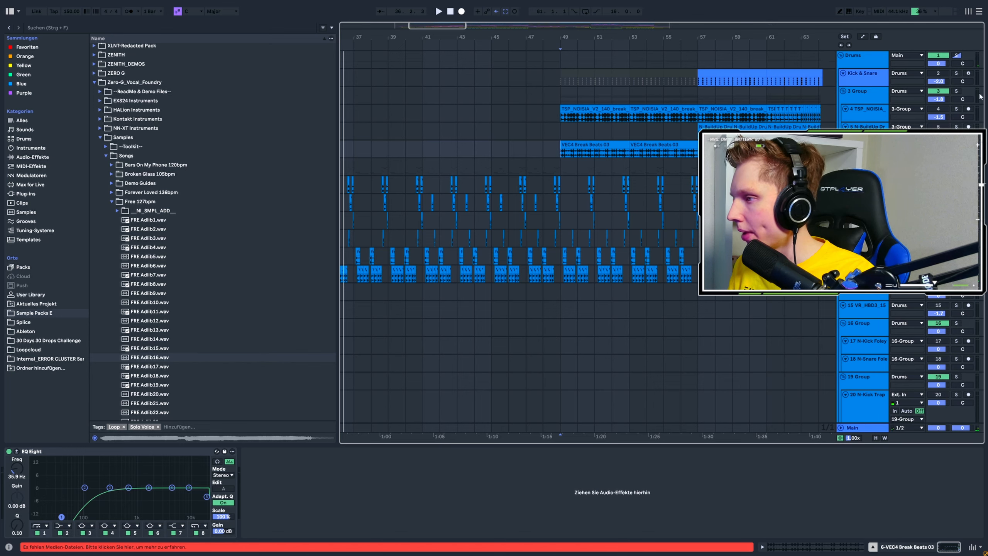
left_click(956, 92)
key("space")
scroll(670, 256, "up", 3)
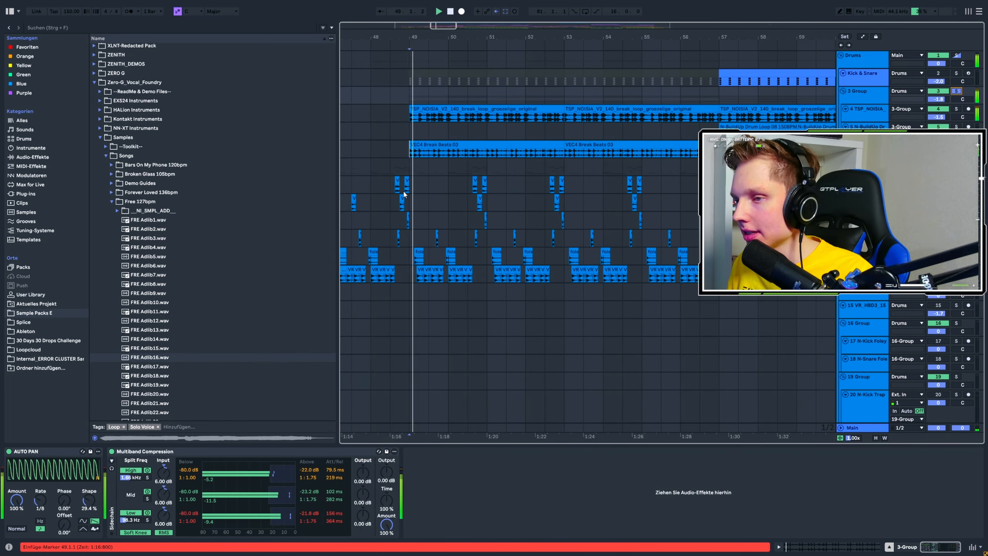
scroll(437, 192, "down", 3)
Play the 3-Group loops from bar 57 and inspect the TSP_NOISIA track's EQ Eight and the group's Auto Pan and Multiband Compression.
left_click(562, 118)
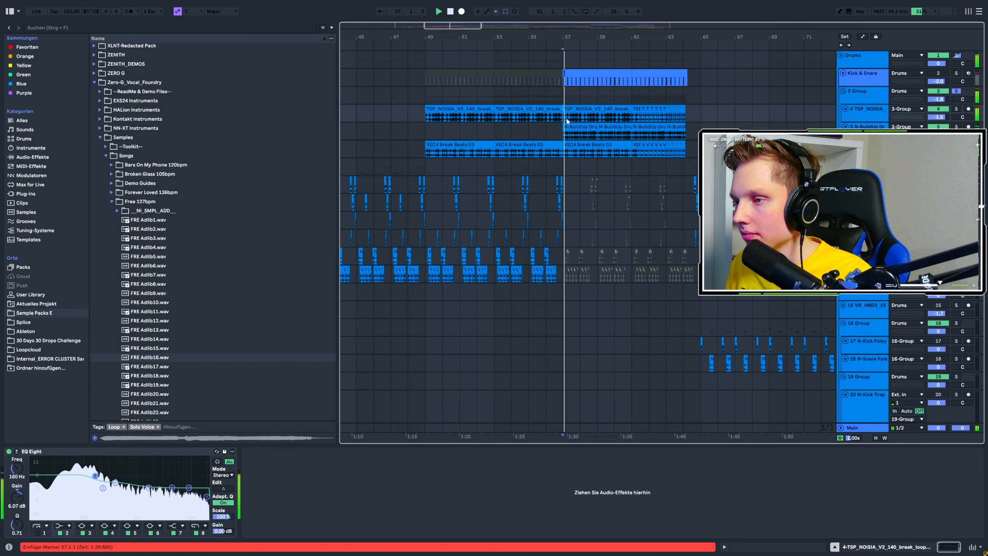
scroll(638, 138, "up", 3)
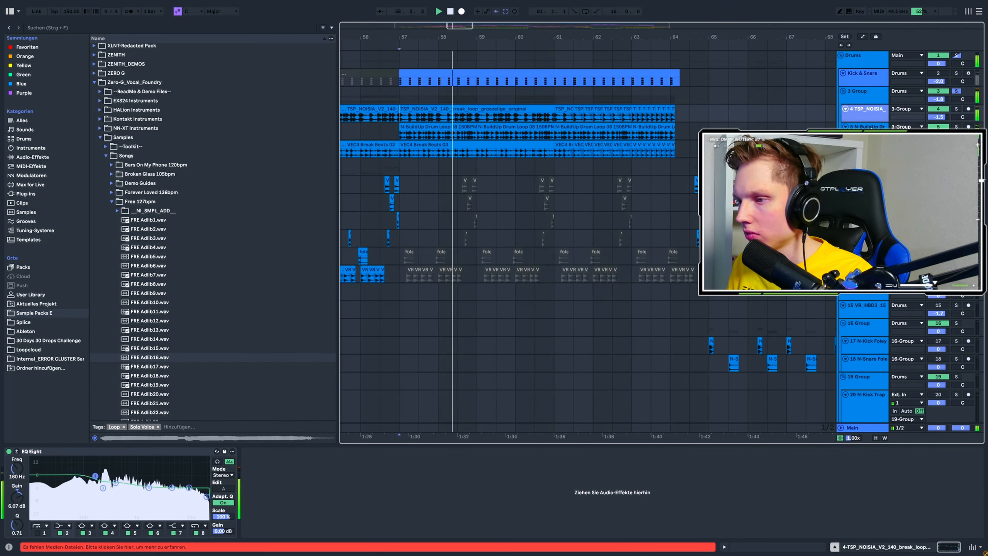
left_click(858, 95)
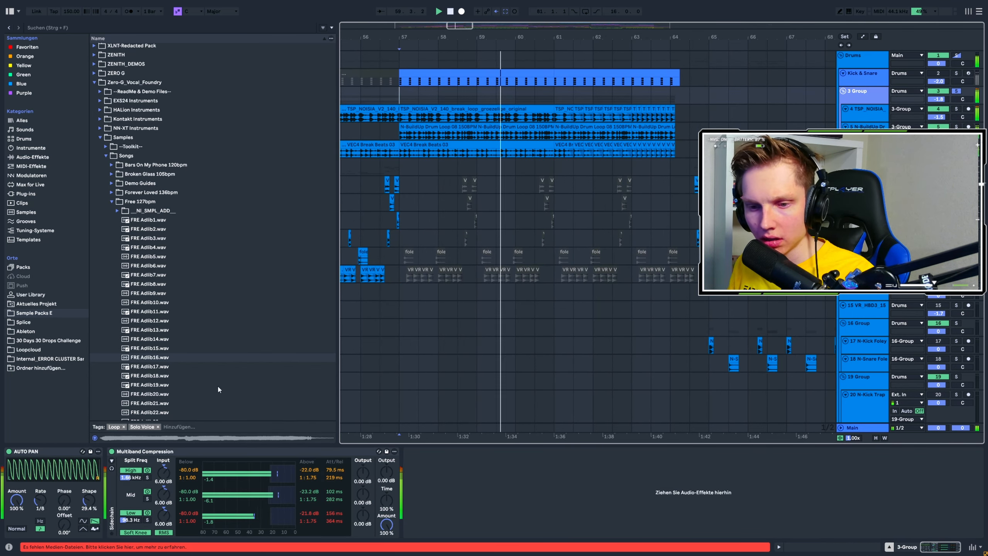
scroll(551, 226, "down", 2)
scroll(583, 163, "up", 2)
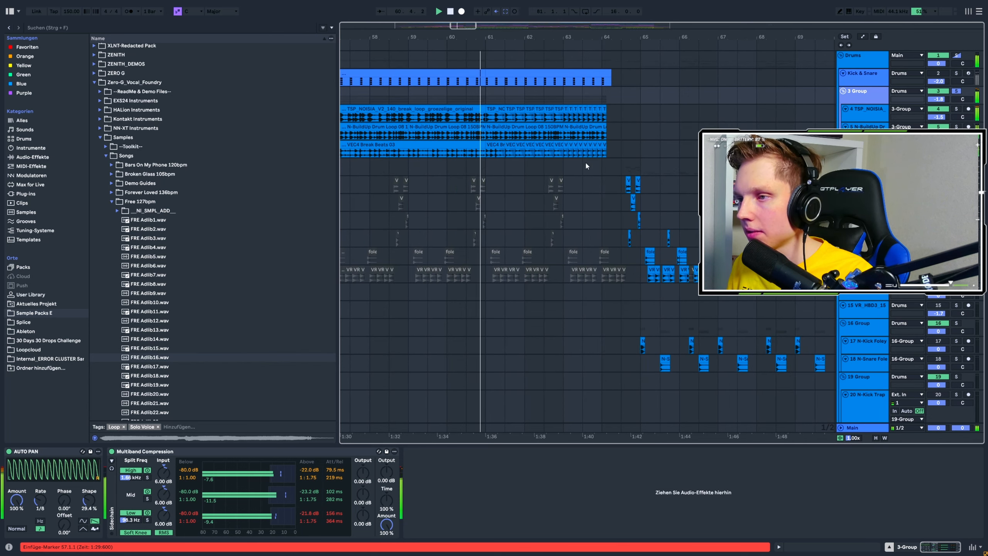
Inspect the Kick & Snare track and play the build-up into bar 65 with the full mix, looking over the bass and sample tracks.
left_click(955, 74)
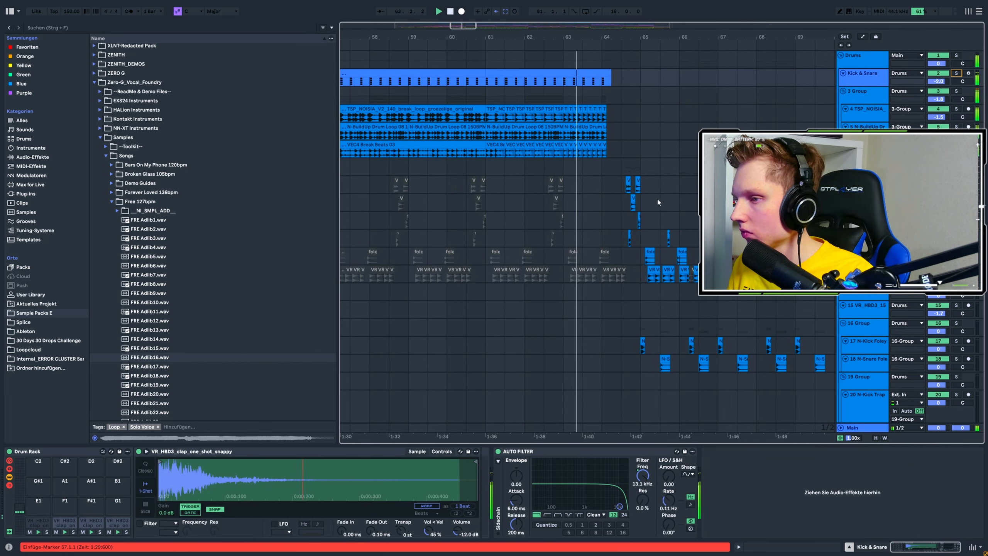
scroll(651, 206, "down", 2)
scroll(646, 221, "down", 15)
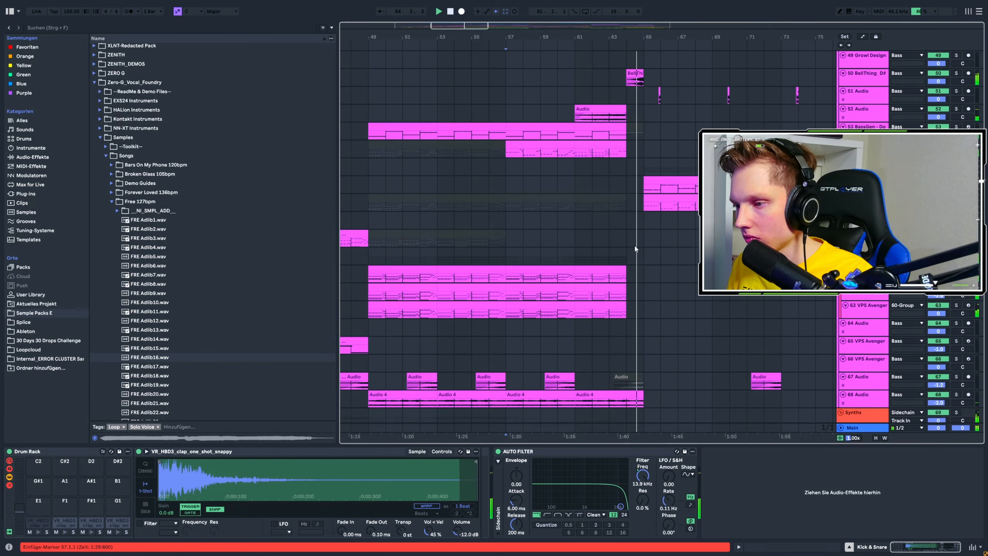
scroll(606, 255, "down", 8)
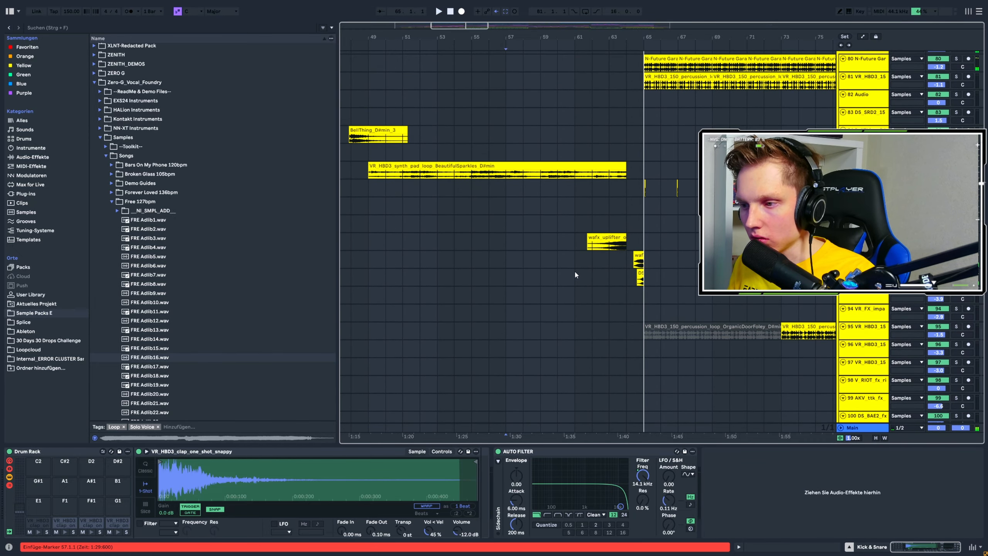
scroll(612, 233, "up", 3)
scroll(615, 230, "down", 4)
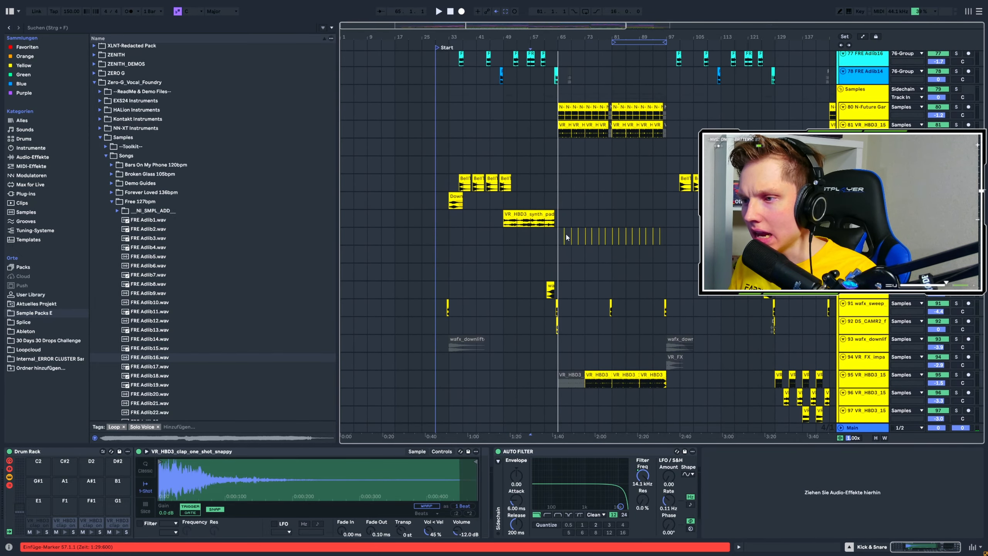
scroll(555, 244, "up", 10)
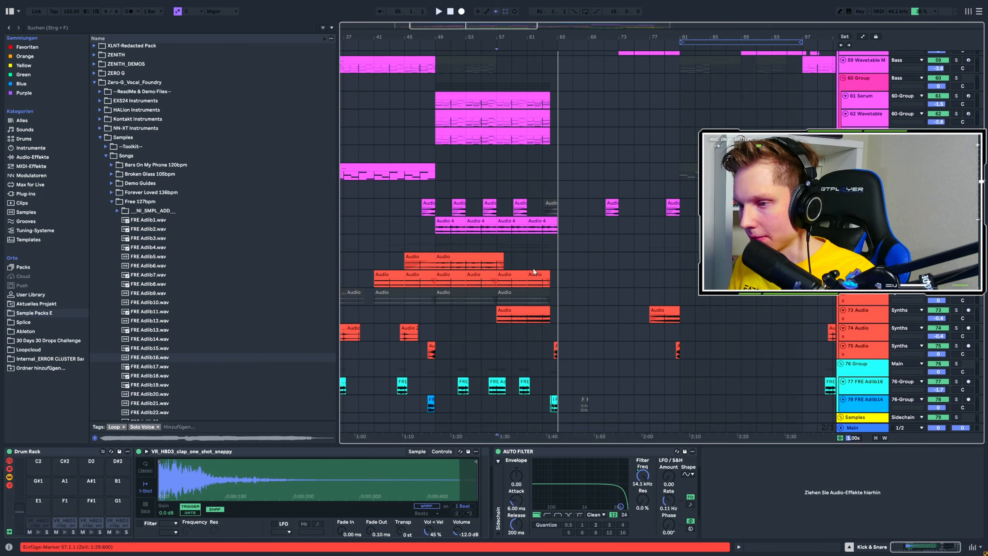
Play the 73 Audio synth on its own from bar 59 and again from bar 62, watching its Auto Pan and Auto Filter.
left_click(514, 282)
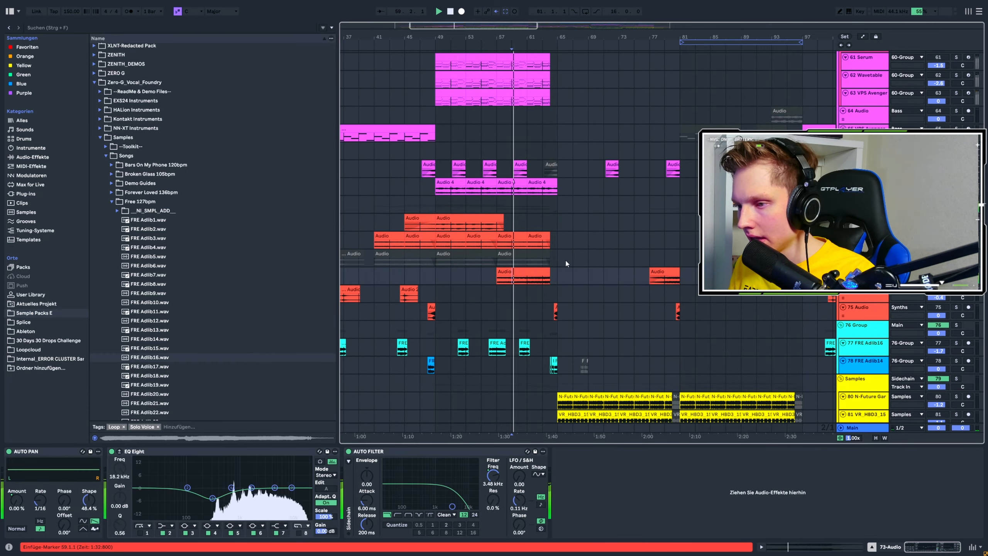
key("space")
scroll(525, 283, "up", 3)
scroll(527, 283, "up", 3)
left_click(570, 283)
key("space")
key("space")
scroll(595, 284, "down", 3)
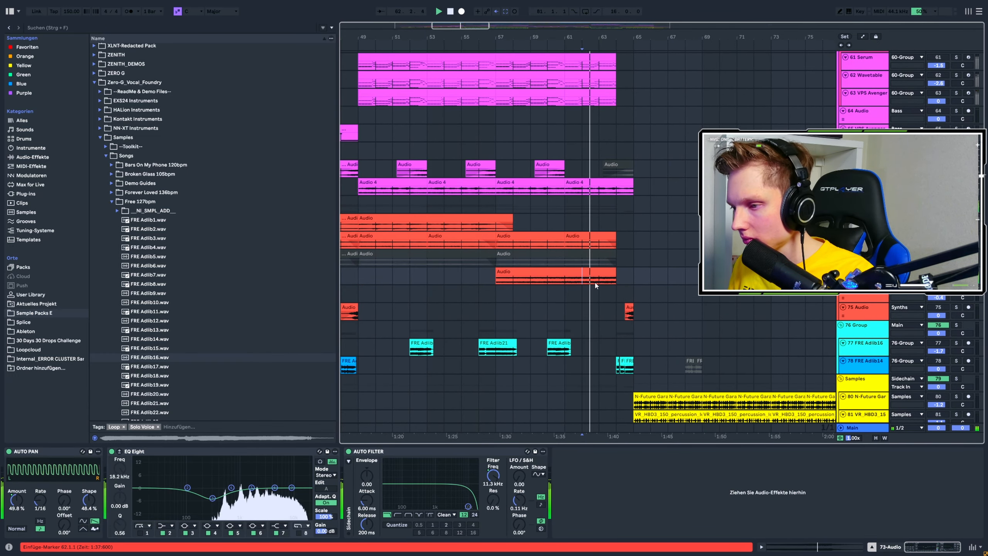
scroll(589, 282, "down", 2)
scroll(599, 312, "up", 5)
Solo the 75 Audio synth track and play its short clip from bar 64.3, with its effect chain in view.
left_click(602, 315)
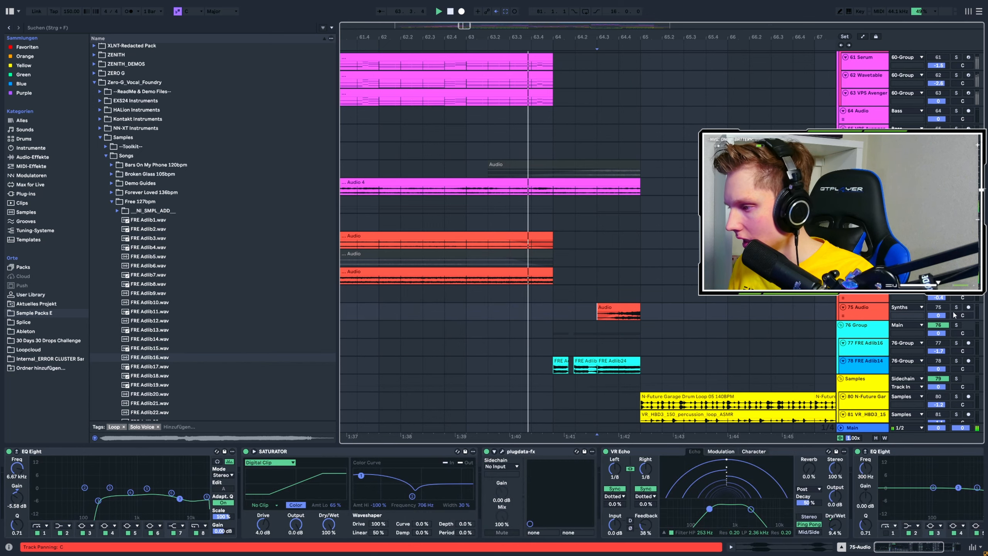
left_click(957, 309)
key("space")
key("space")
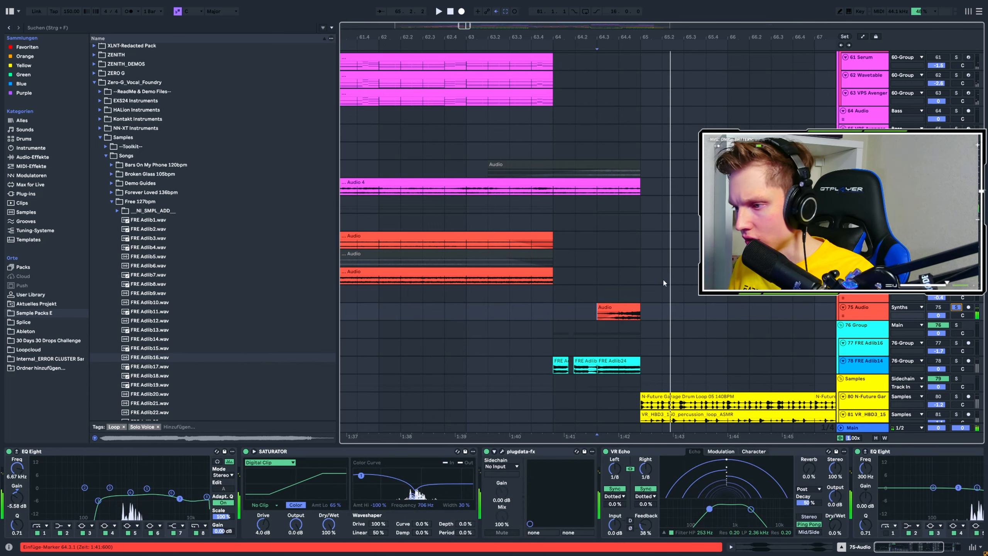
scroll(651, 292, "down", 2)
scroll(651, 290, "down", 3)
scroll(507, 289, "down", 3)
scroll(578, 297, "up", 3)
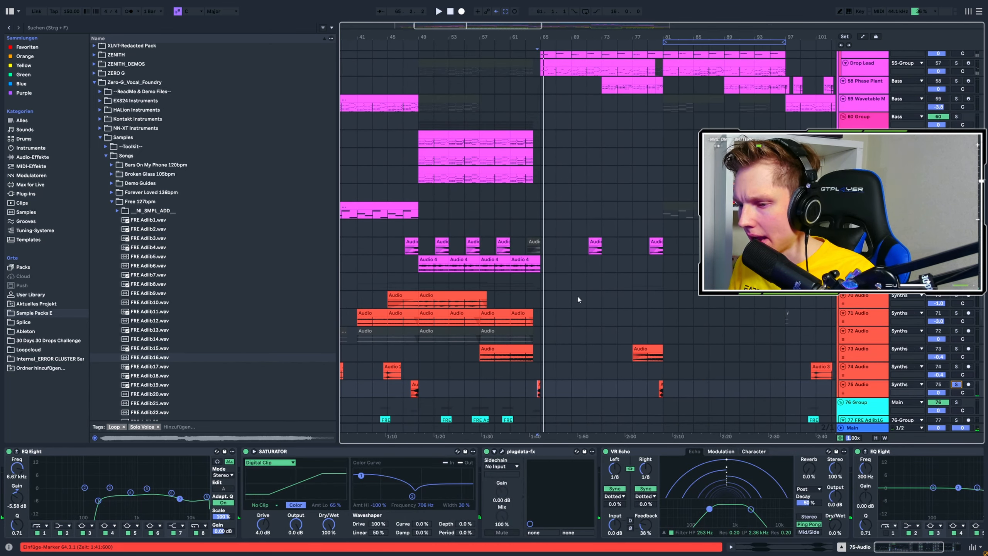
scroll(738, 330, "down", 2)
scroll(738, 329, "up", 3)
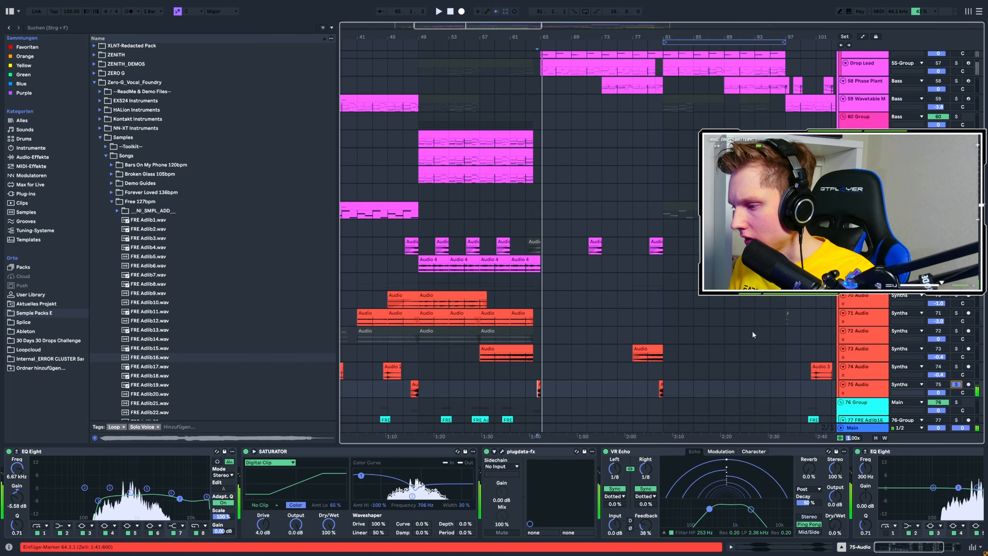
Play the transition into the drop from bar 64.3 with the full mix and examine the foley kick and snare clips up close.
scroll(563, 222, "up", 10)
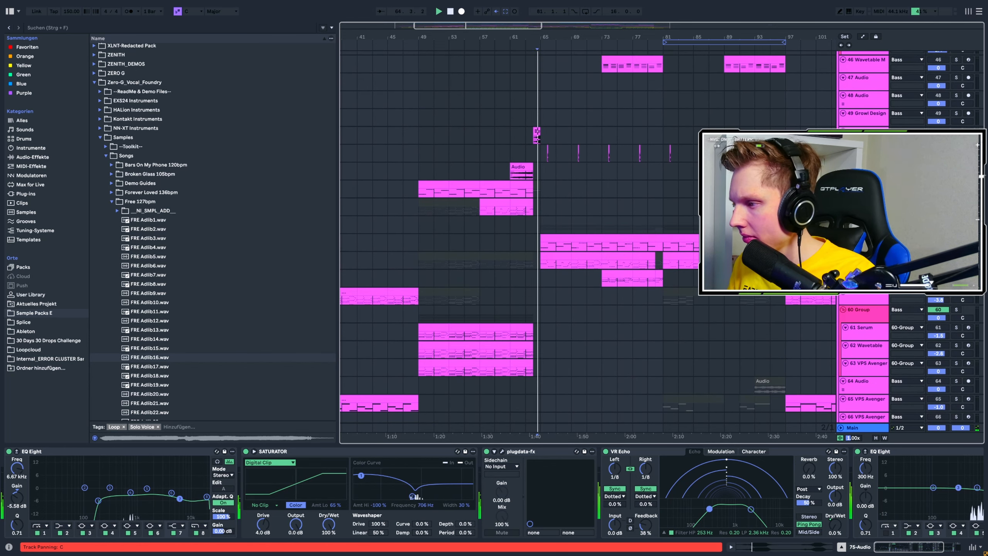
scroll(587, 210, "up", 4)
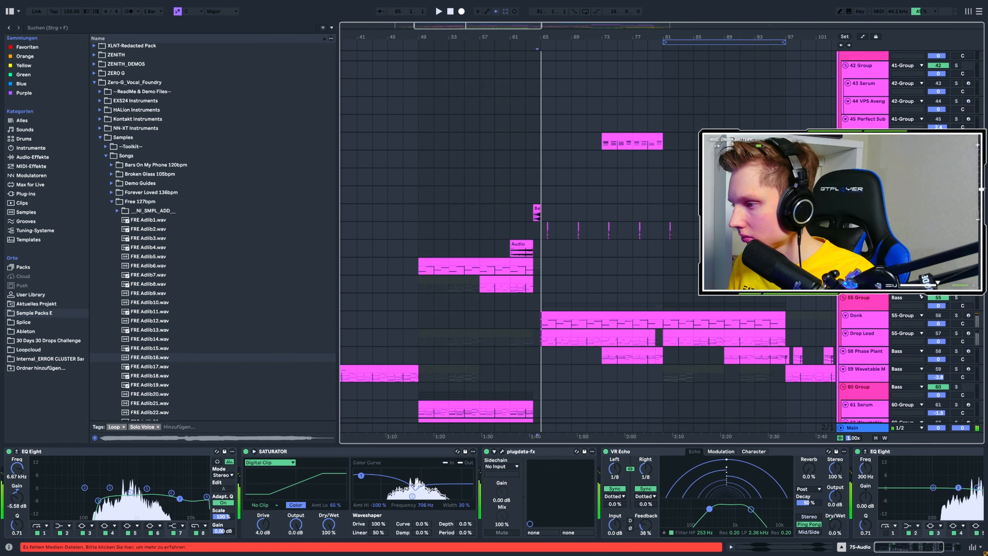
left_click(957, 298)
scroll(614, 269, "up", 20)
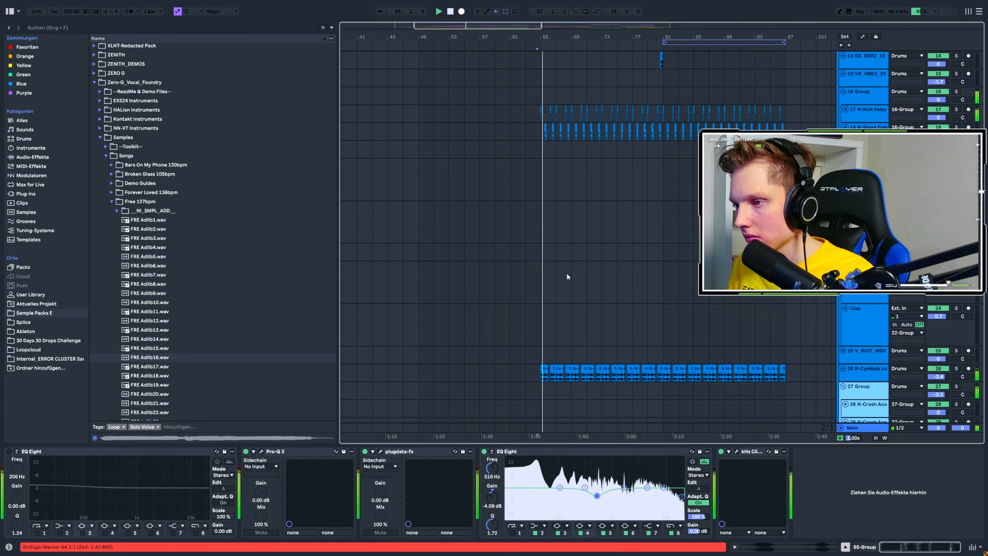
scroll(560, 267, "up", 10)
scroll(591, 267, "down", 2)
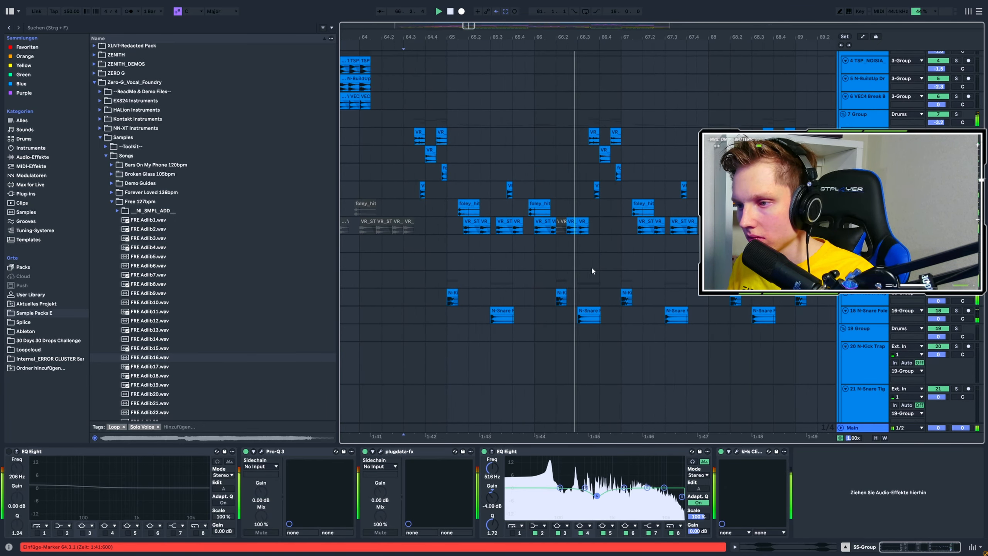
scroll(430, 223, "up", 5)
scroll(591, 257, "down", 3)
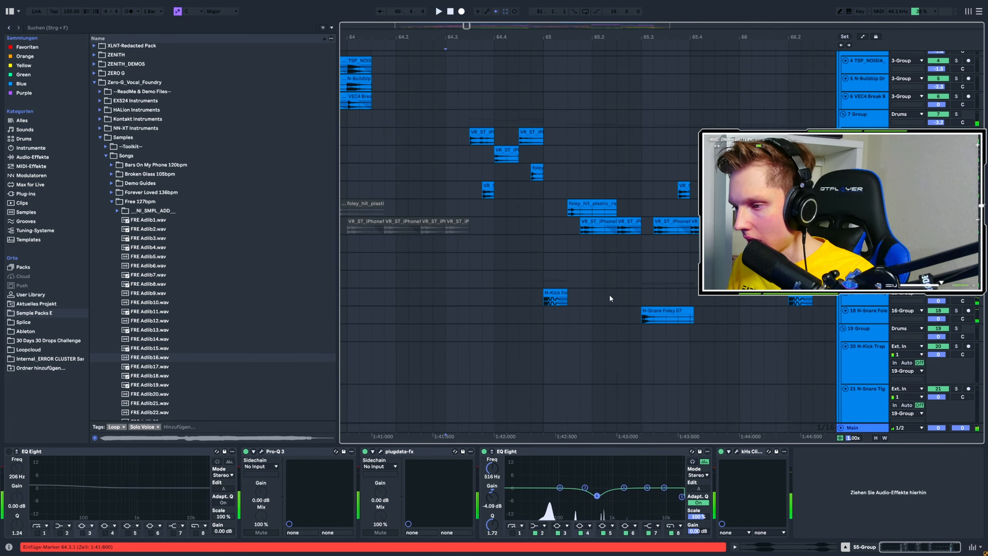
Play the 16-Group foley kick and snare on their own from bar 65.
left_click(543, 280)
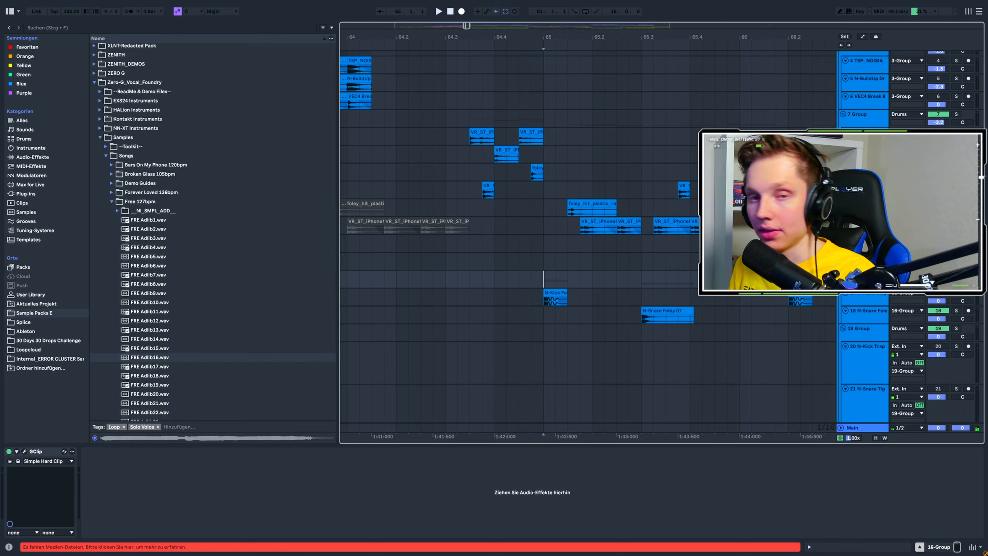
key("space")
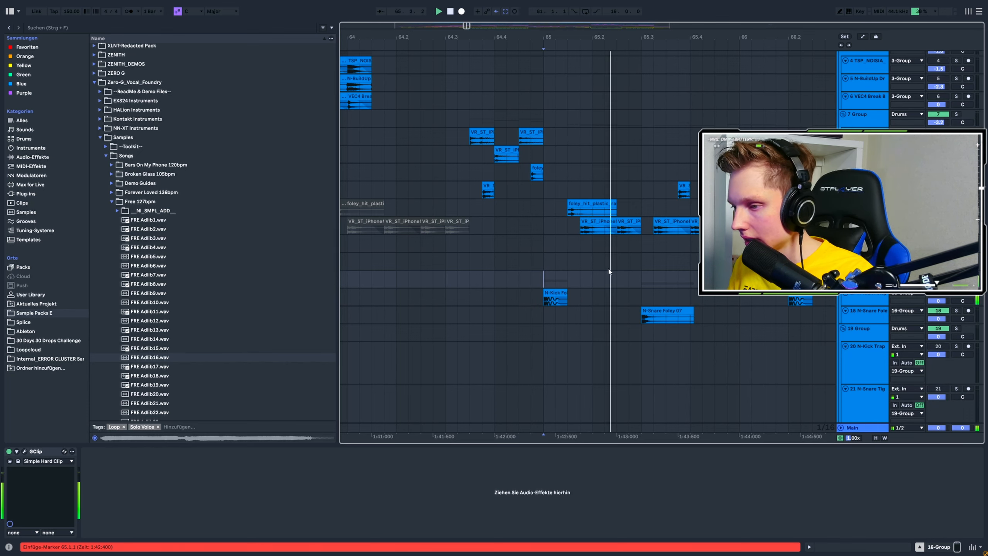
scroll(450, 215, "down", 4)
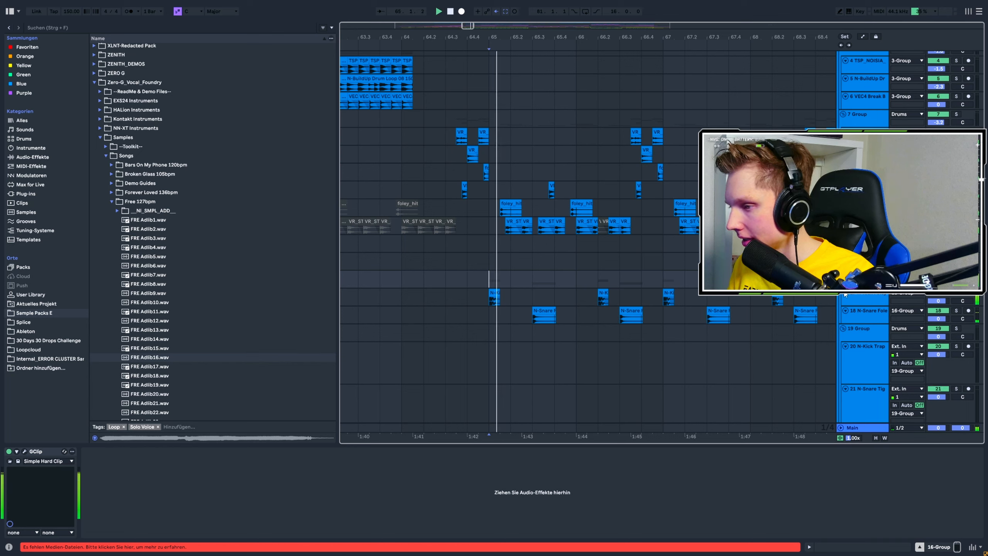
Check the foley snare track's devices, inspect the GClip plug-in on the 16-Group during playback and close its window.
left_click(862, 302)
left_click(865, 311)
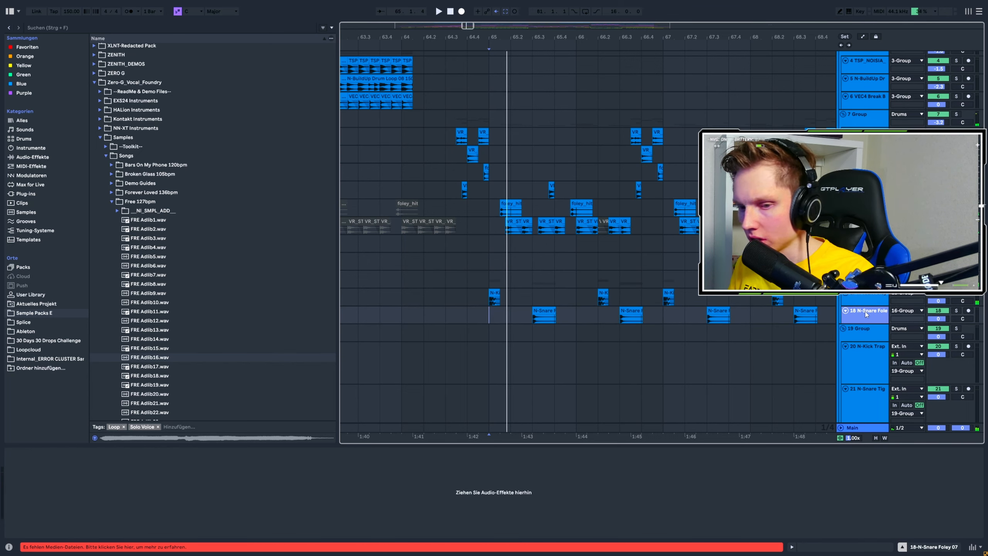
left_click(864, 276)
left_click(24, 451)
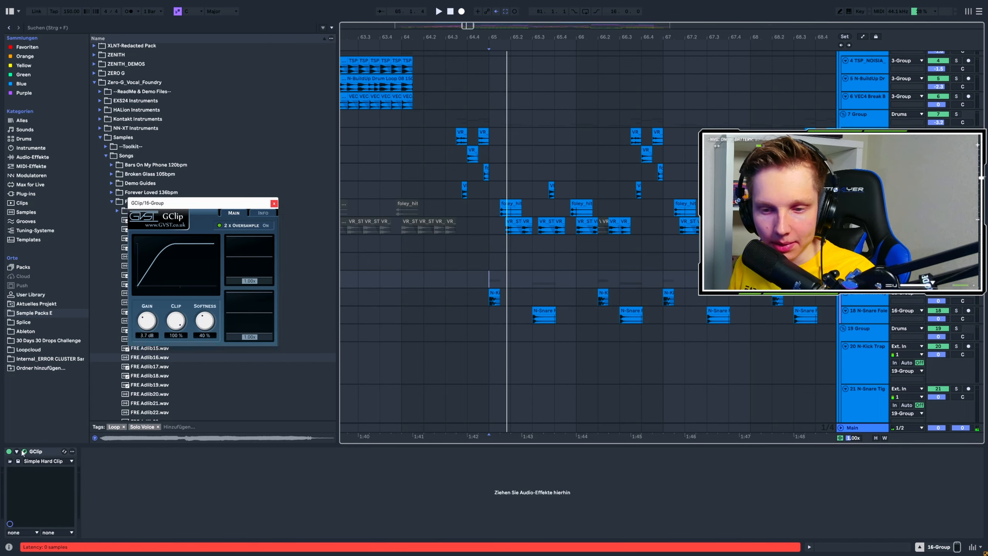
key("space")
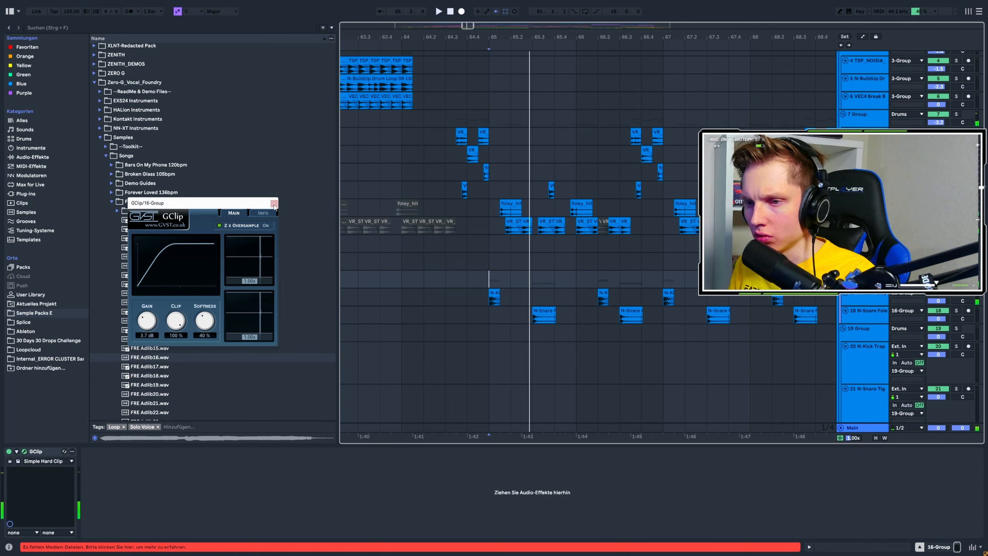
left_click(275, 204)
Go to the 55-Group in the Bass group and place the insert marker at bar 65, where the Donk and Drop Lead clips start.
scroll(492, 285, "down", 10)
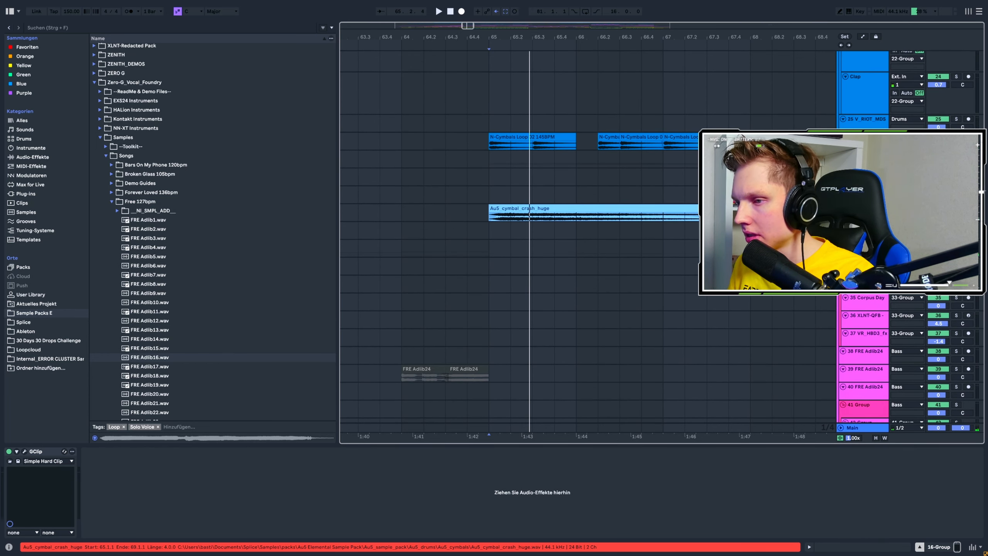
key("minus")
key("minus")
scroll(565, 220, "down", 10)
scroll(560, 228, "up", 3)
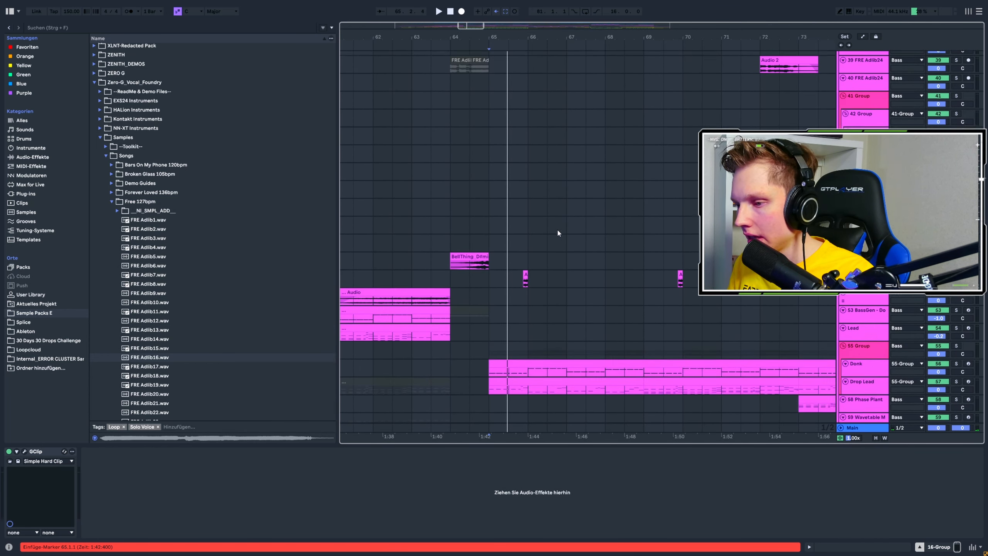
scroll(557, 233, "down", 5)
key("minus")
left_click(507, 196)
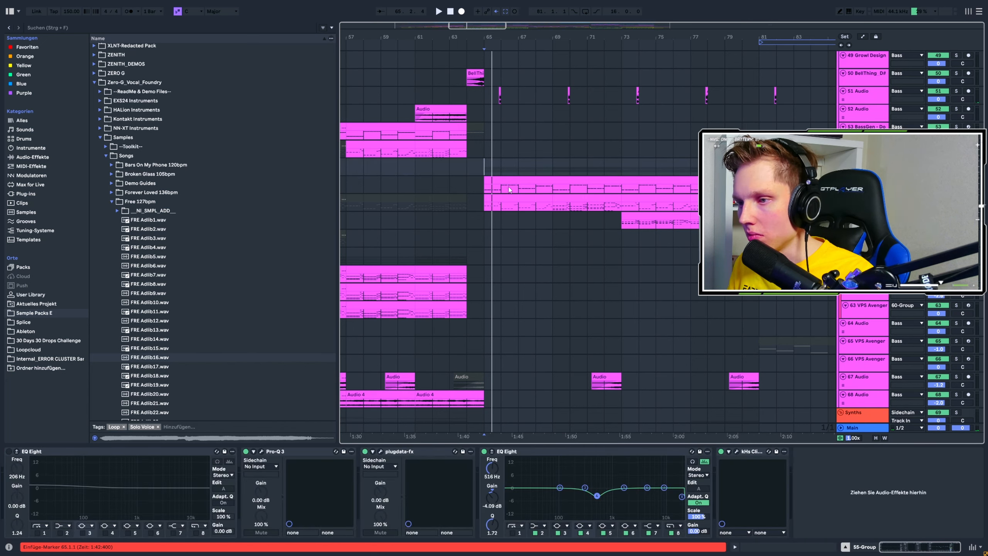
Show the Donk track's device chain and open its plugdata-fx compressor.
key("plus")
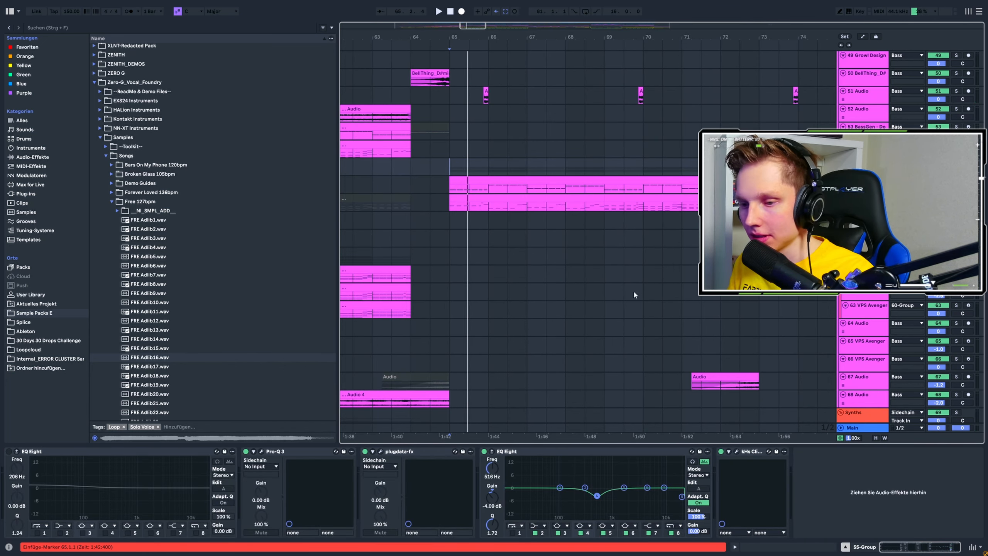
left_click(867, 181)
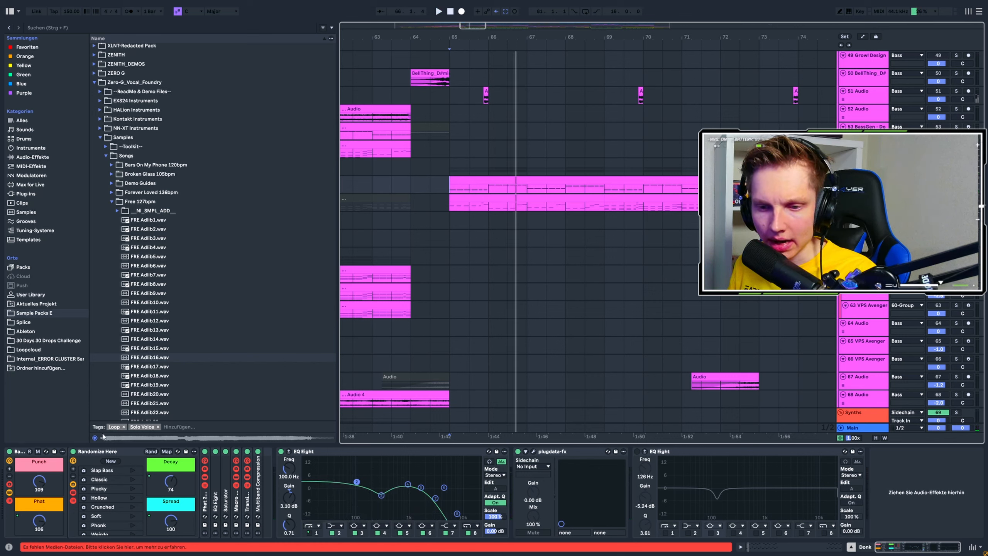
left_click(533, 451)
Select the Drop Lead track and play it from bar 65 with its device chain in view.
left_click(864, 198)
key("space")
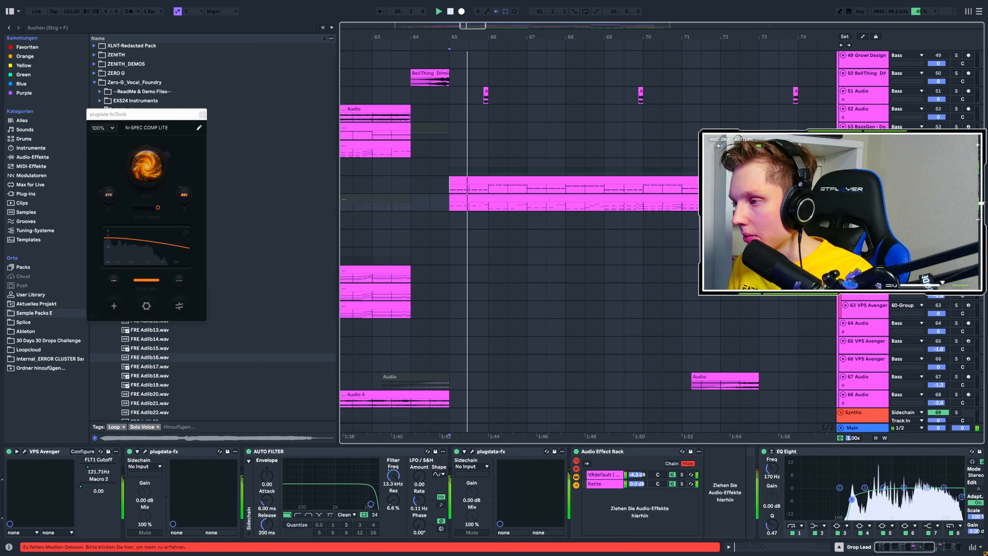
key("space")
key("space")
key("space")
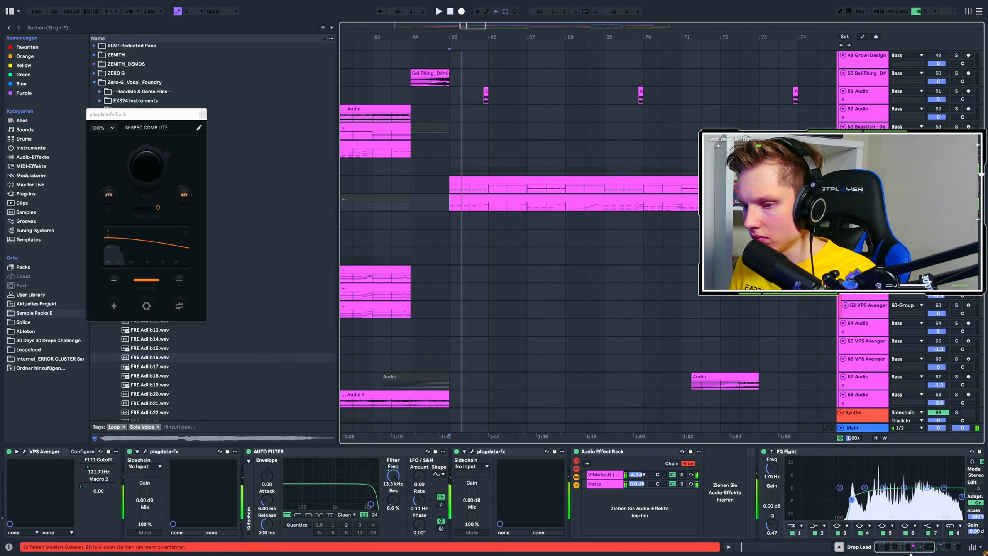
left_click_drag(911, 547, 829, 548)
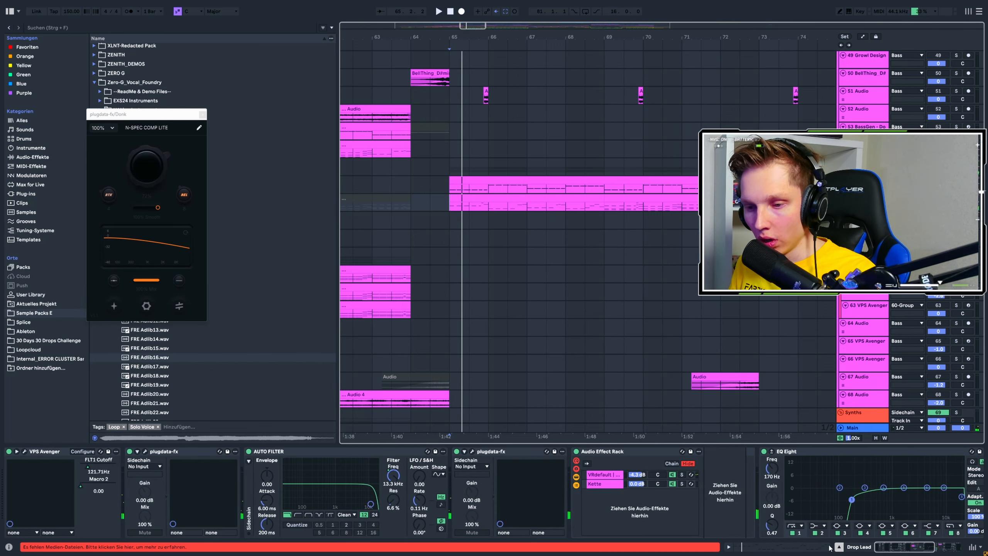
Bypass all devices on the Drop Lead, re-enable only VPS Avenger and play the dry synth from bar 65.
left_click(163, 452)
key("ctrl+a")
left_click(130, 451)
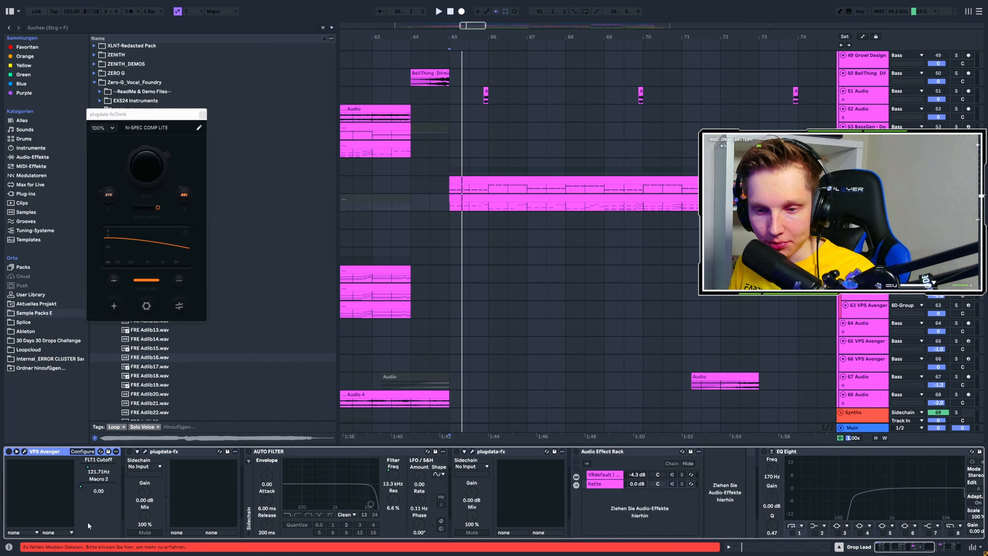
left_click(9, 451)
key("space")
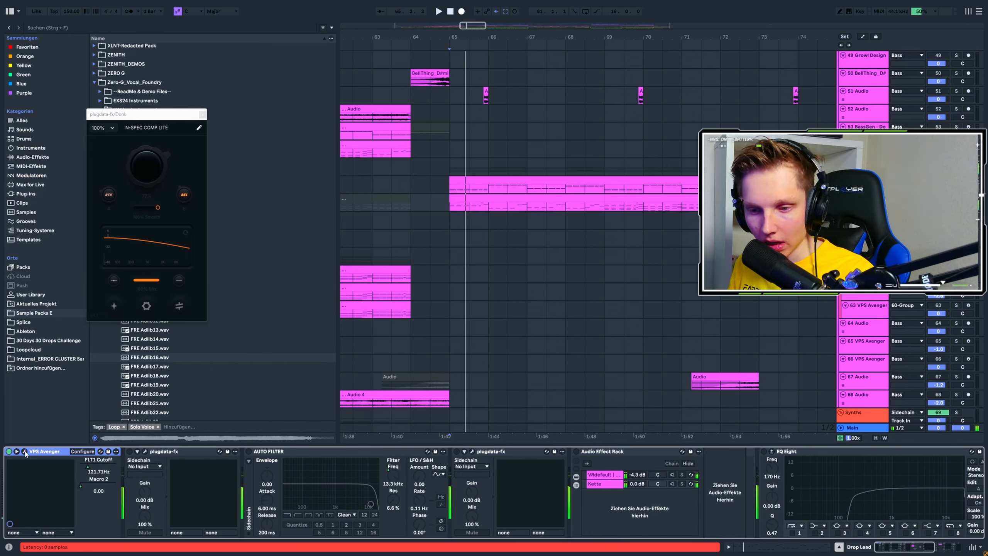
Inspect the VPS Avenger patch on the Drop Lead and close its window.
left_click(24, 452)
key("space")
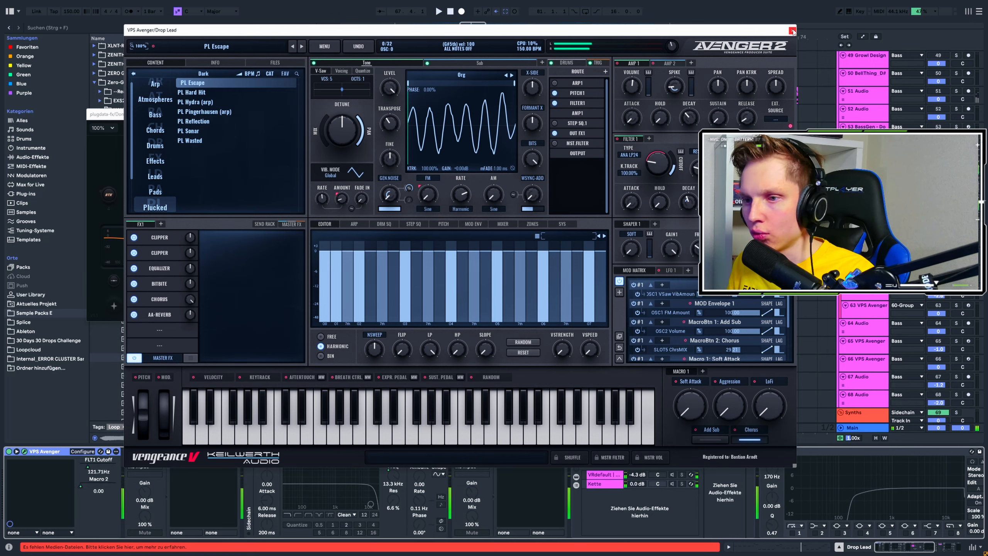
left_click(791, 31)
Re-enable the Drop Lead's first plugdata-fx, play the lead through N-Prysm and close the Donk compressor window.
left_click(140, 452)
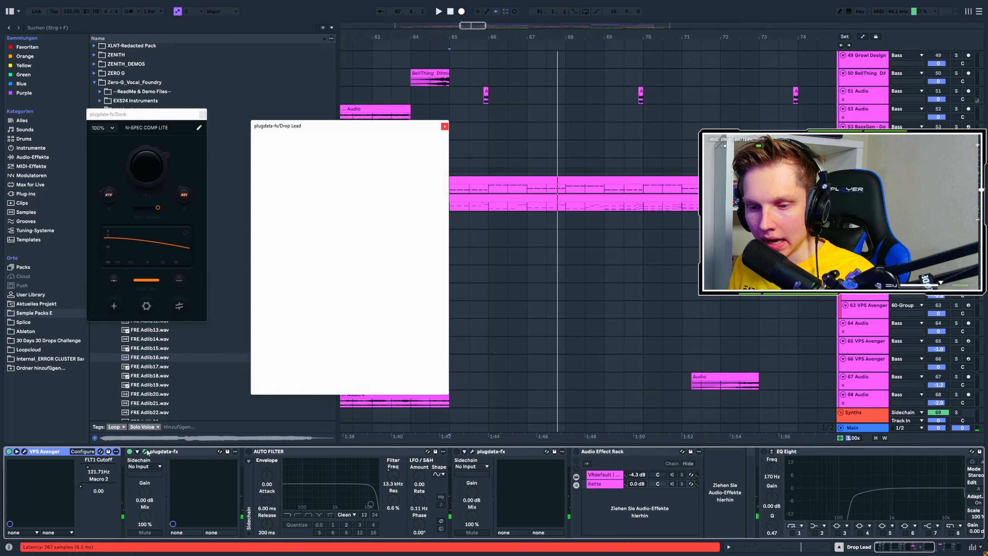
key("space")
left_click(202, 114)
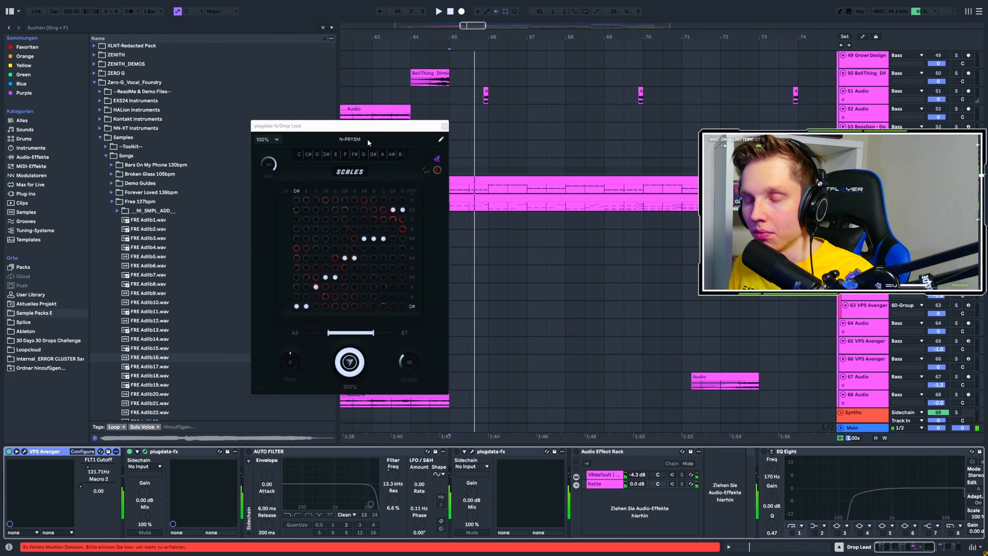
left_click_drag(361, 121, 259, 116)
key("space")
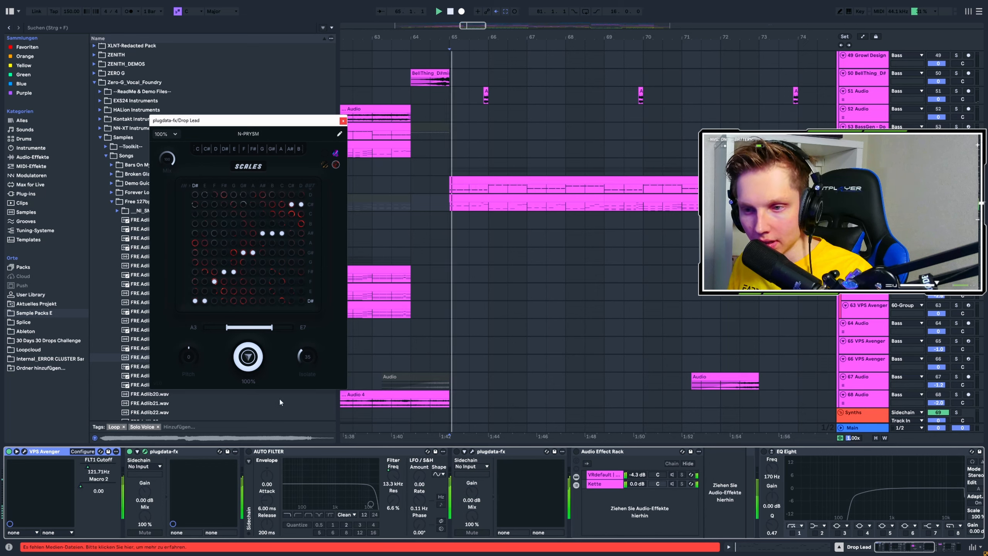
Re-enable the first Auto Filter and second plugdata-fx on the Drop Lead and inspect N-Spec Comp Lite during playback.
key("space")
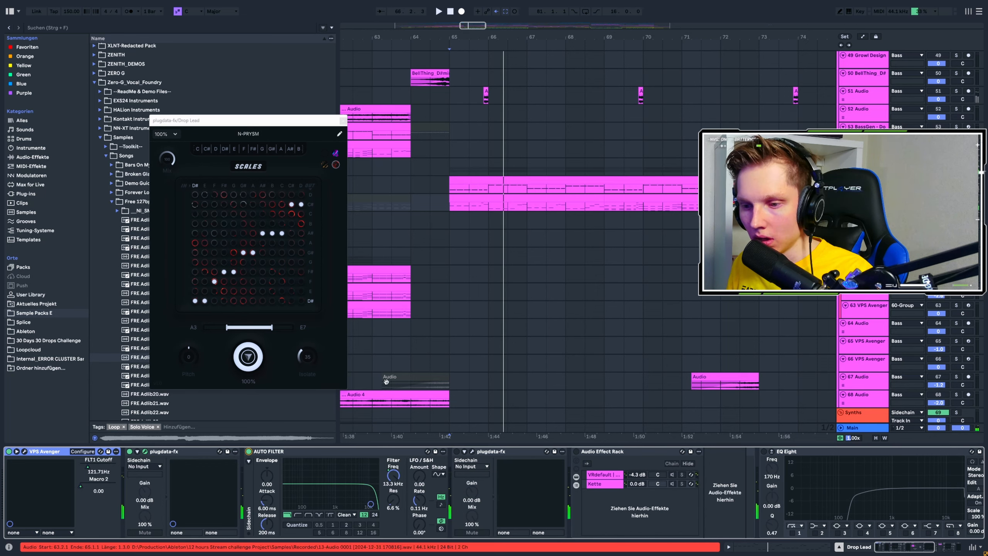
key("space")
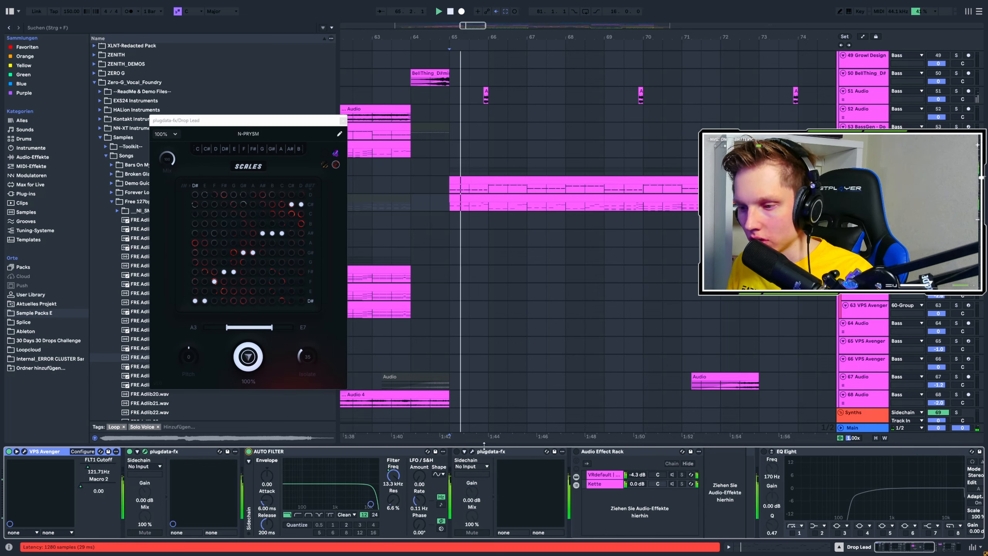
left_click(472, 452)
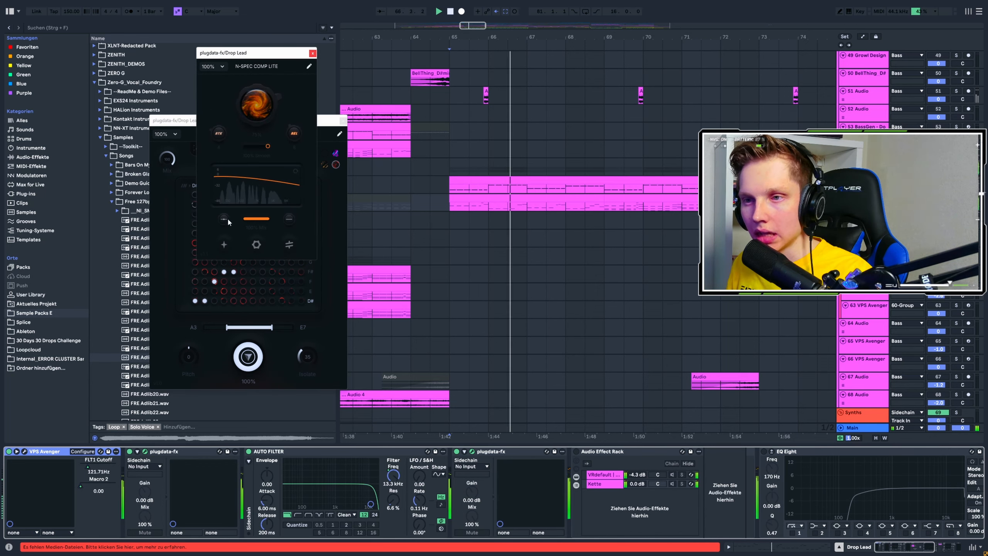
Audition the VRdefault and Kette chains of the Drop Lead's Audio Effect Rack one at a time from bar 65.
left_click(681, 475)
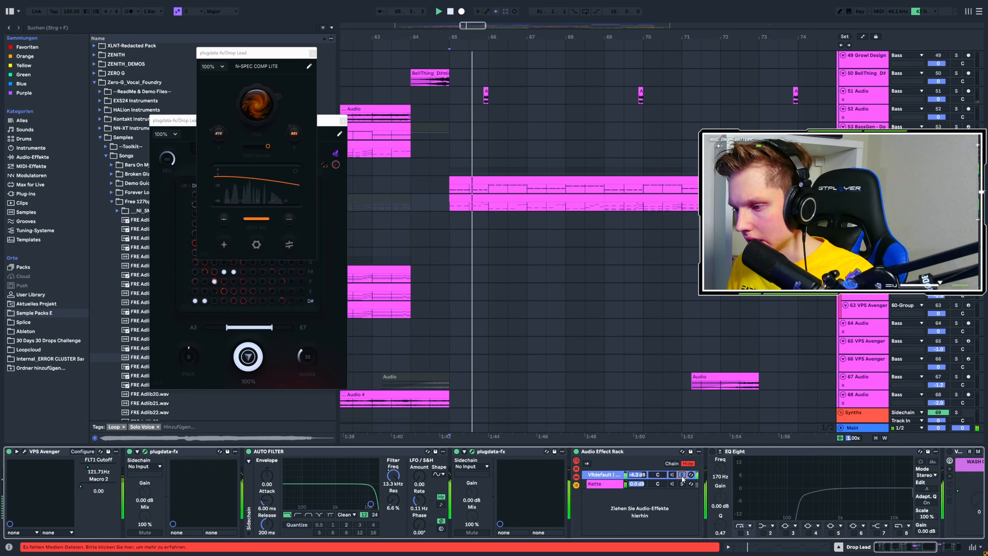
key("space")
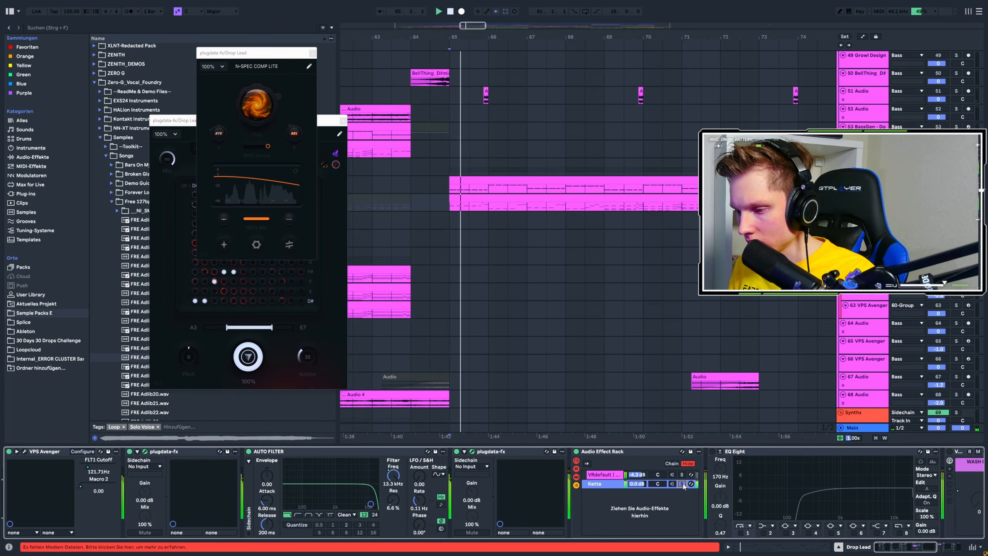
key("space")
left_click_drag(678, 487, 597, 487)
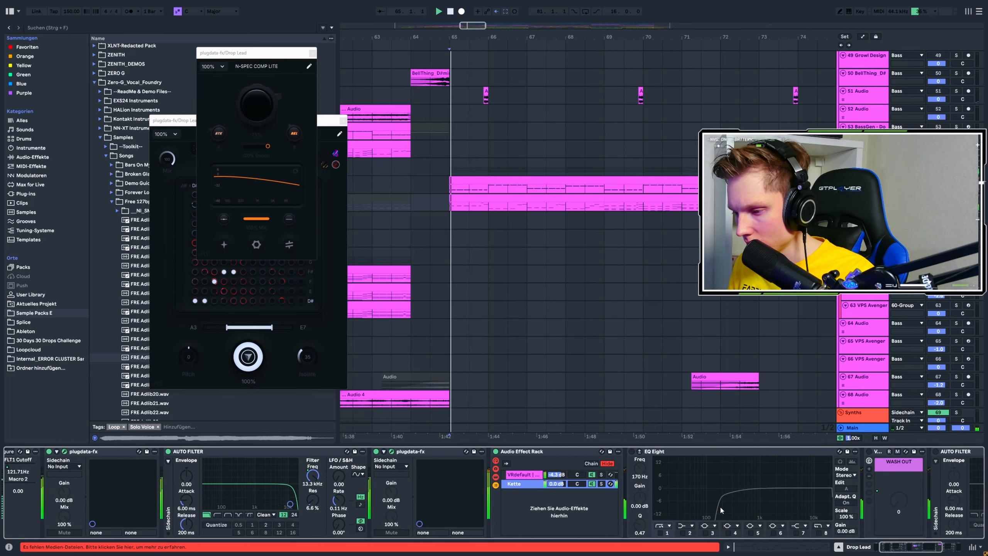
Re-enable the Drop Lead's EQ Eight, Wash Out rack, last Auto Filter and kHs Clipper during playback and open the clipper.
scroll(618, 458, "down", 3)
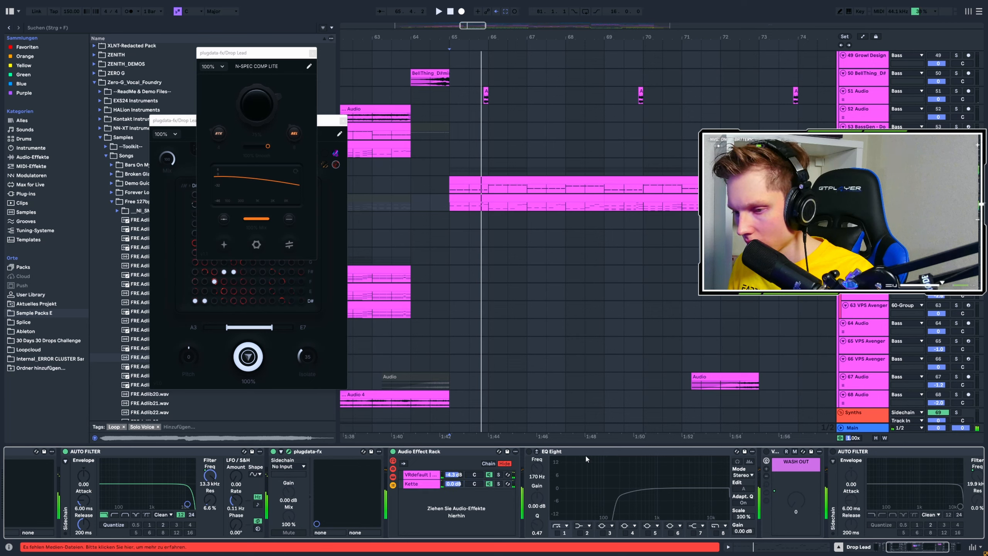
left_click(573, 455)
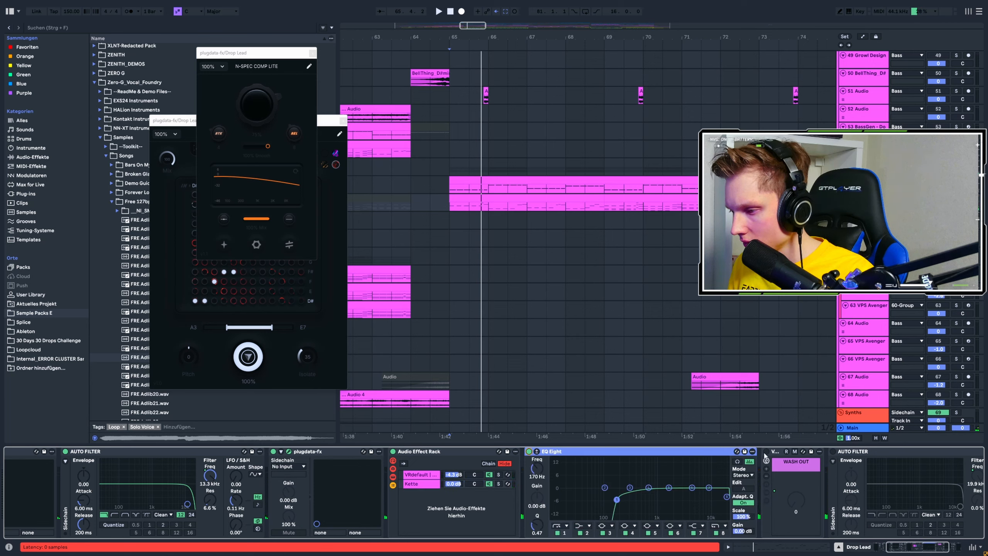
key("space")
scroll(842, 487, "down", 5)
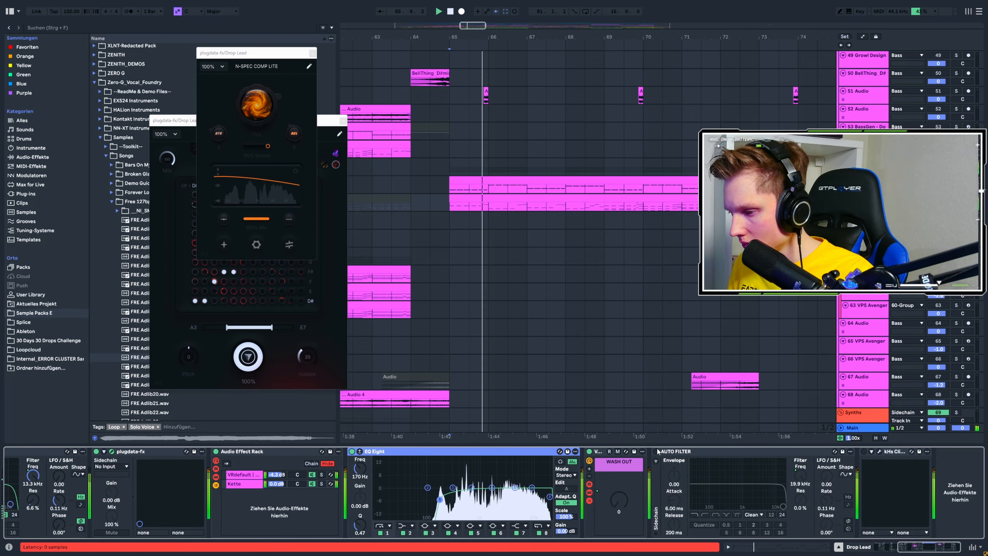
left_click(879, 452)
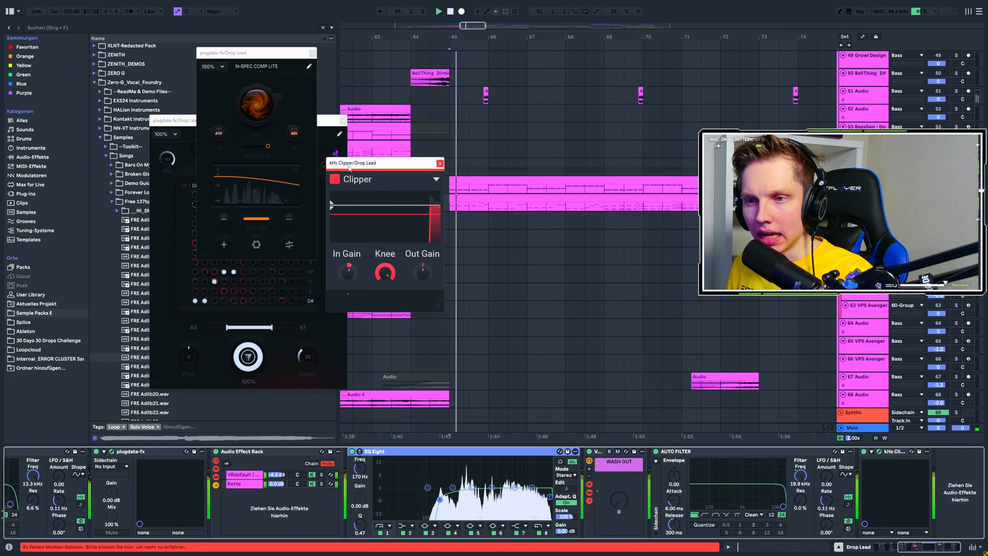
Close the Drop Lead's plug-in windows and place the insert marker at bar 65 on the 55-Group.
left_click(312, 52)
left_click(338, 121)
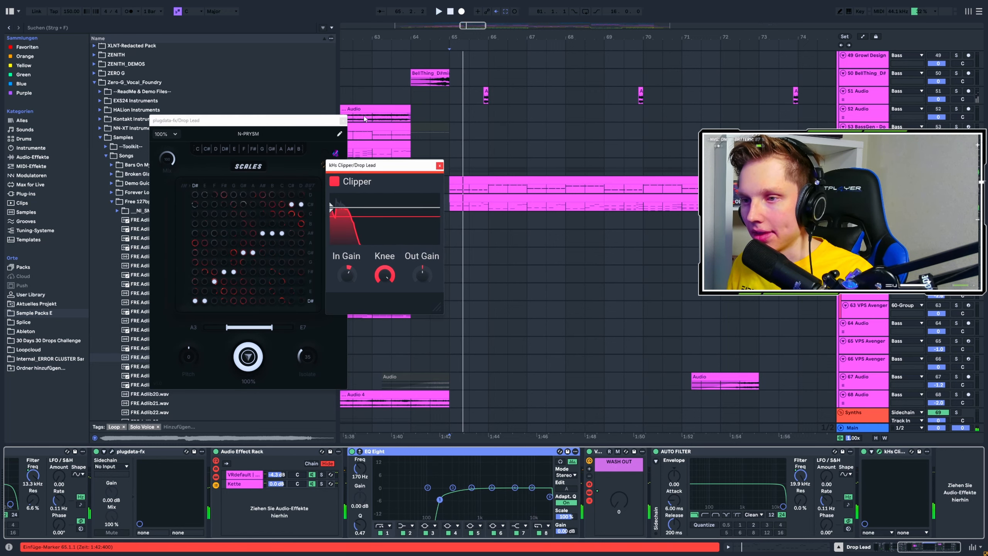
left_click(343, 121)
left_click(438, 165)
left_click(449, 167)
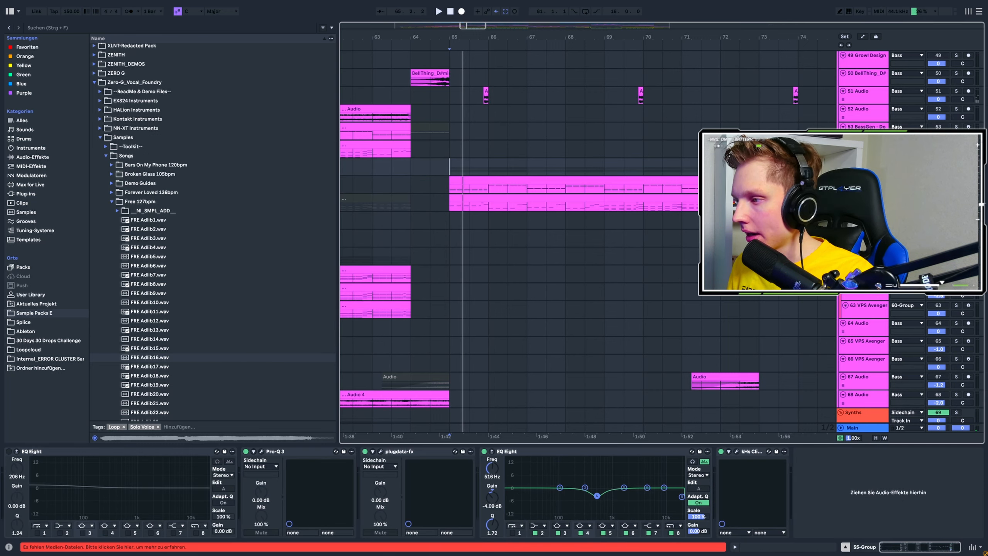
Inspect the 55-Group's Pro-Q 3, plugdata-fx compressor and kHs Clipper while playing from bar 65.
left_click(261, 451)
key("space")
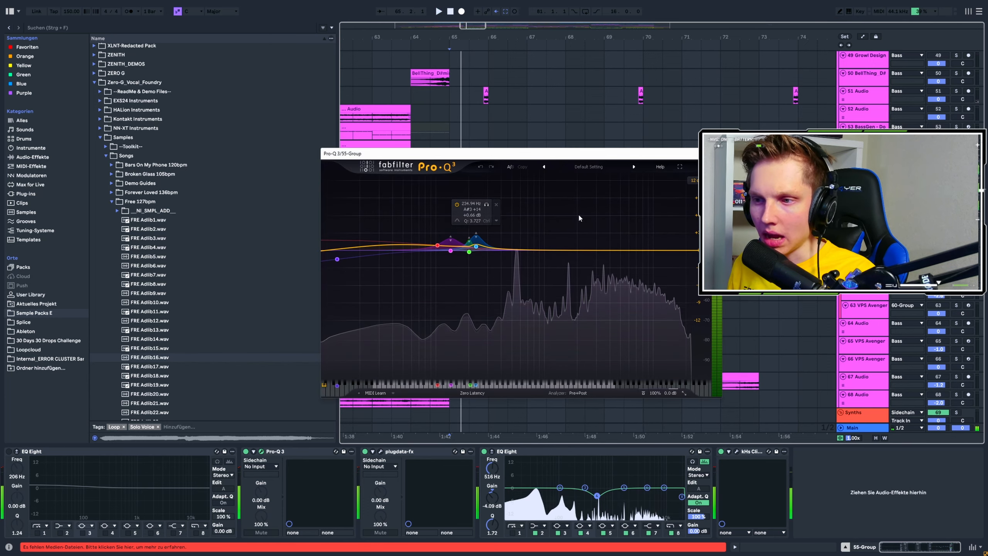
left_click(380, 451)
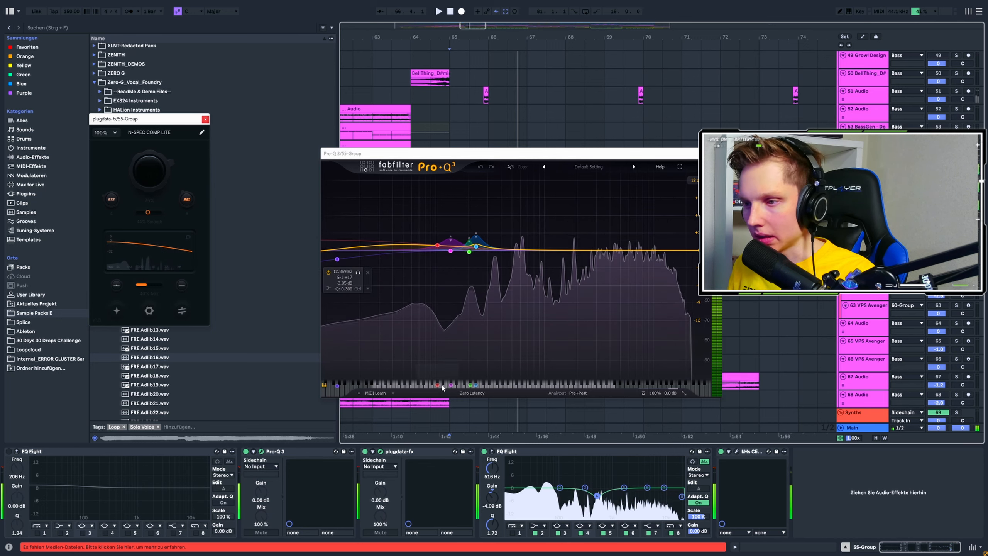
left_click(736, 452)
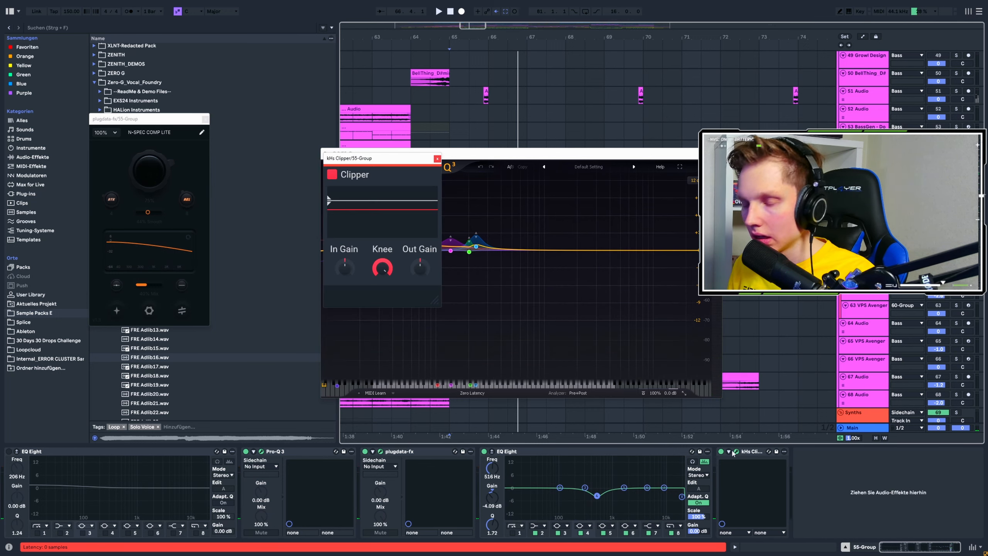
key("space")
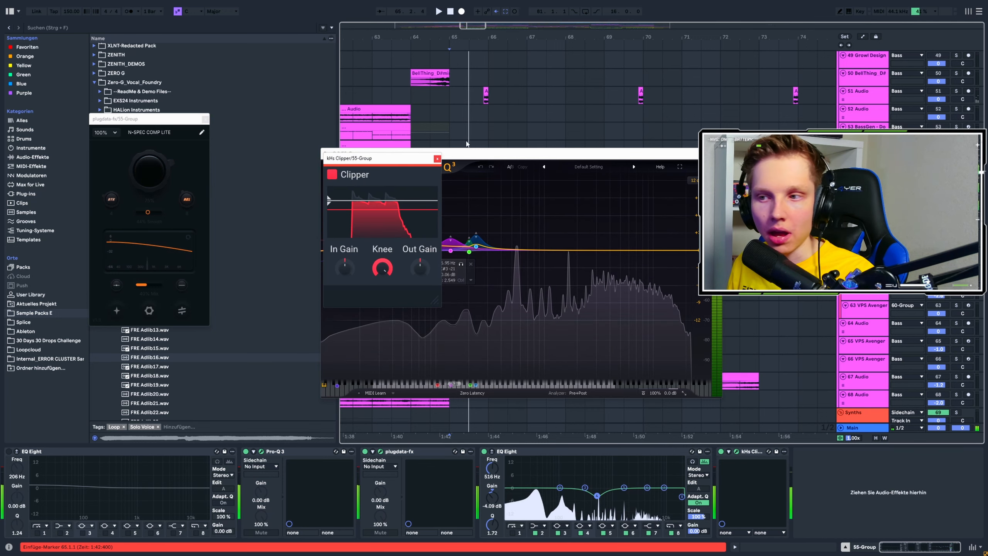
Play the 55-Group from bar 65 again and close its clipper, Pro-Q 3 and compressor windows.
left_click(437, 159)
key("space")
left_click(718, 154)
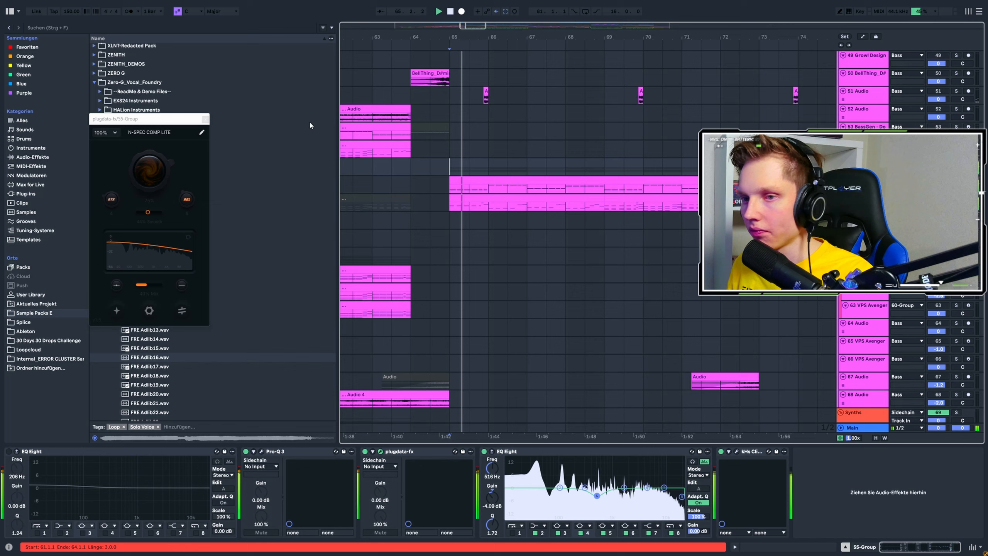
left_click(205, 119)
Play the Samples group's Future Garage drum loop and ASMR percussion loop from bar 65 and look over the remaining sample tracks.
scroll(676, 149, "down", 10)
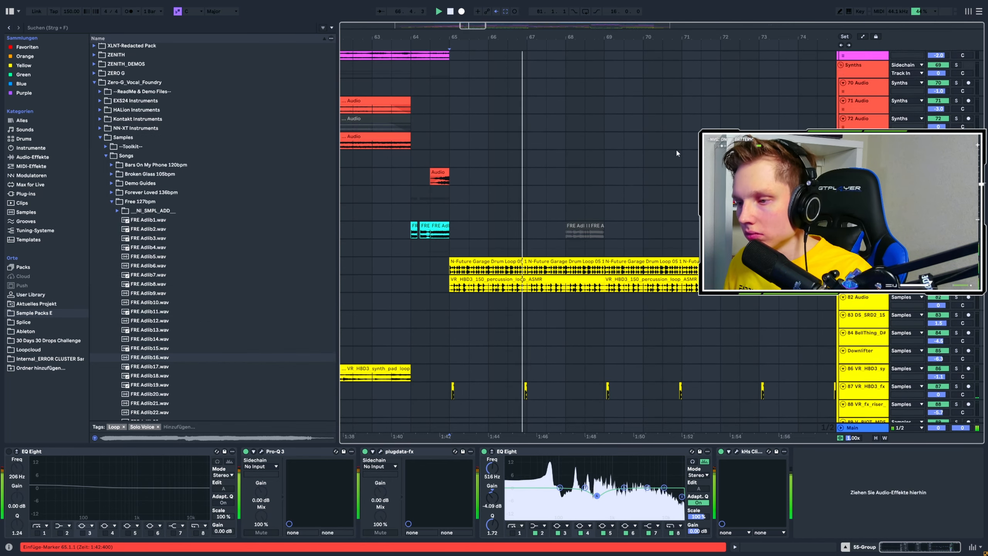
left_click(451, 191)
key("space")
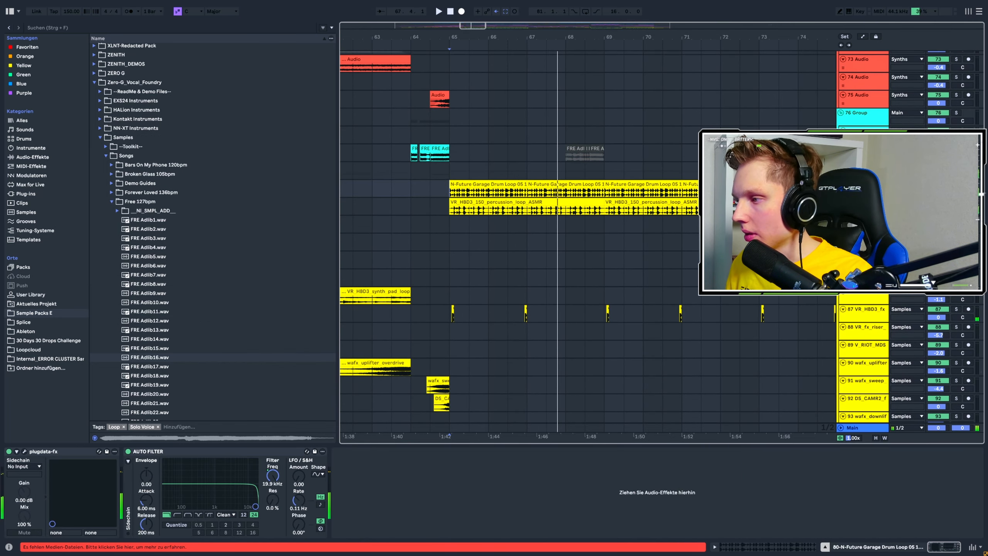
key("space")
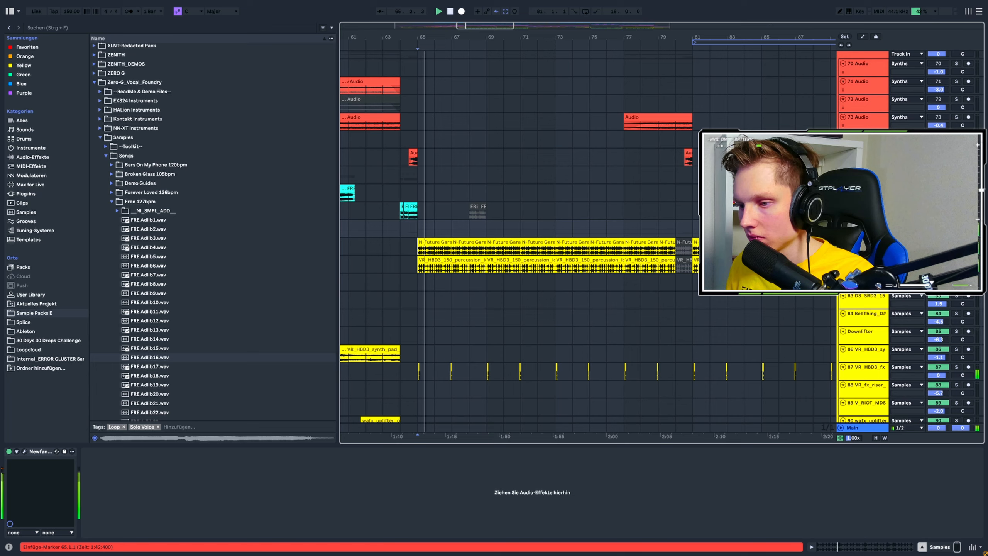
scroll(411, 248, "down", 2)
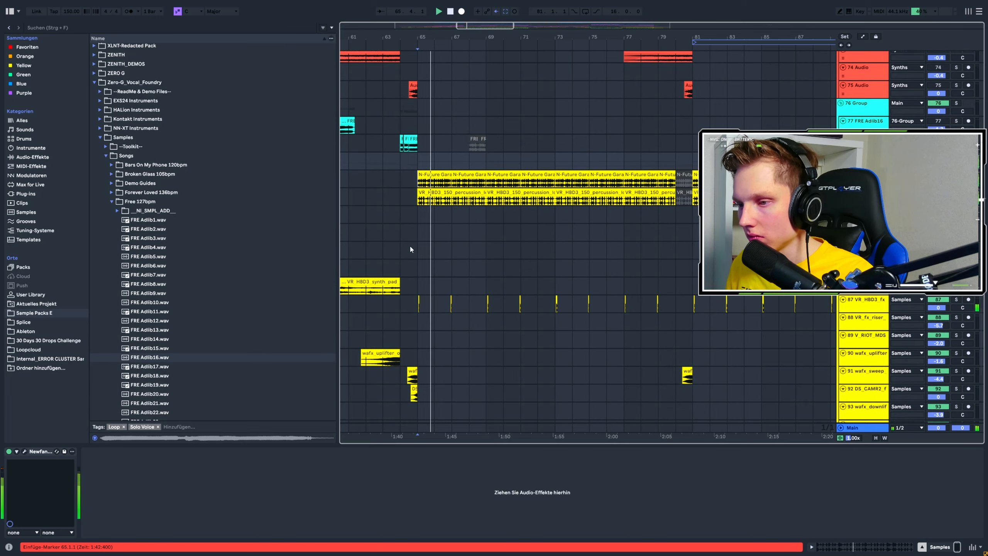
scroll(410, 249, "down", 2)
scroll(428, 249, "up", 6)
Go to the FRE Adlib24 track and place the insert marker at bar 79, where the vocal chops begin.
left_click(505, 245)
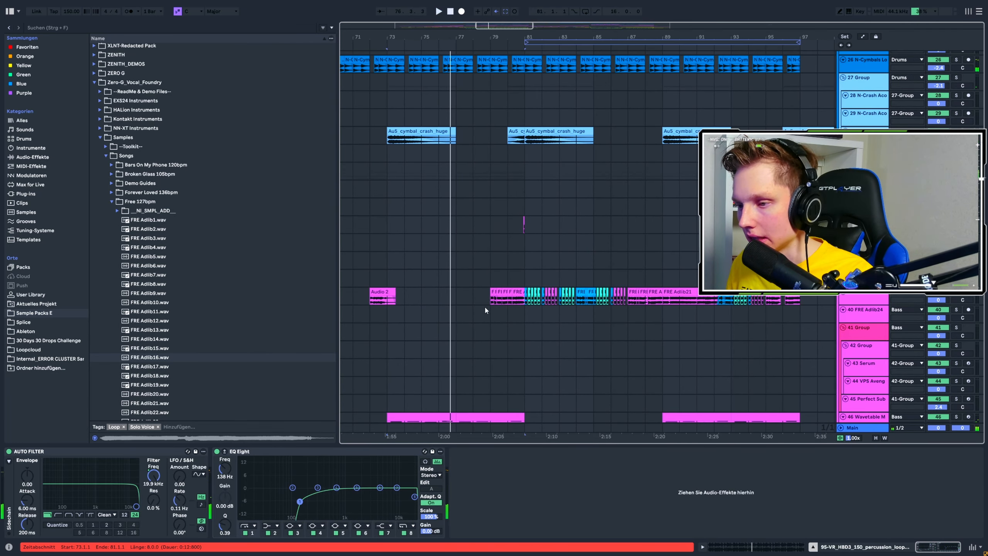
left_click(486, 298)
scroll(490, 296, "up", 2)
scroll(542, 290, "down", 6)
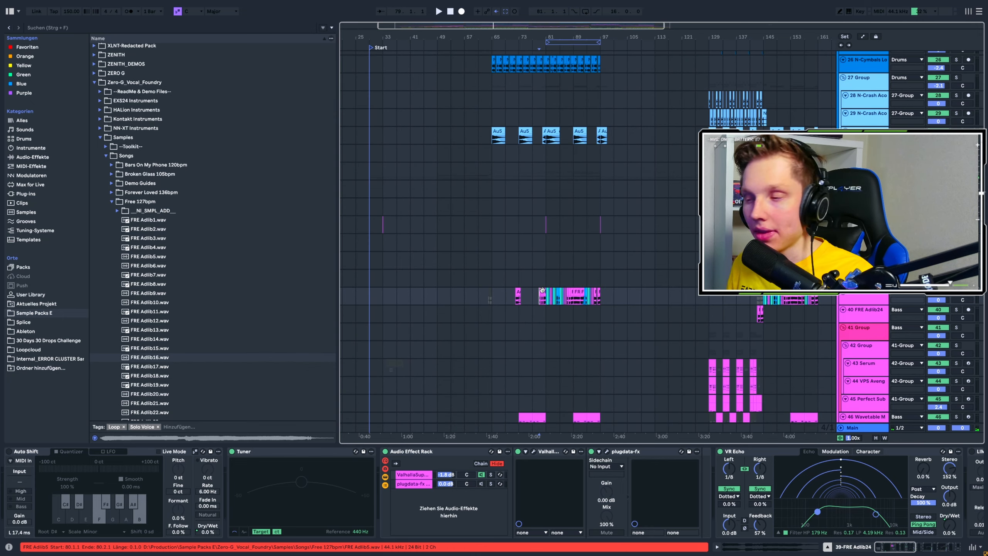
scroll(542, 291, "up", 5)
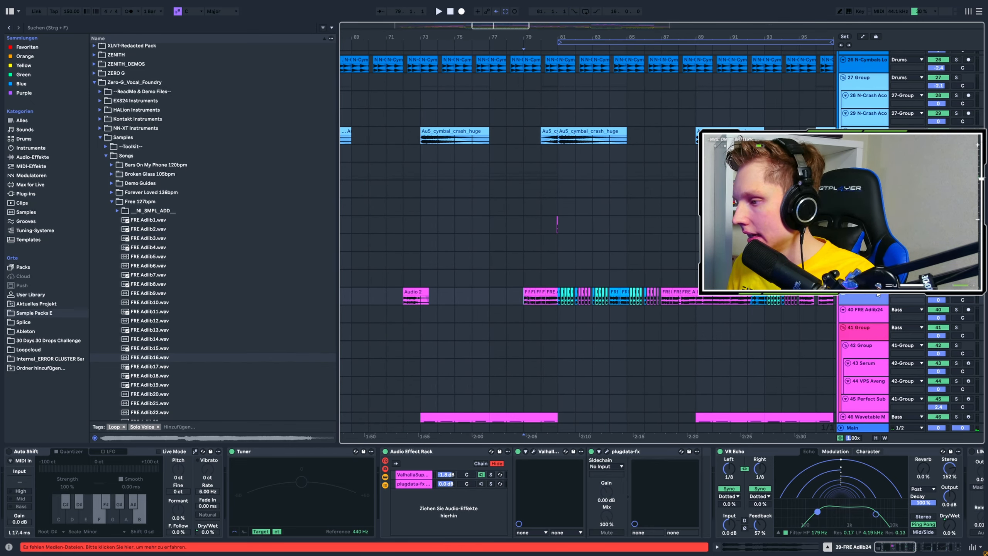
Play the FRE Adlib24 vocal chops from bar 79 and bring the start of the drop at bar 81 into focus.
key("space")
key("space")
key("space")
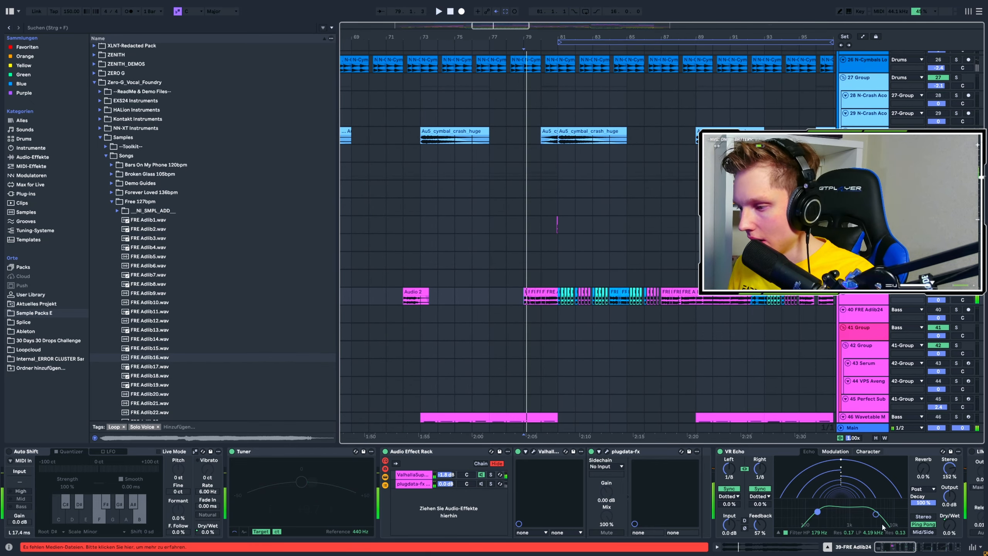
mouse_move(894, 546)
left_mouse_down()
mouse_move(810, 546)
mouse_move(941, 547)
mouse_move(888, 541)
left_mouse_up()
key("space")
scroll(566, 304, "up", 3)
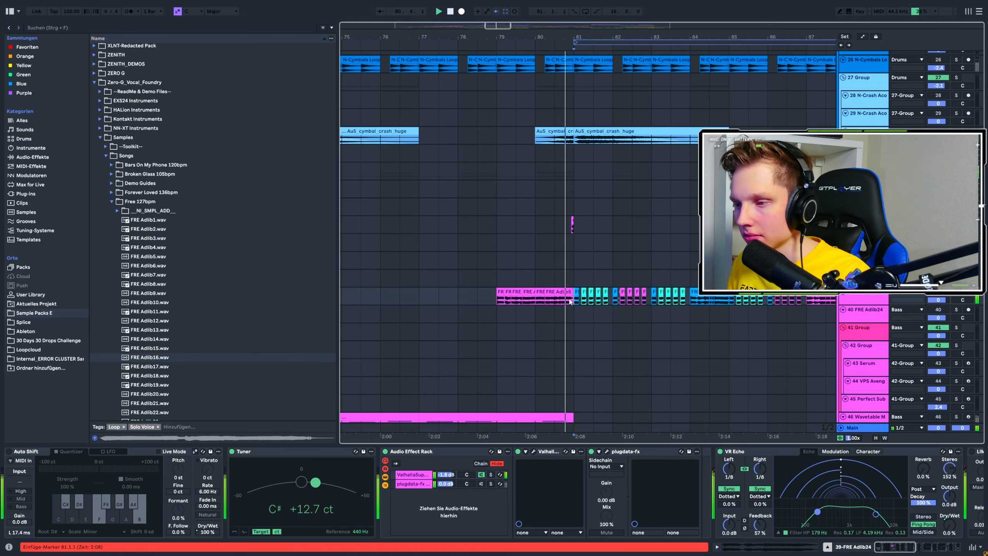
Play the chopped FRE Adlib24 vocal from bar 81 and examine its coloured chop clips closely.
scroll(579, 302, "up", 3)
scroll(579, 302, "down", 3)
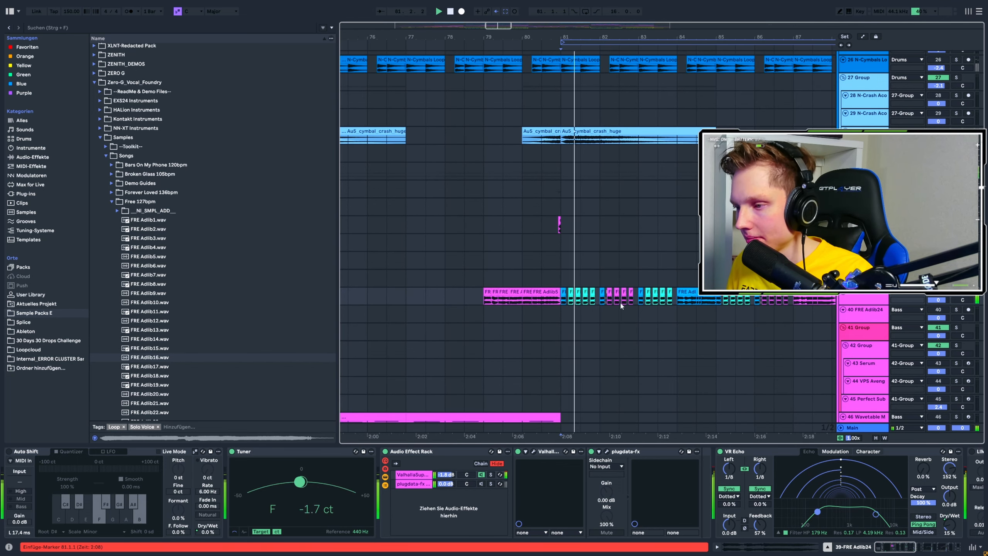
scroll(622, 305, "up", 3)
scroll(558, 308, "down", 3)
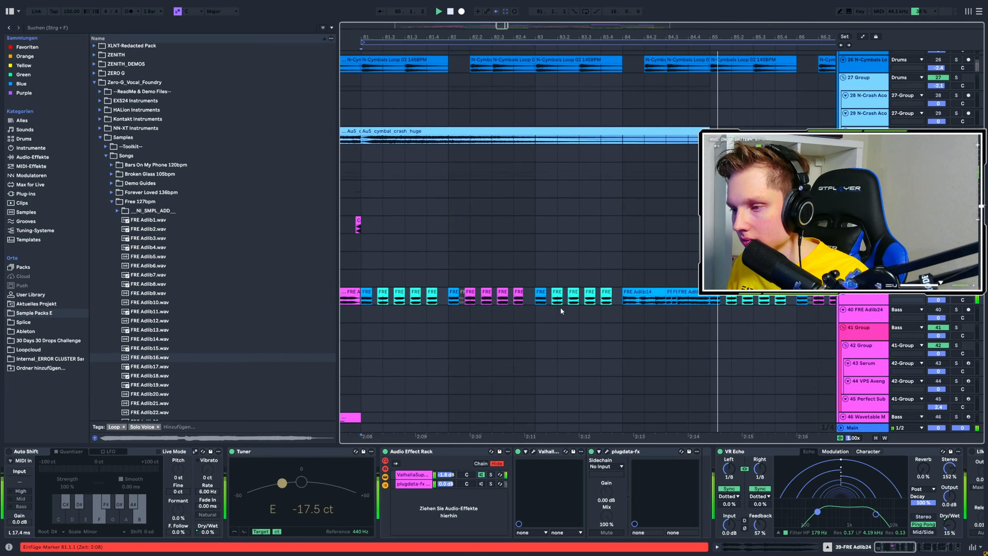
scroll(559, 306, "up", 6)
scroll(548, 305, "down", 6)
key("space")
key("space")
key("space")
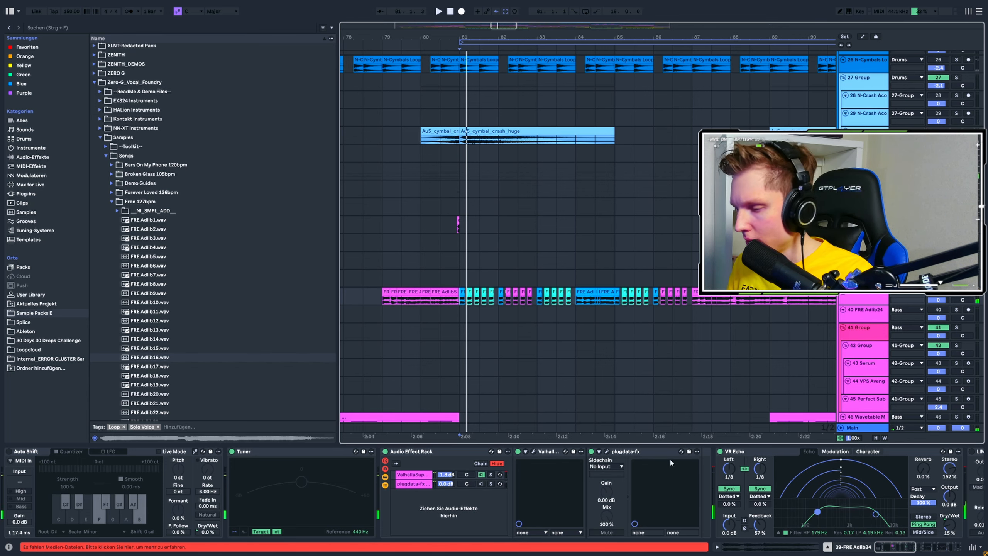
Look through FRE Adlib24's effect chain, open the N-SILK patch in plugdata-fx and show the automation of its silk parameter.
left_click_drag(876, 552, 934, 550)
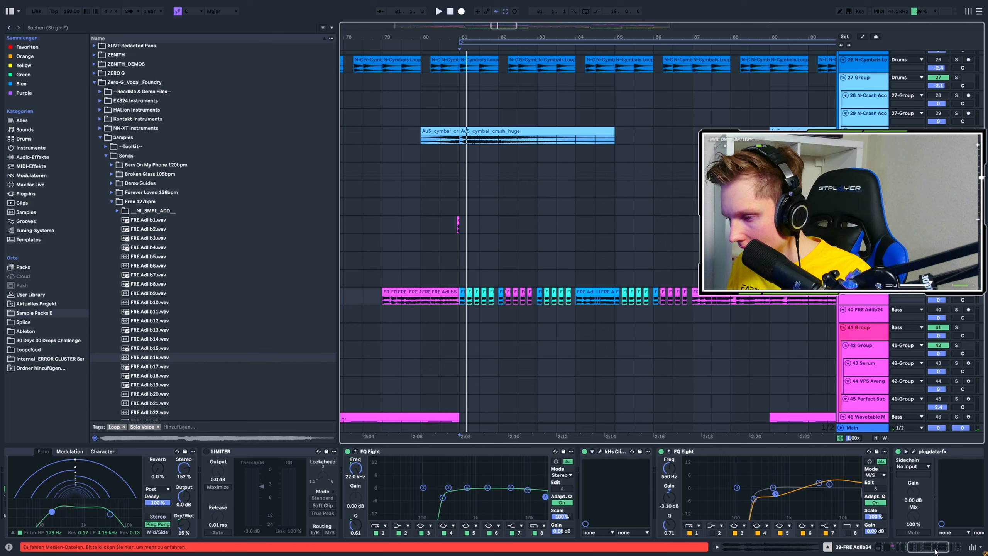
left_click(599, 451)
left_click(600, 451)
left_click(938, 549)
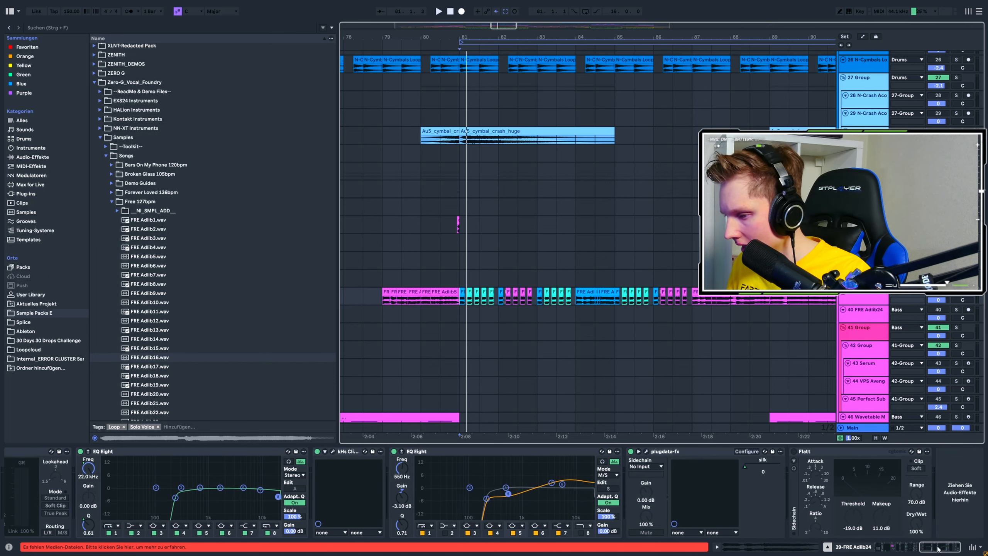
left_click(645, 451)
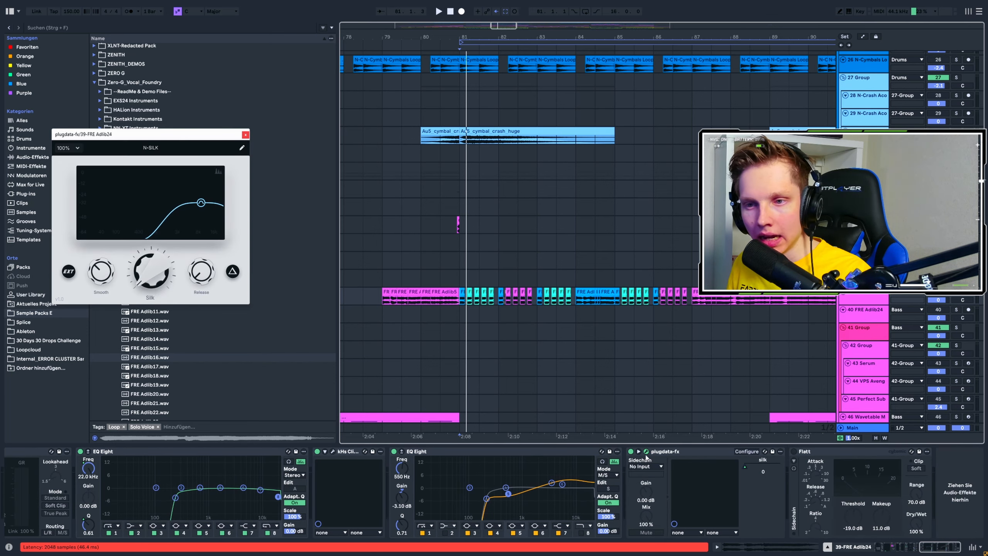
right_click(748, 467)
left_click(774, 392)
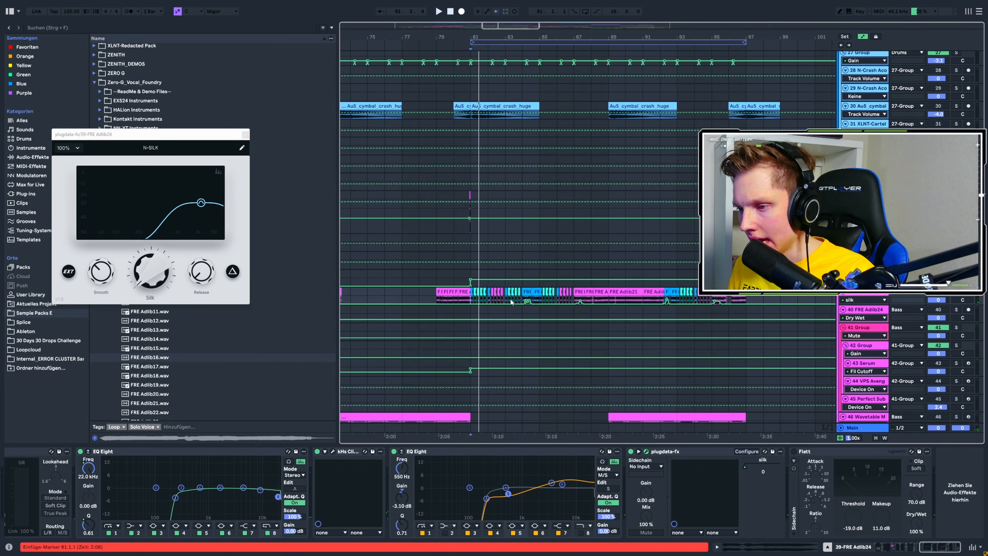
Play the soloed FRE Adlib24 track from bar 84 with N-SILK in view and hide the automation lanes.
scroll(513, 302, "up", 4)
key("space")
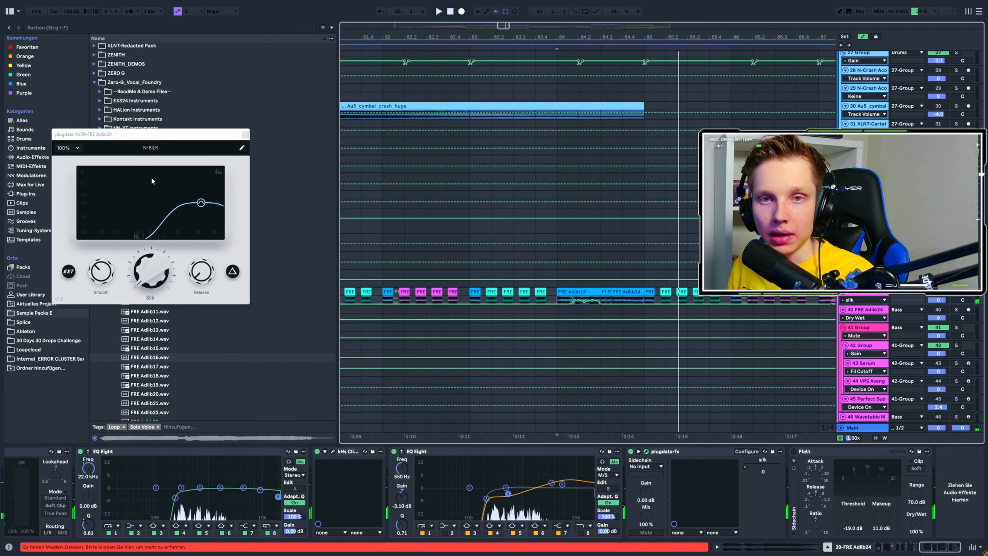
left_click_drag(150, 134, 207, 106)
left_click(955, 291)
key("a")
key("space")
scroll(666, 278, "down", 3)
scroll(637, 273, "down", 10)
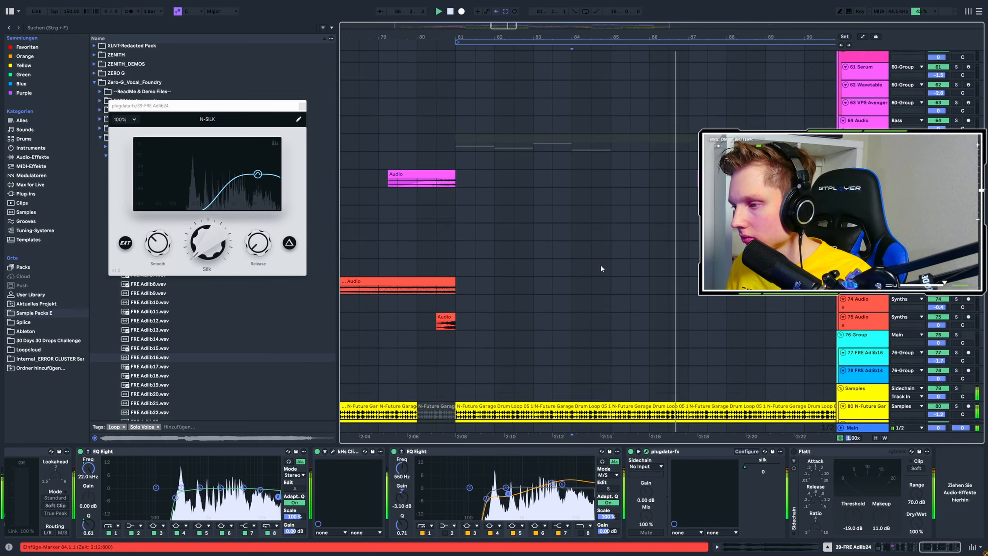
key("space")
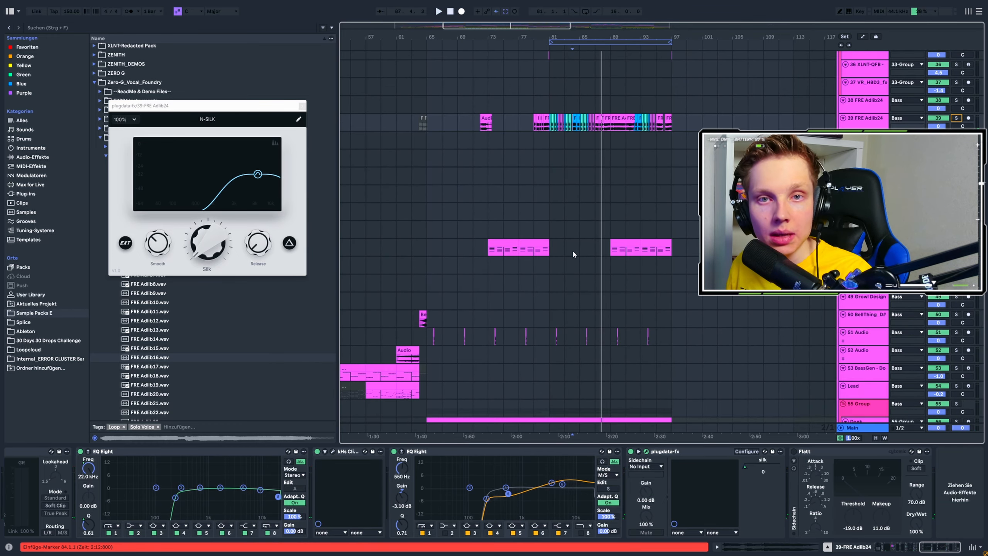
Look back over the bass and drum tracks and place the insert marker at bar 97.
scroll(572, 253, "up", 8)
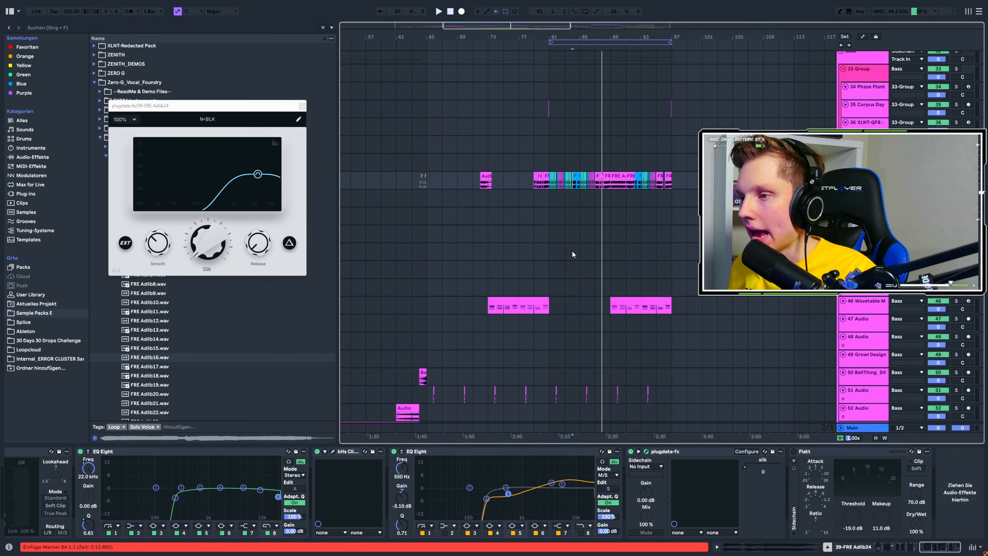
scroll(572, 253, "up", 15)
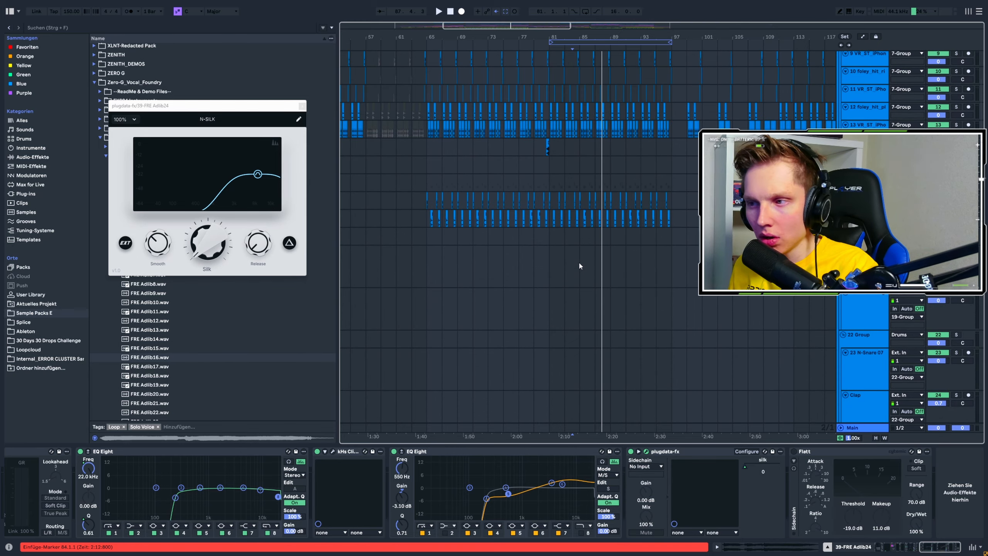
scroll(578, 267, "down", 8)
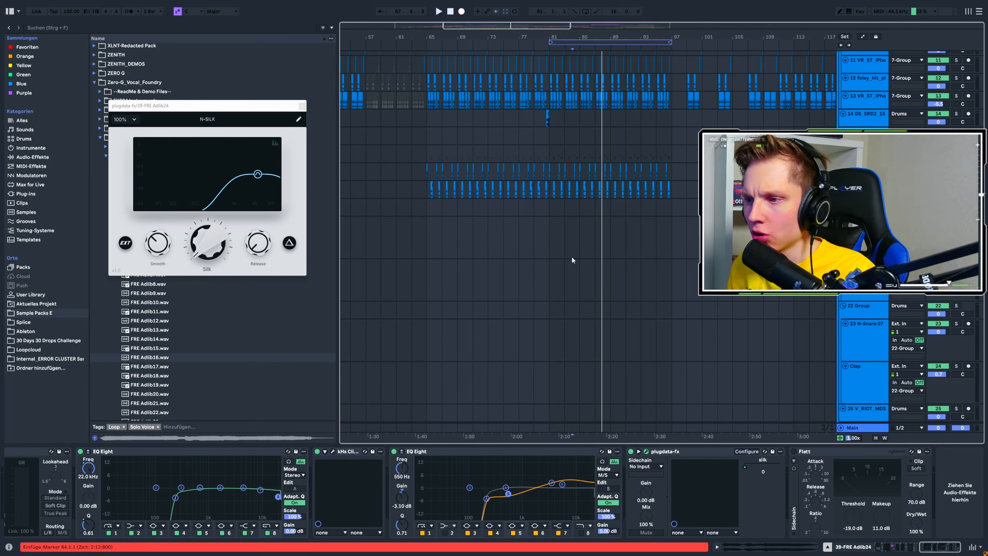
scroll(573, 262, "down", 6)
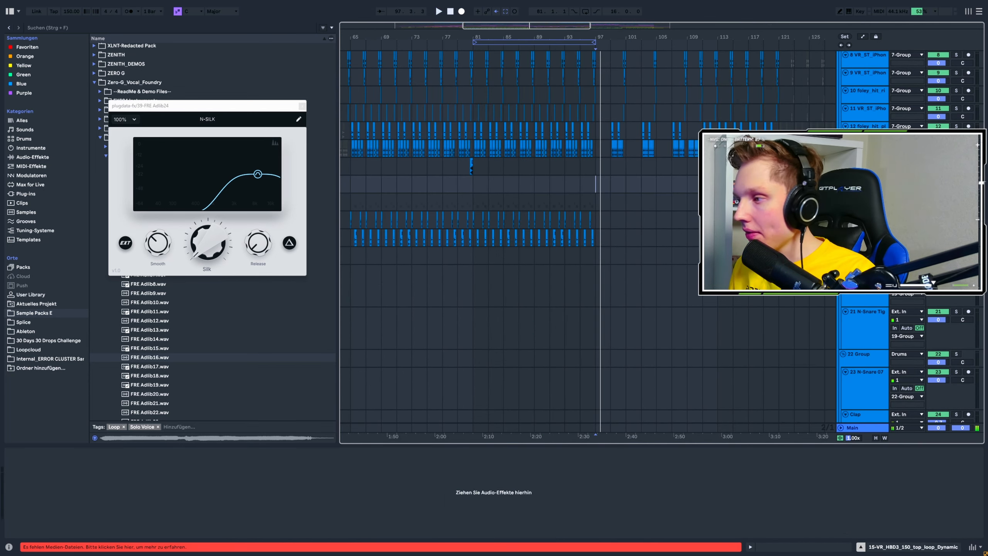
Solo the 59-Wavetable Melodic Synth track and play it from bar 97.
scroll(591, 223, "down", 8)
scroll(599, 227, "down", 14)
key("space")
scroll(616, 233, "up", 3)
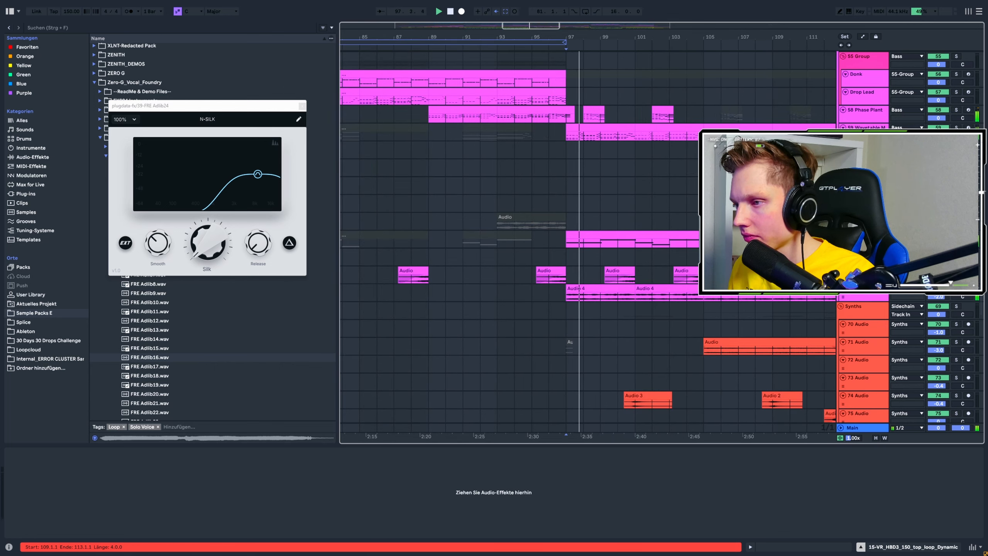
left_click(865, 130)
left_click(956, 129)
key("space")
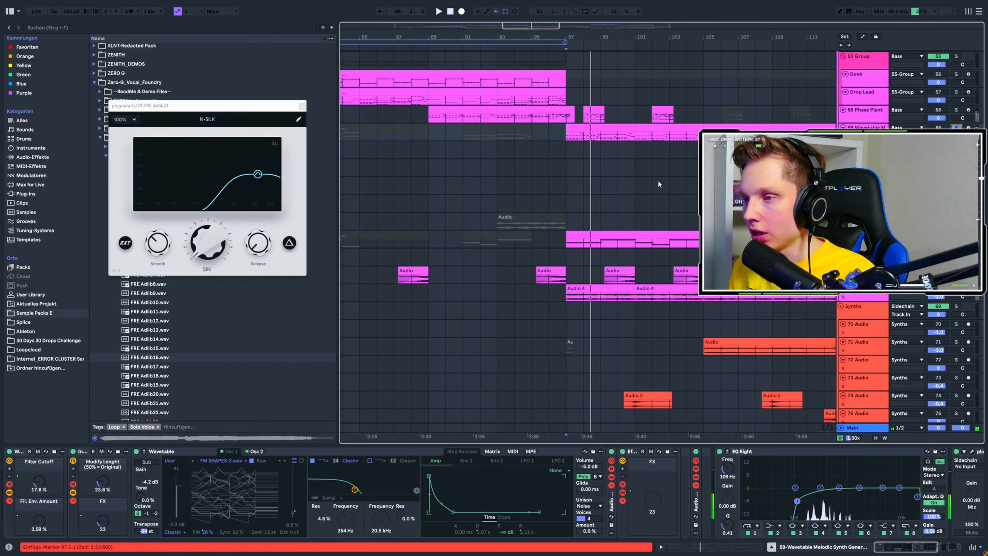
Replay the Wavetable melody from bar 97 and audition the soloed 58-Phase Plant track, moving the insert marker to bar 102.
key("space")
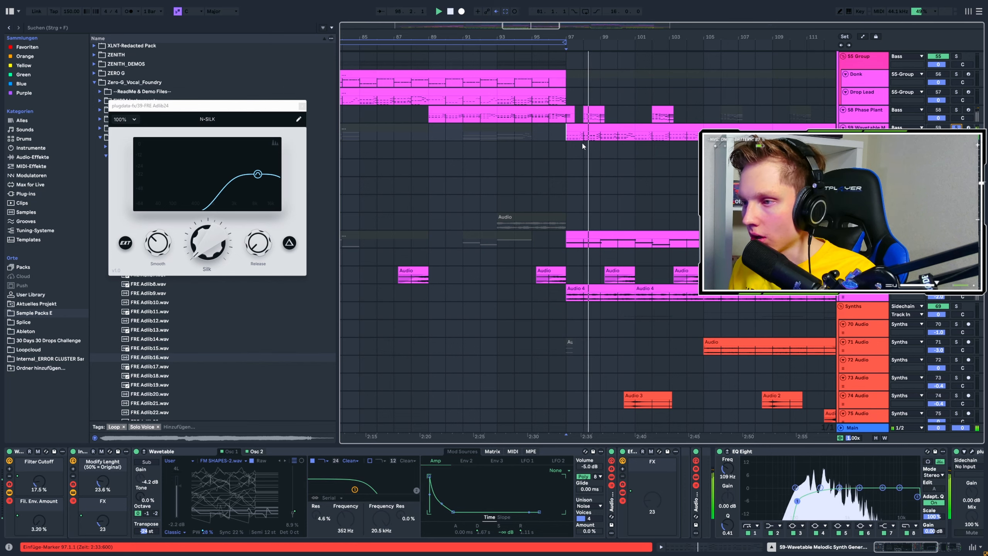
left_click(756, 113)
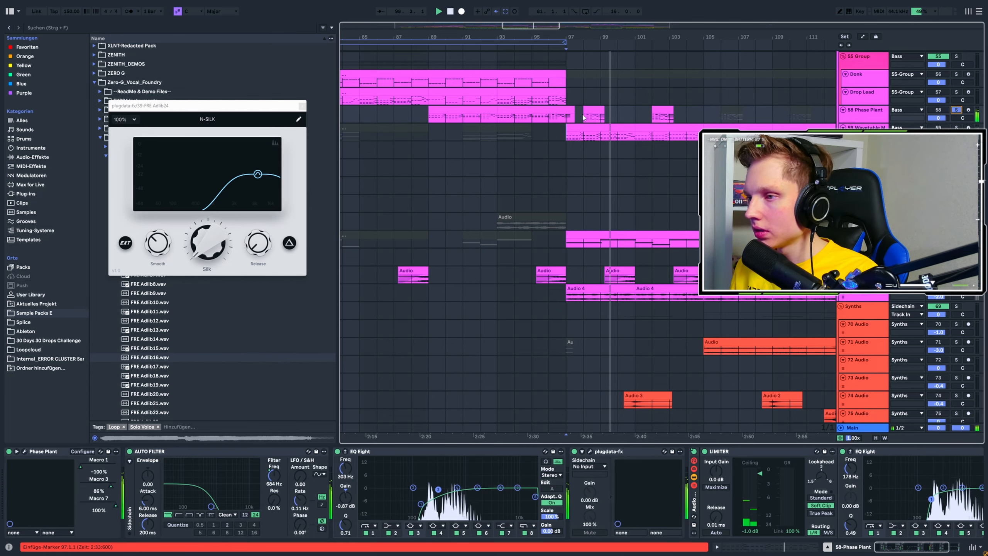
left_click(645, 120)
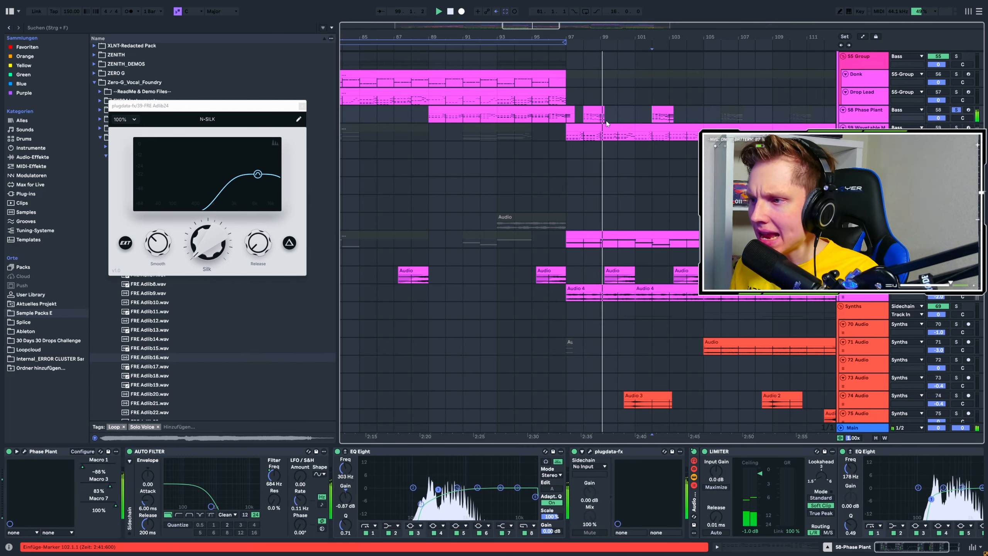
scroll(681, 149, "down", 4)
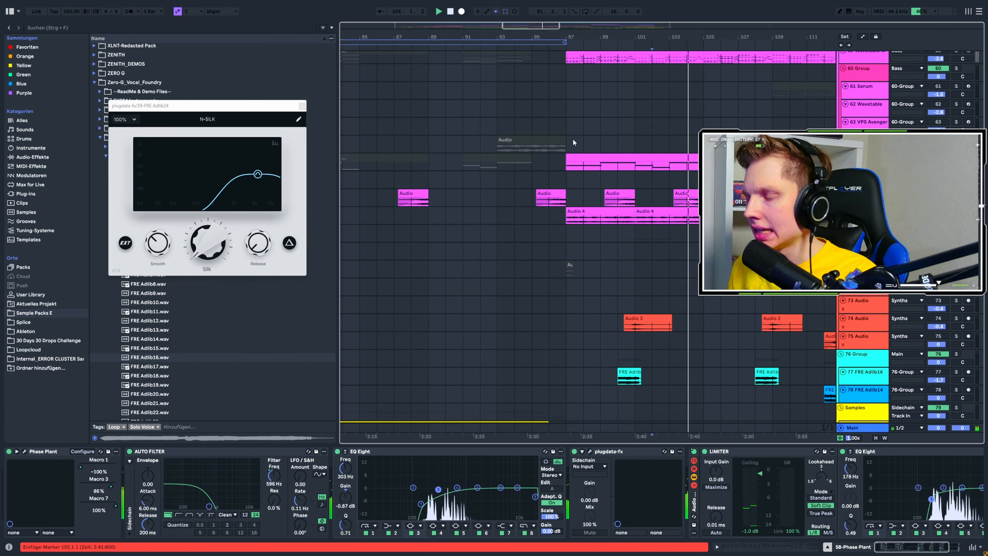
Select the 65-VPS Avenger track and audition it from bar 102.
left_click(865, 157)
key("space")
key("space")
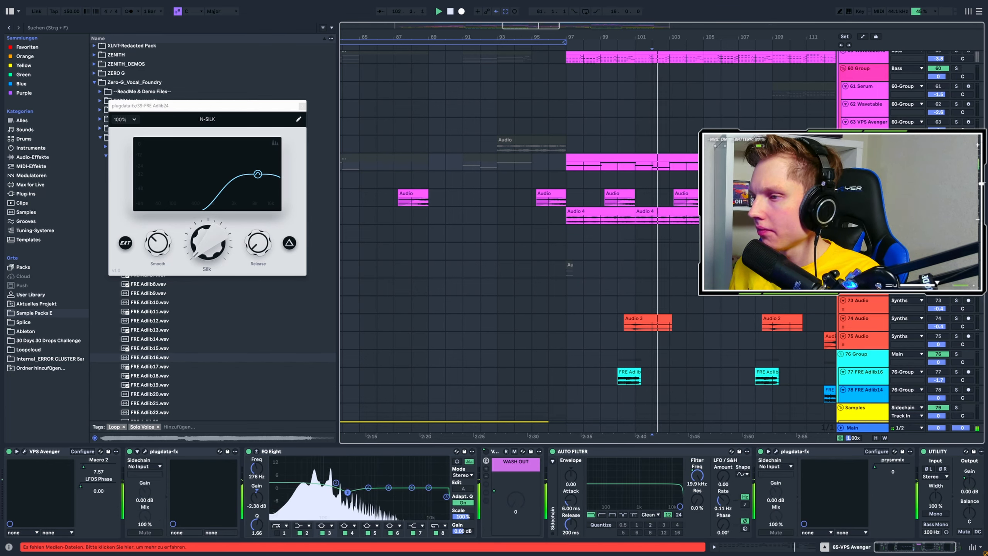
Audition the 67-Audio track from bar 102 and again from position 104.3.
left_click(865, 194)
key("space")
key("space")
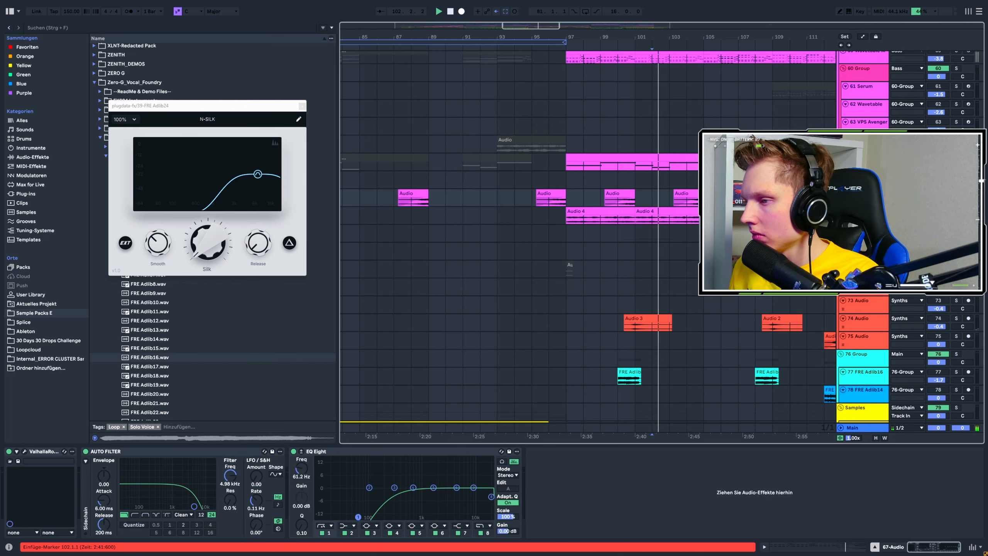
scroll(695, 205, "up", 2)
left_click(695, 205)
key("space")
key("space")
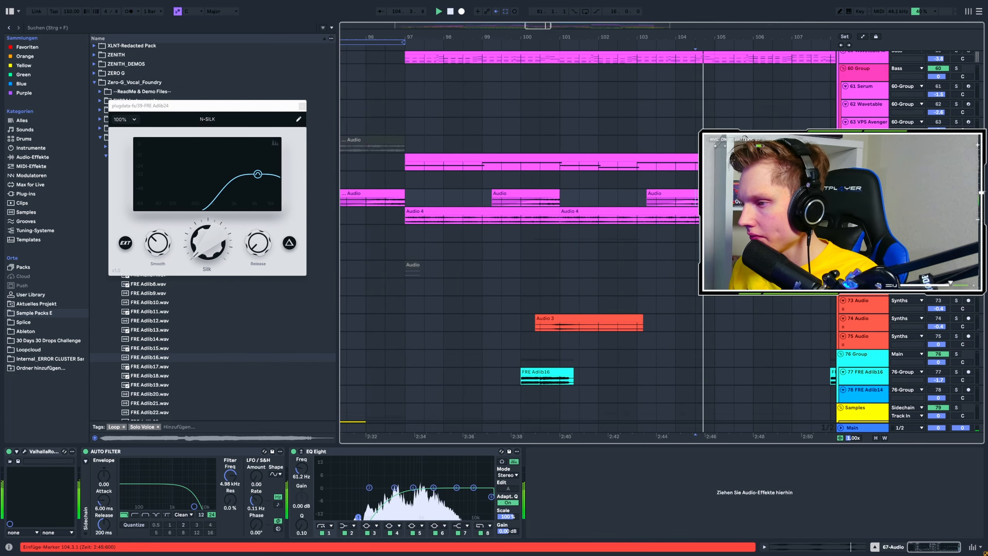
Inspect the 68-Audio track's effect chain during playback, from EQ Eight to Utility, and close the N-SILK window.
left_click(866, 211)
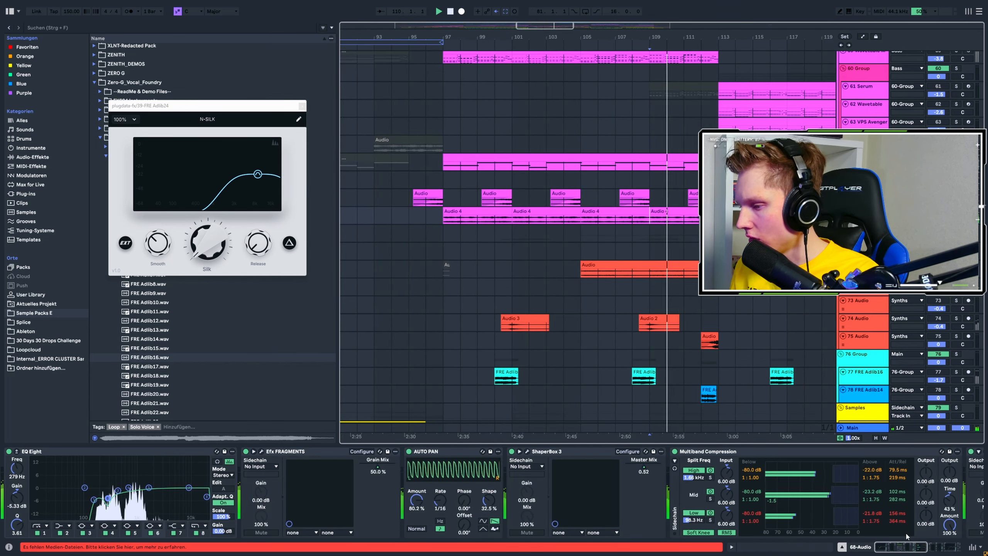
scroll(362, 489, "right", 5)
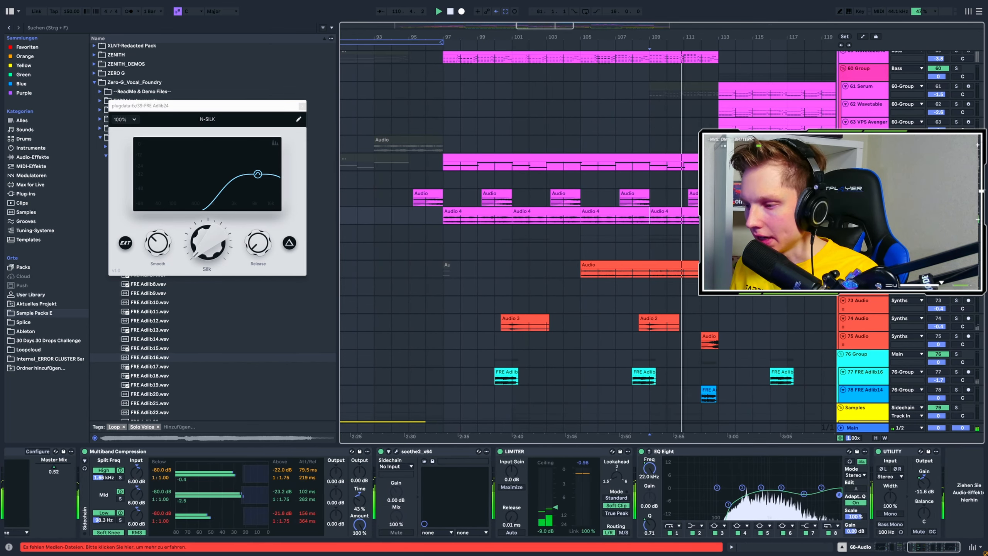
scroll(362, 488, "left", 5)
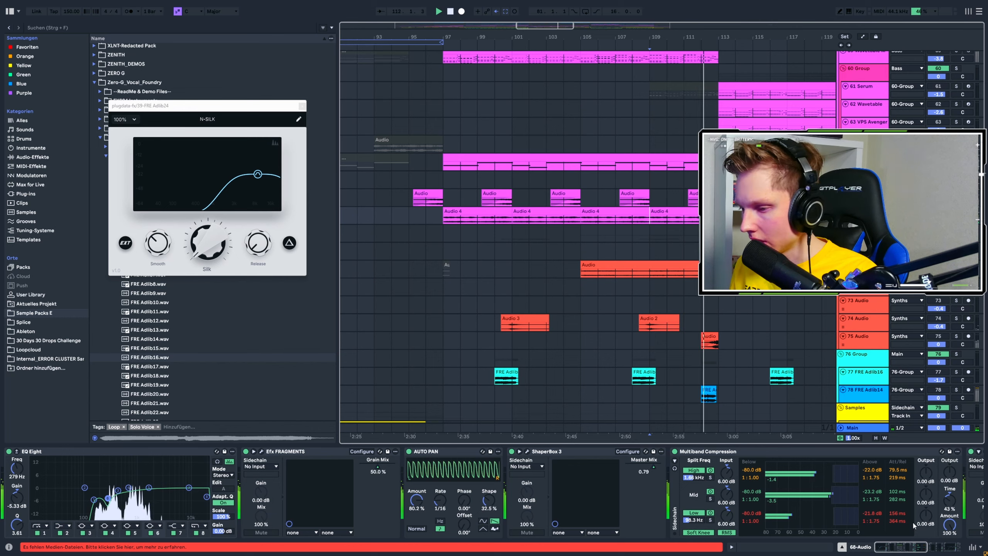
left_click_drag(913, 549, 947, 553)
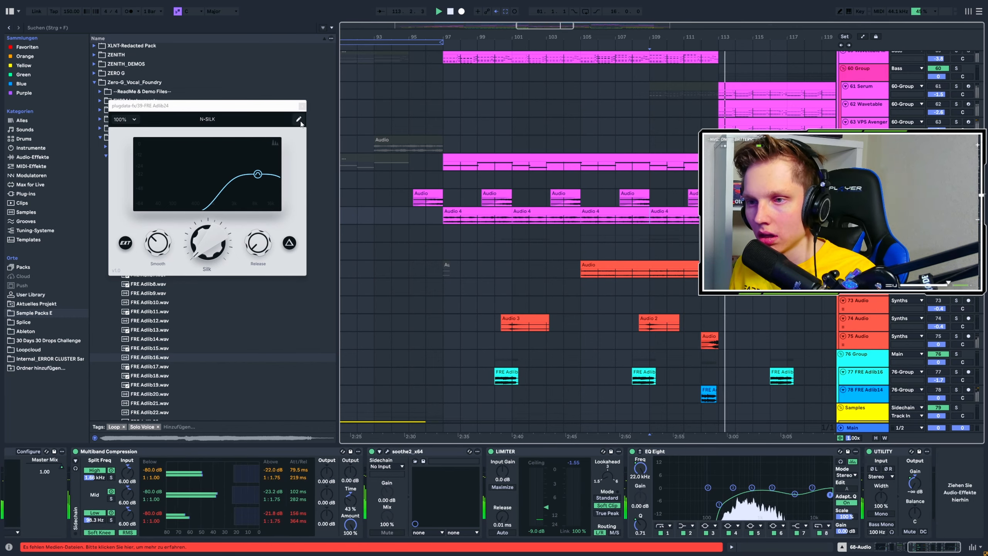
left_click(302, 106)
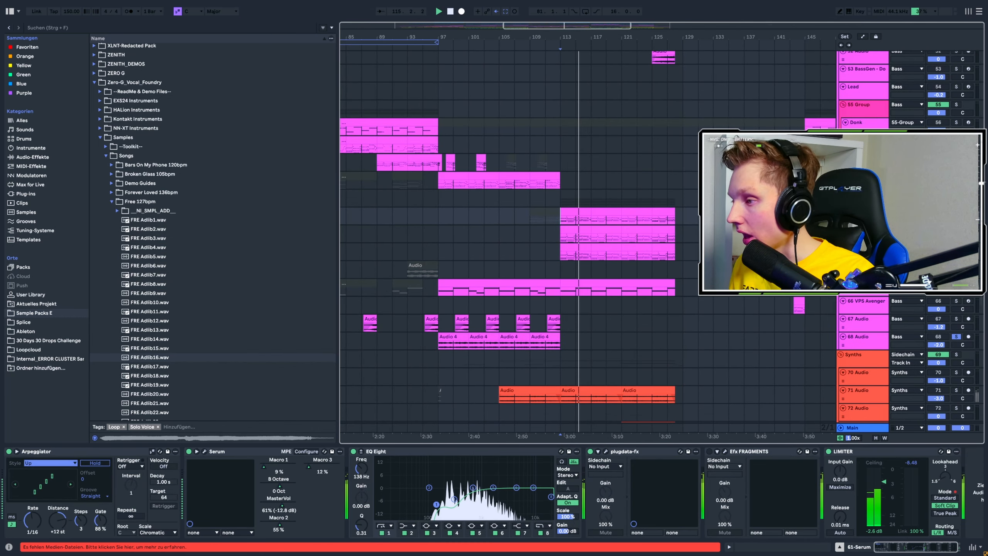
Compare the 60-Group's clips around bar 117 with its earlier section starting at bar 49.
left_click(560, 198)
scroll(575, 202, "down", 6)
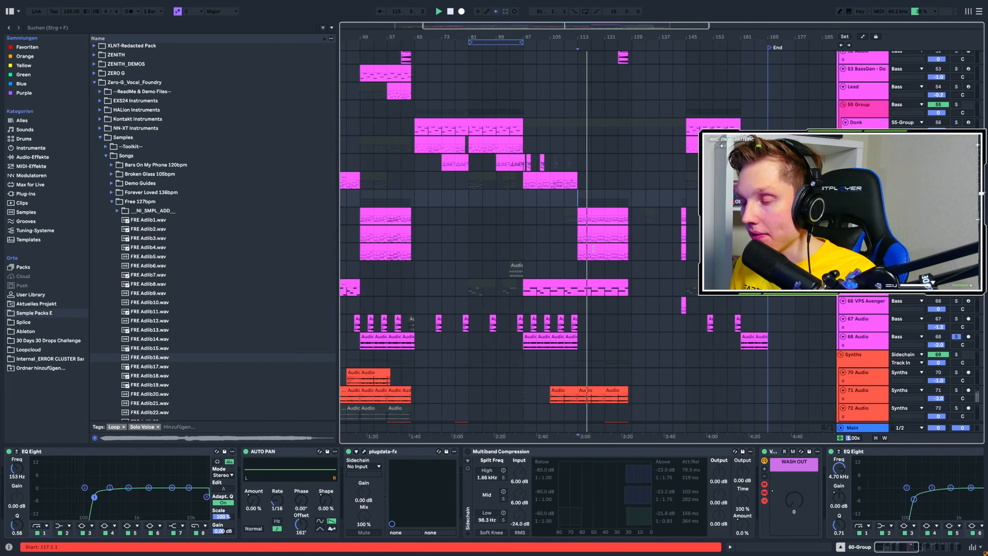
scroll(428, 234, "up", 8)
left_click(510, 220)
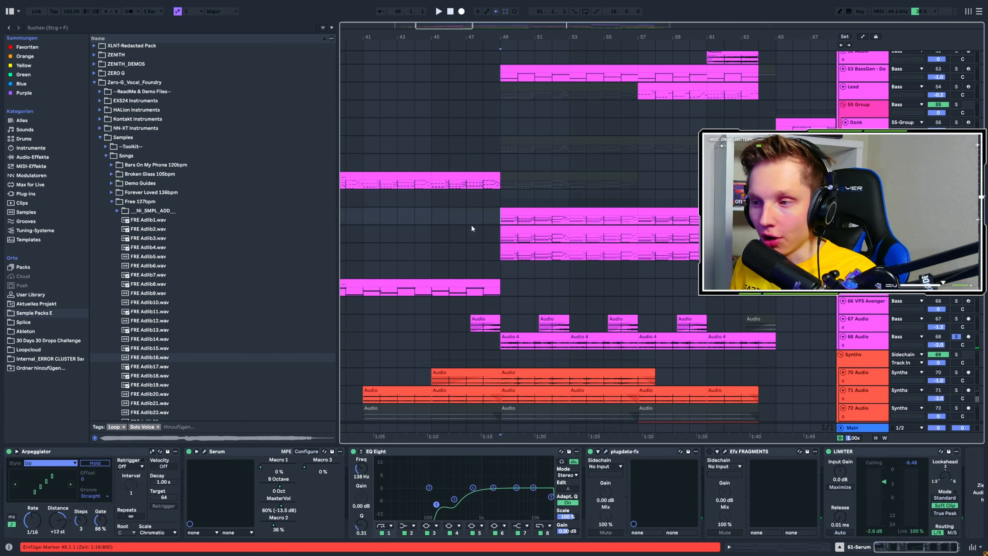
scroll(472, 231, "down", 3)
scroll(473, 228, "down", 5)
left_click(487, 201)
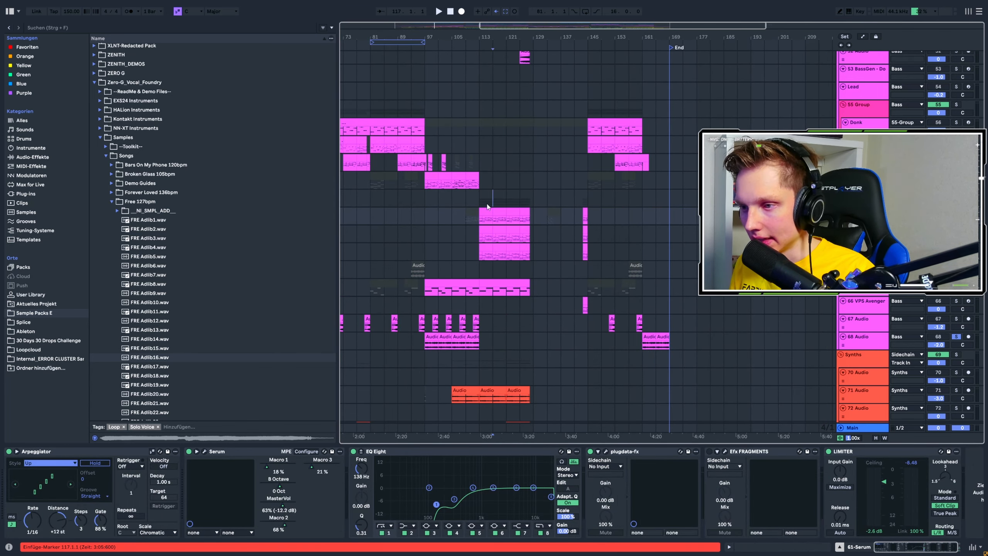
Play the 60-Group section from bar 113 and select its 61-Serum track to view the devices.
scroll(527, 219, "up", 4)
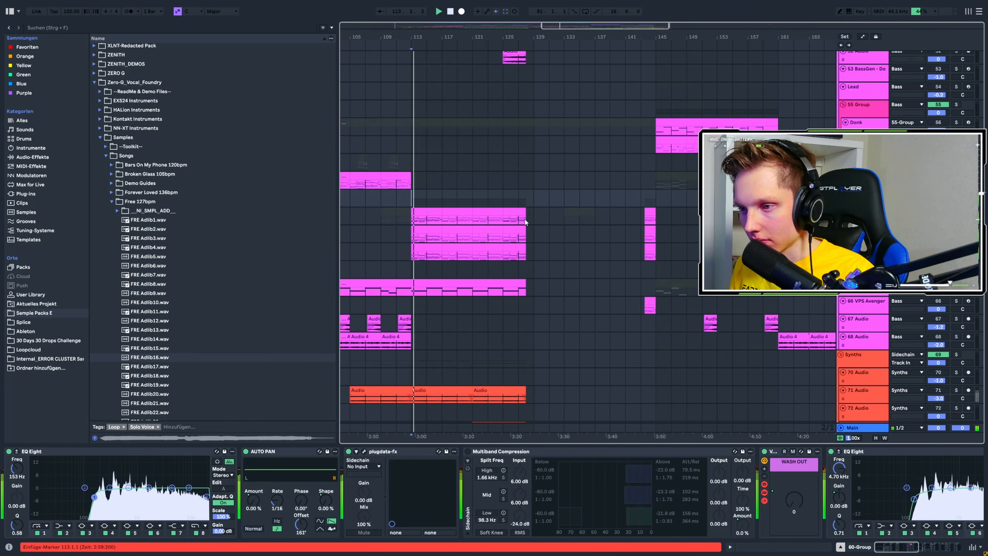
scroll(408, 227, "up", 4)
left_click(430, 218)
key("space")
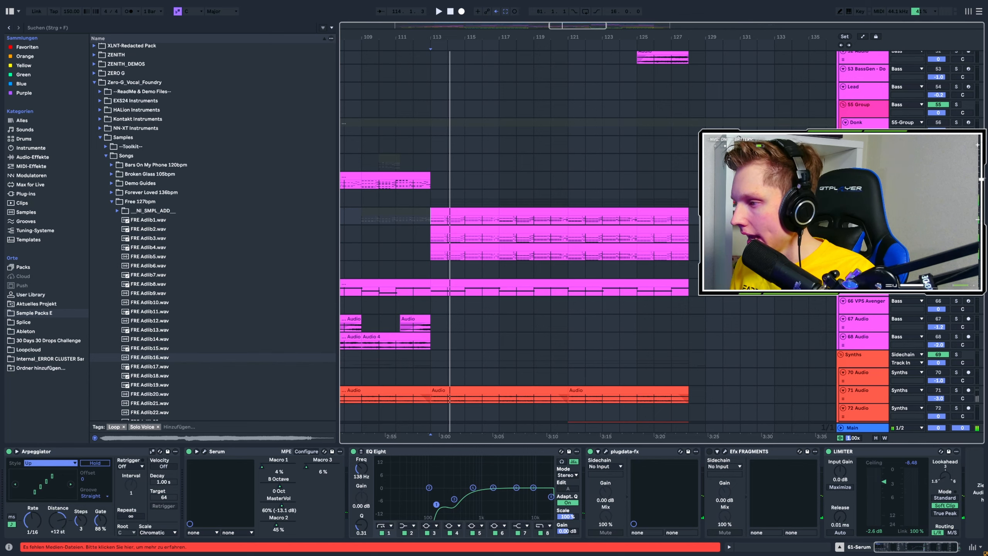
Inspect the 61-Serum track's Serum synth during playback, viewing its oscillator, effects and matrix pages, and close its window.
key("space")
left_click(204, 451)
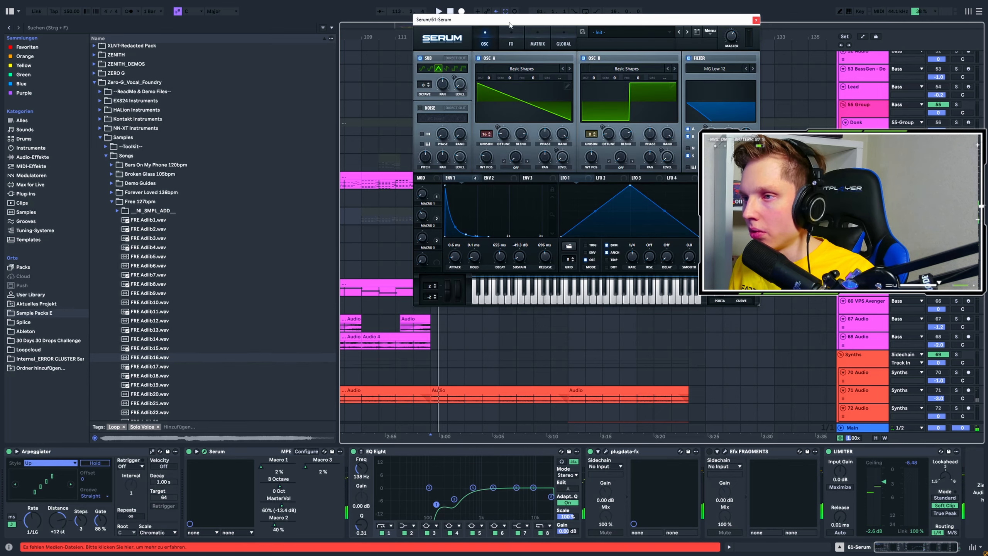
left_click_drag(510, 24, 385, 113)
left_click(391, 127)
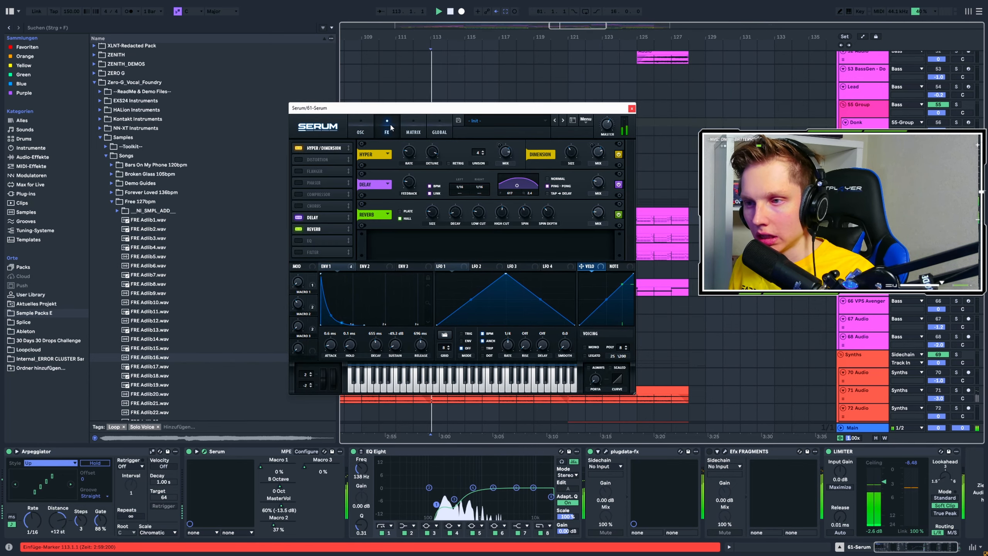
left_click(411, 129)
left_click(360, 128)
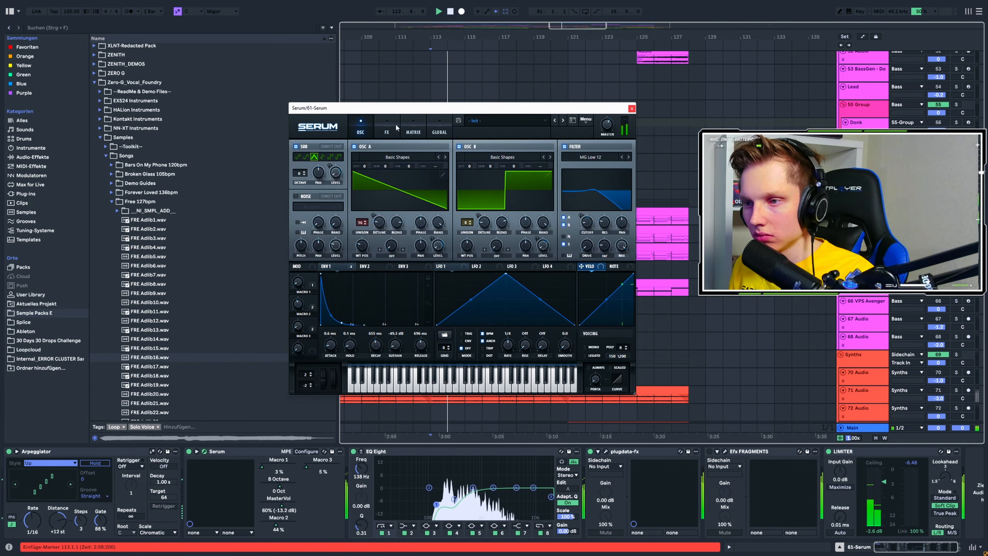
left_click(631, 109)
Select the 62-Wavetable Melodic Synth track and audition it from bar 113 with its devices in view.
key("space")
key("Down")
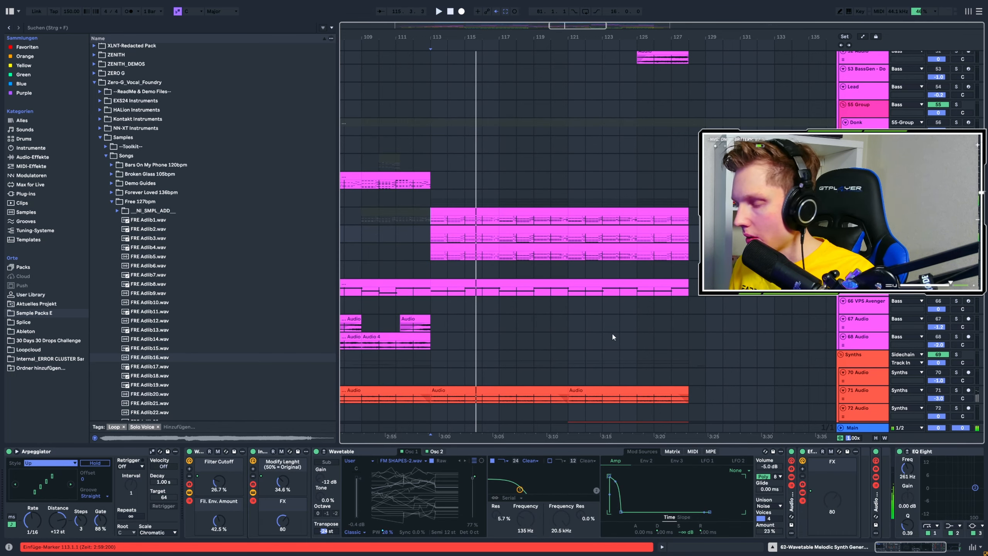
key("space")
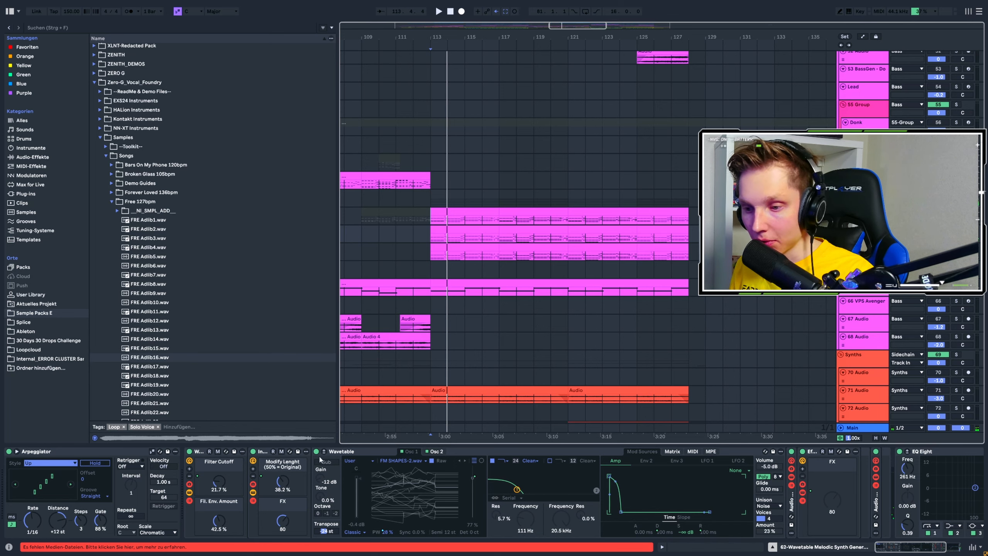
key("space")
key("space")
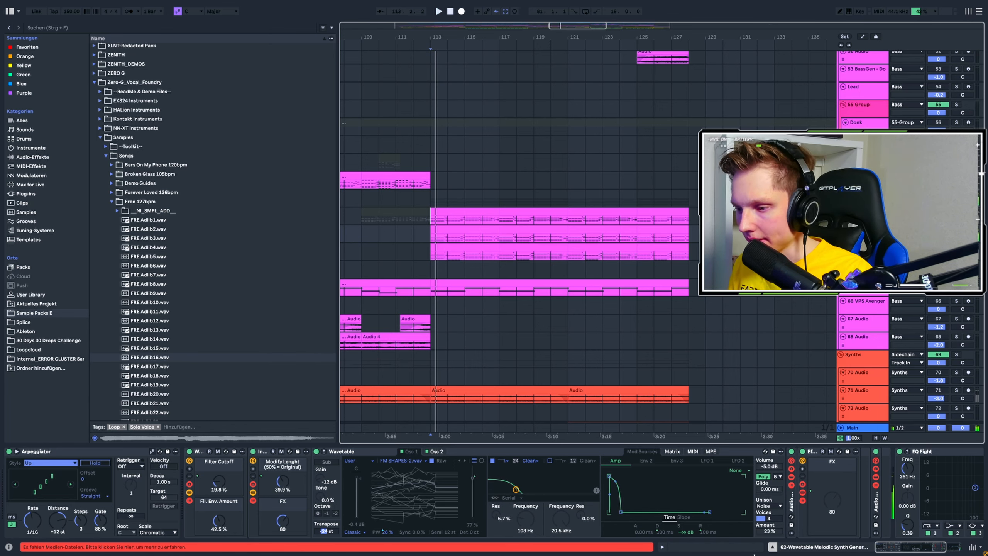
Show the 63-VPS Avenger track's devices, inspect the VPS Avenger synth and close its window.
left_click_drag(883, 548, 891, 547)
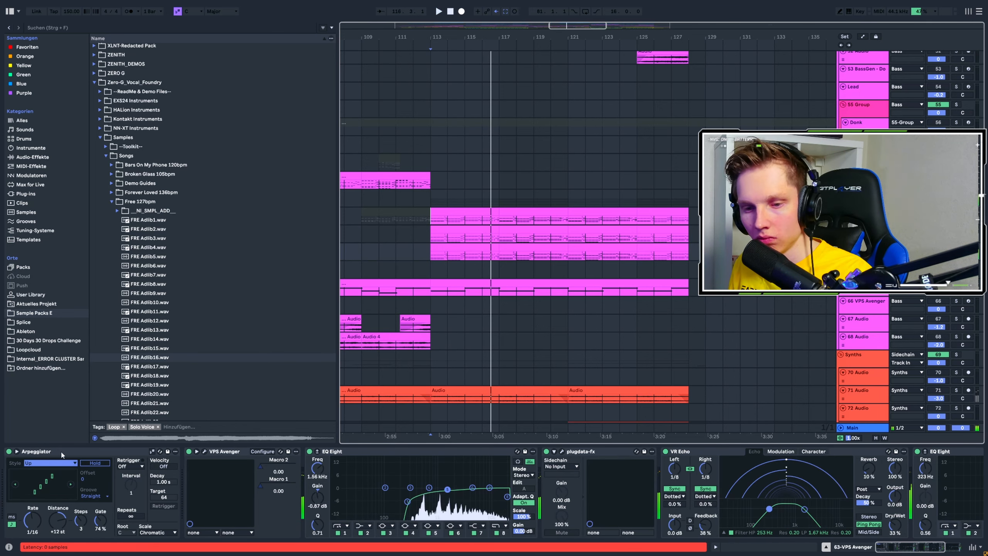
left_click(205, 451)
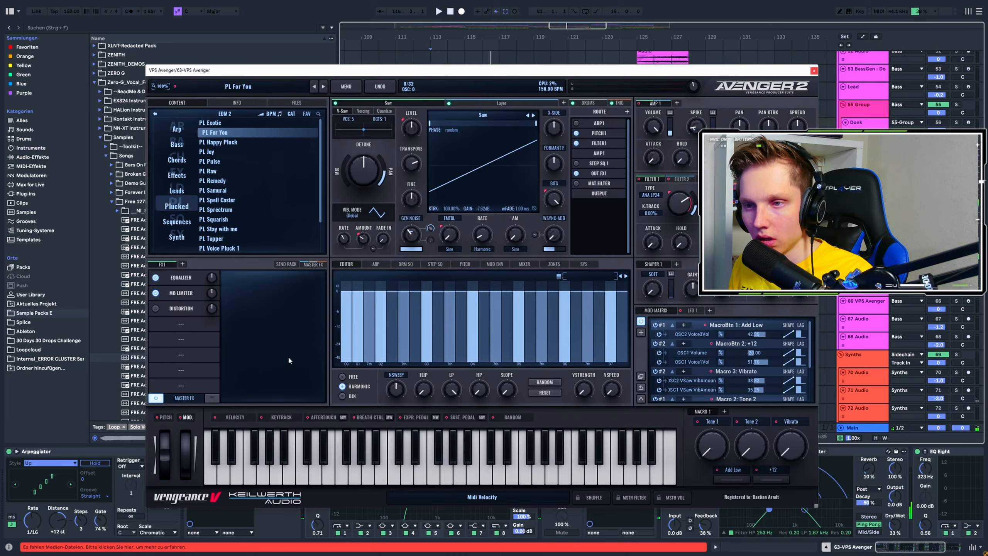
key("space")
left_click(813, 71)
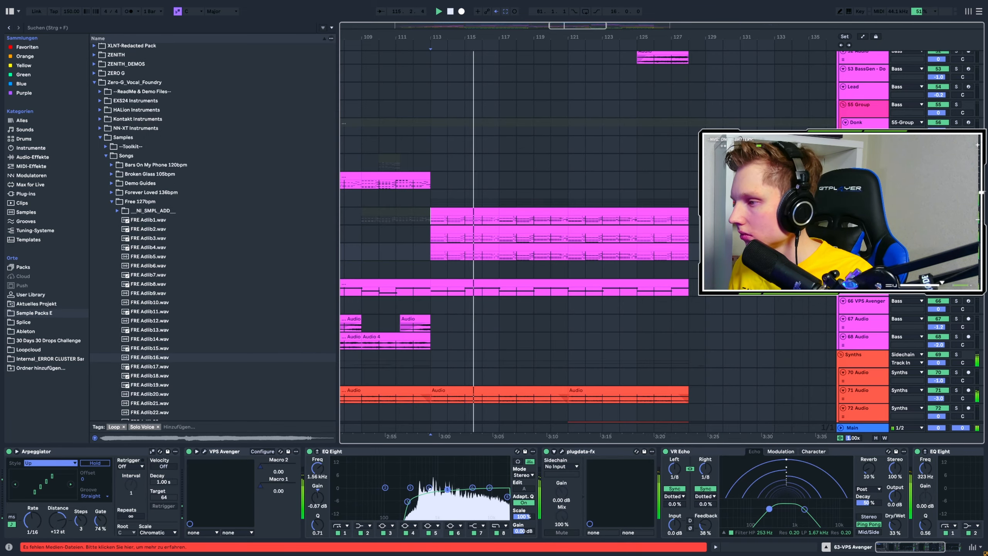
Compare the device chains of the 60-Group's individual synth tracks and of the group itself with playback stopped.
left_click(864, 194)
key("space")
left_click(864, 230)
left_click(864, 248)
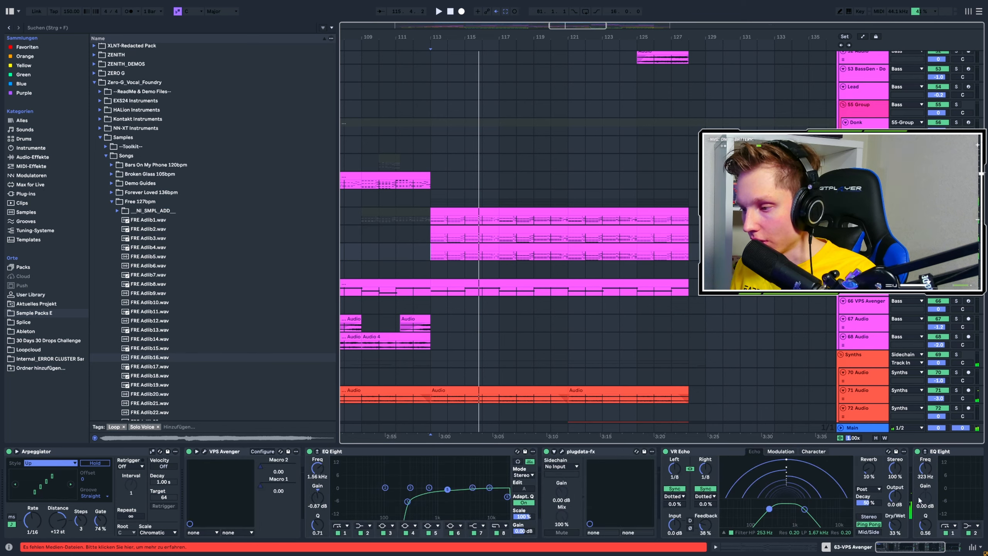
left_click_drag(945, 548, 953, 549)
left_click(864, 230)
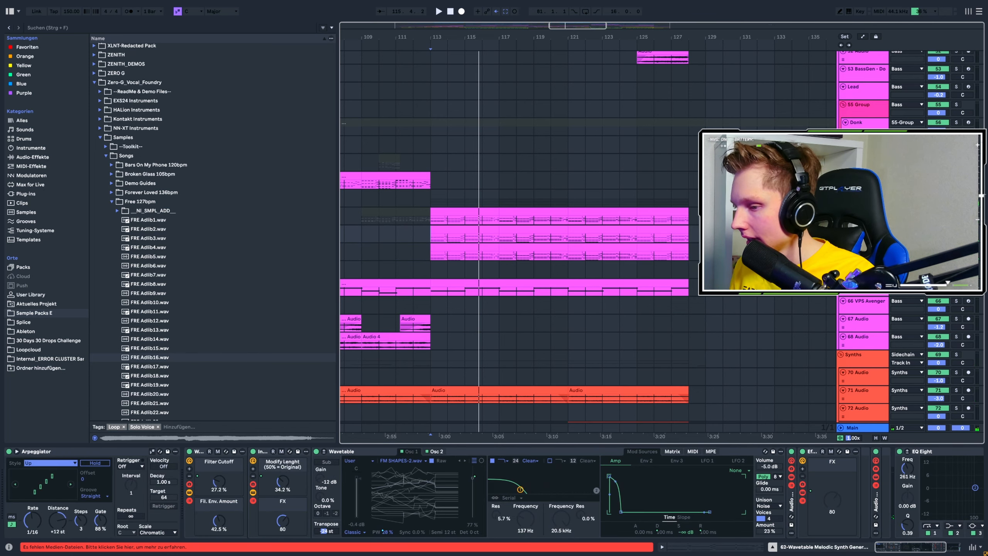
left_click(864, 213)
left_click(864, 195)
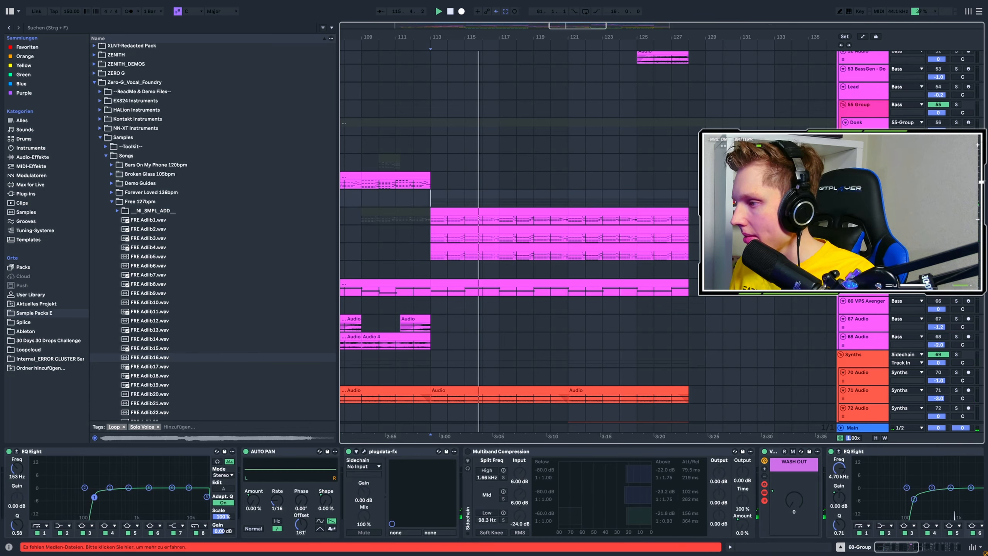
Play the 60-Group from bar 125 and look through the synth, vocal and sample clips on the tracks below.
left_click(638, 221)
key("space")
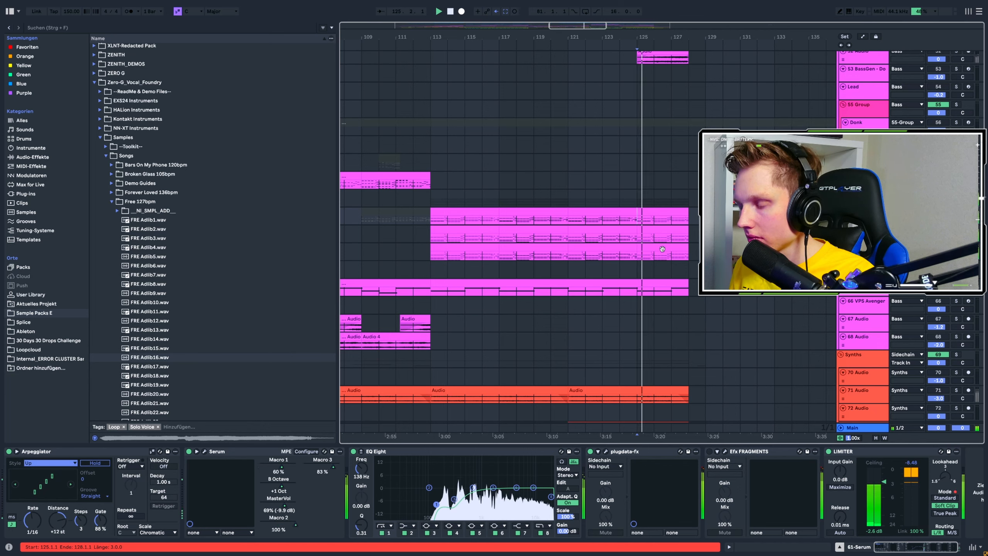
scroll(660, 247, "down", 4)
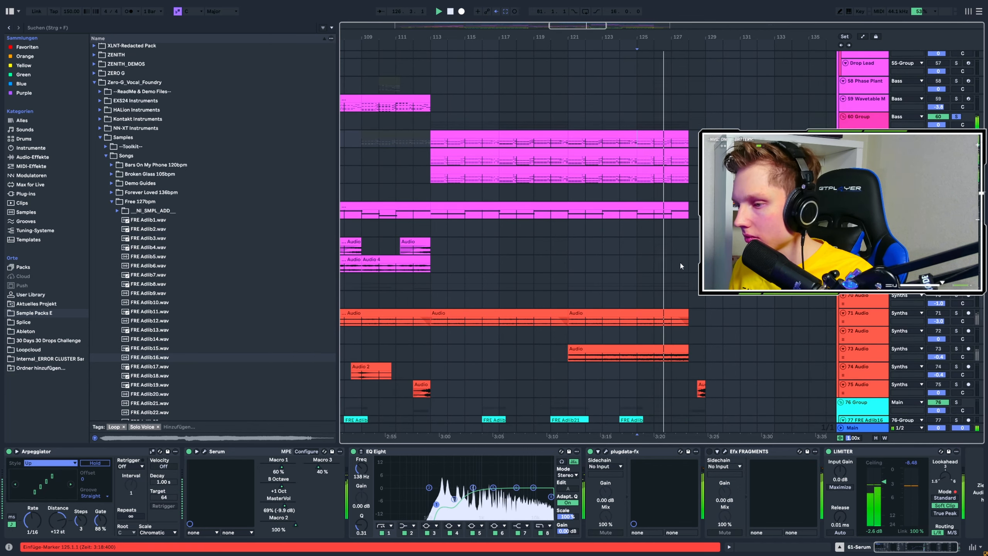
scroll(679, 261, "down", 17)
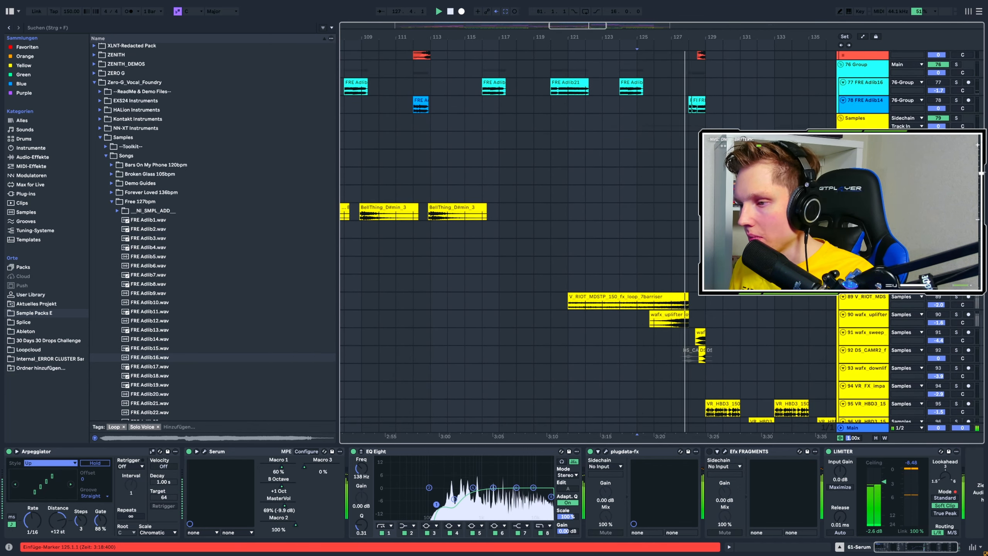
scroll(691, 271, "down", 4)
scroll(692, 263, "up", 9)
scroll(692, 261, "up", 3)
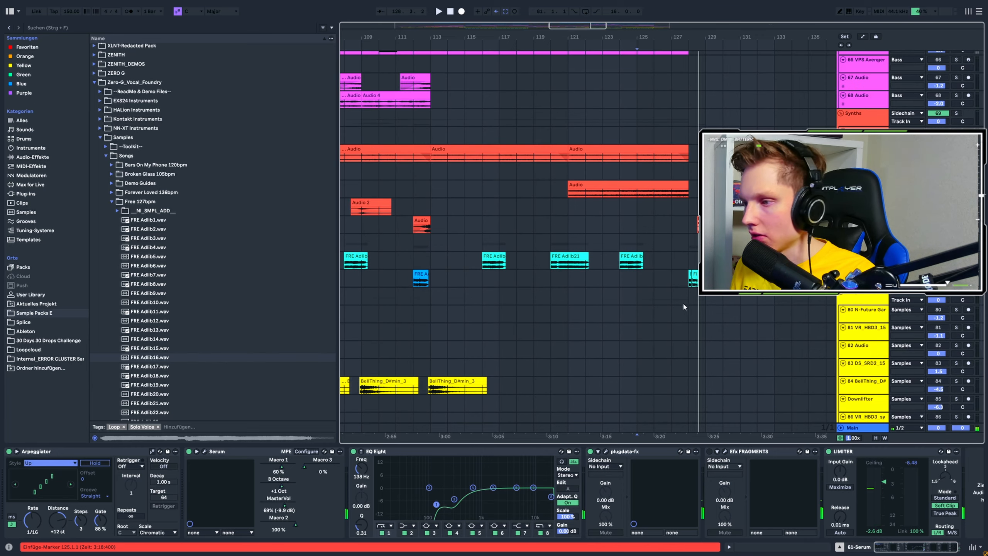
Audition the 78-FRE Adlib14 vocal from bar 128 and the 77-FRE Adlib16 vocal from bars 116 and 120.
left_click(691, 281)
key("space")
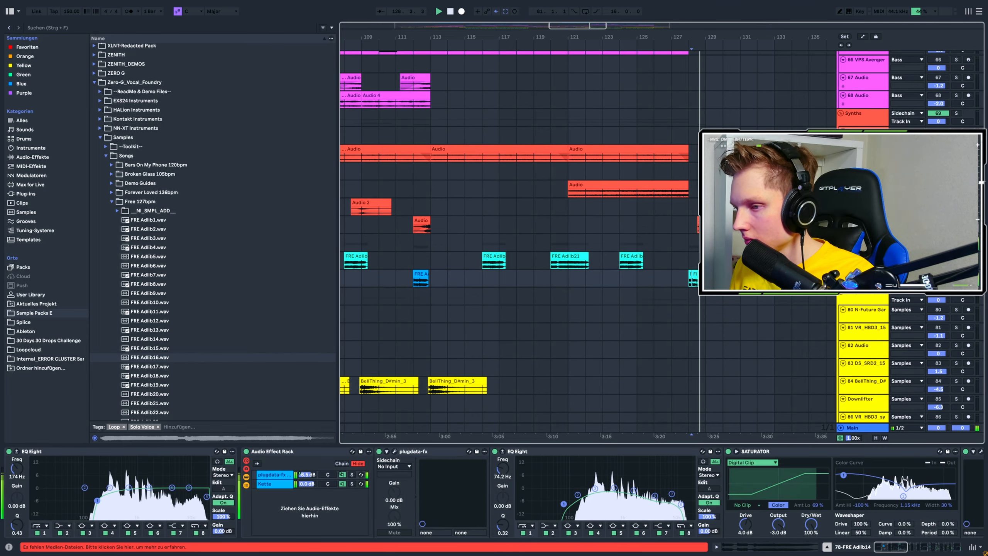
left_click(484, 259)
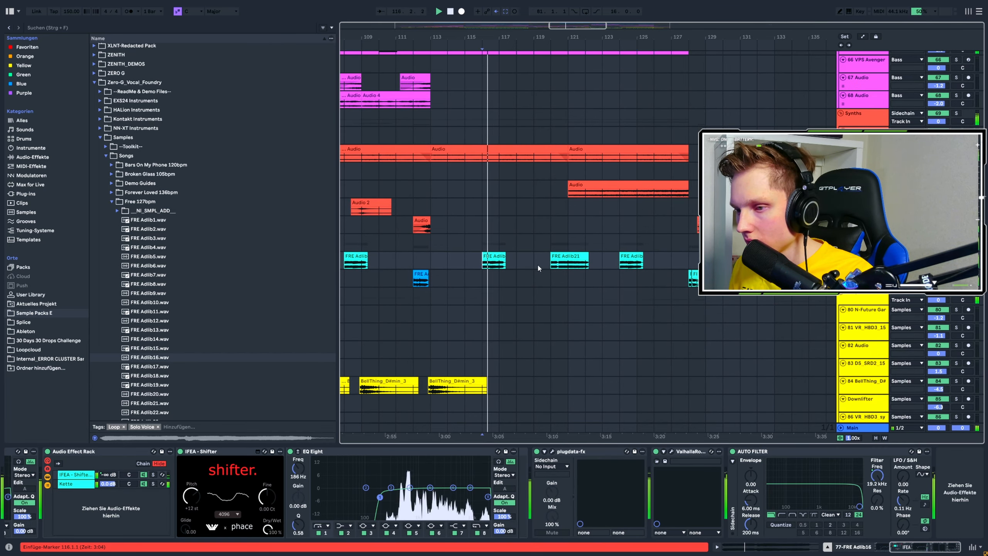
left_click(550, 263)
Examine the drum, cymbal and bass clips in the section starting at bar 129.
scroll(618, 275, "up", 7)
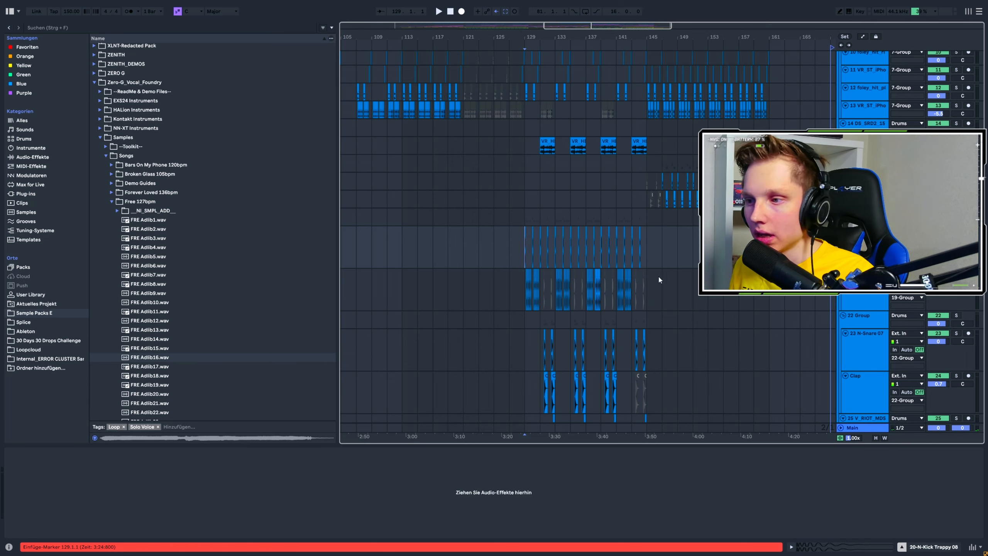
scroll(609, 269, "up", 3)
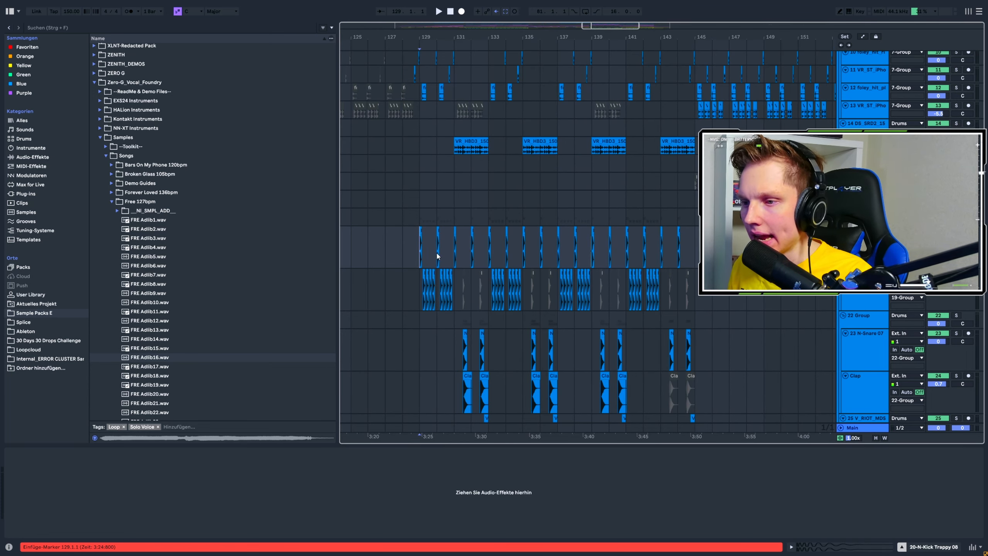
scroll(437, 255, "up", 2)
scroll(440, 262, "down", 4)
scroll(424, 282, "down", 1)
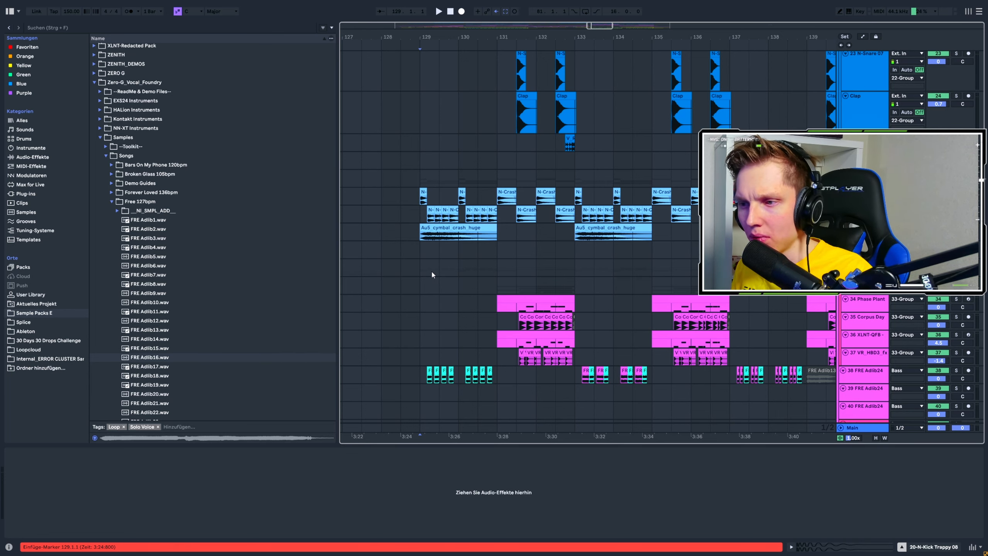
scroll(433, 275, "up", 4)
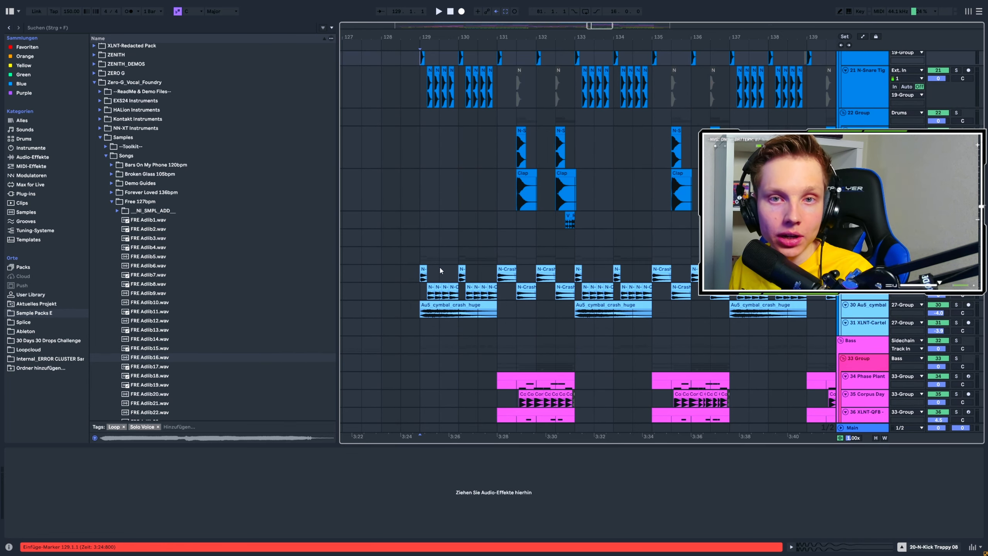
scroll(440, 270, "up", 8)
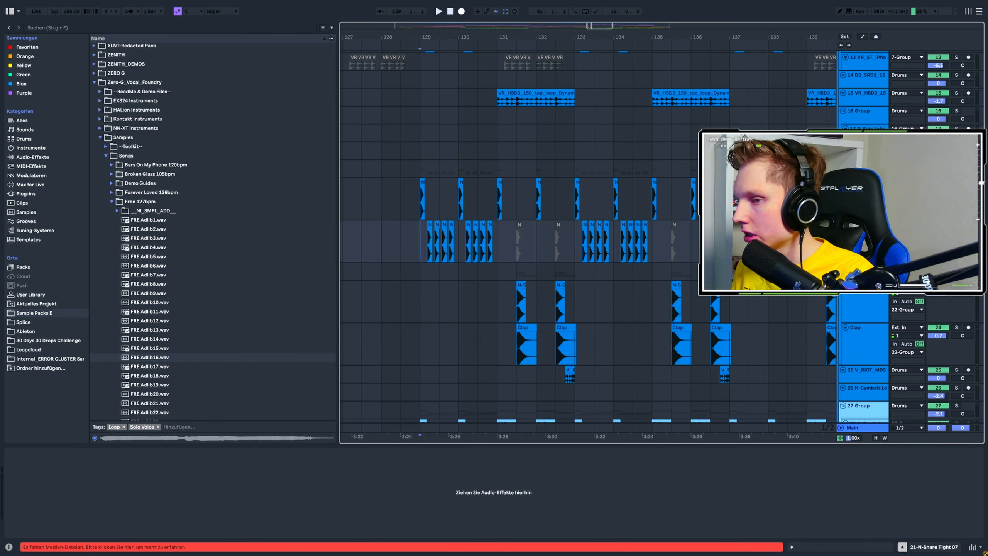
Audition the 19-Group's kick and snare pattern and select its clips across bars 129 to 133.
key("space")
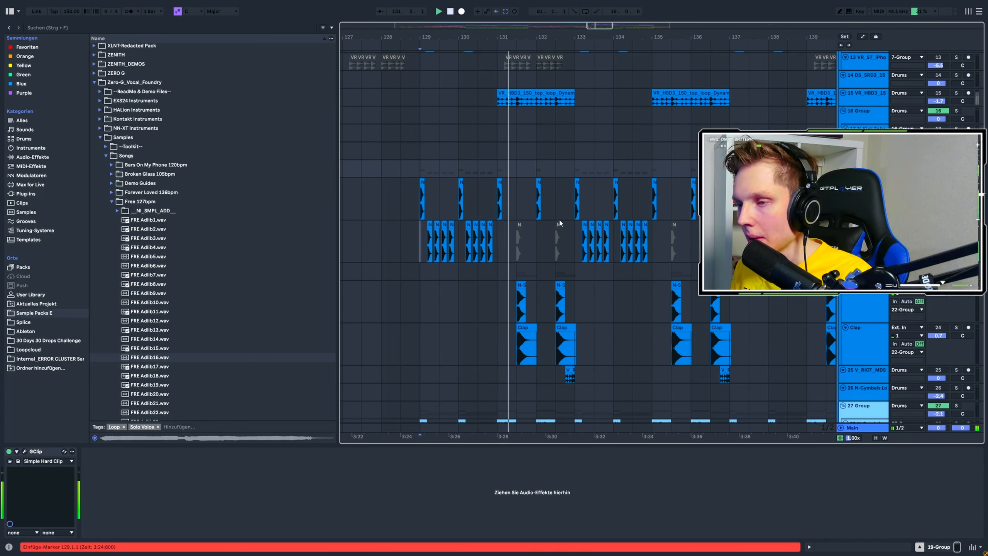
left_click_drag(480, 217, 482, 252)
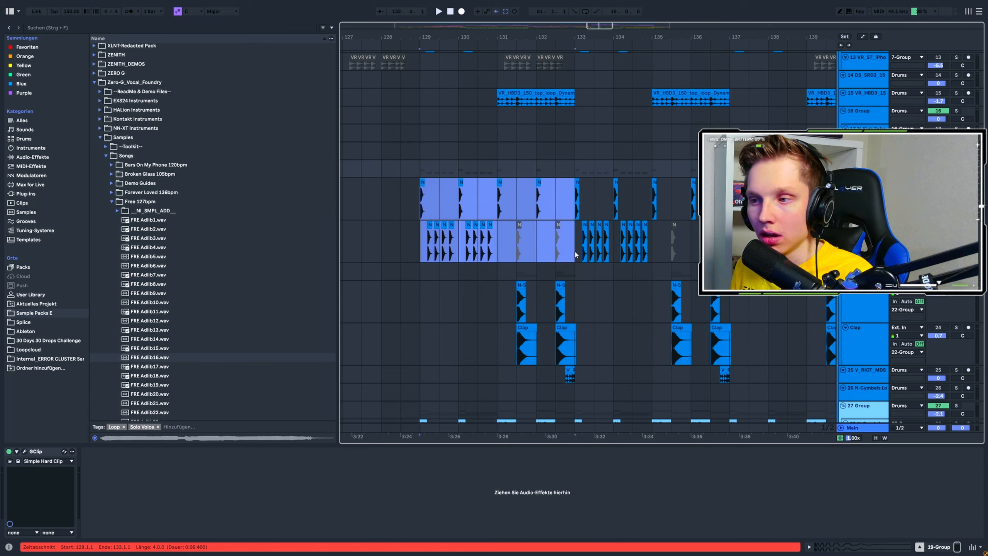
key("space")
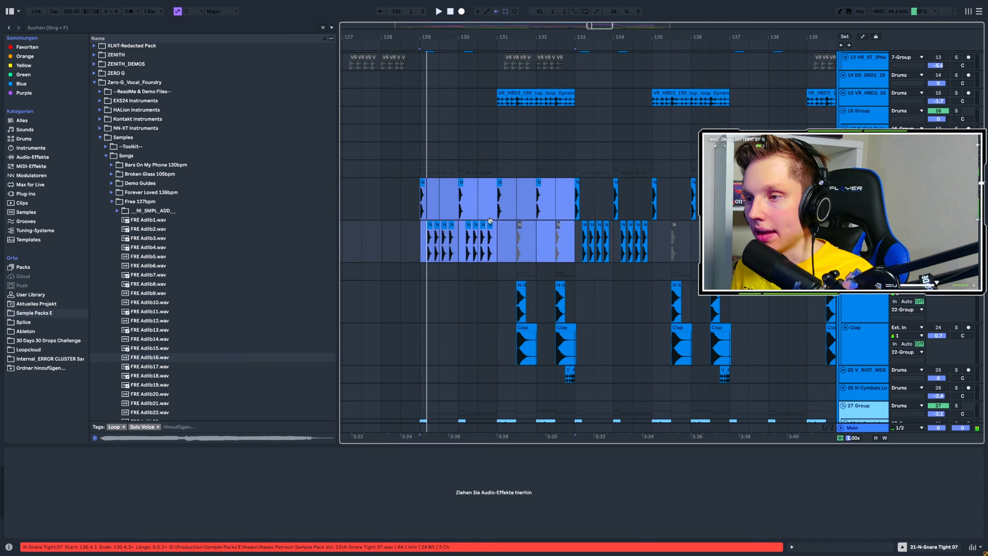
left_click(496, 204)
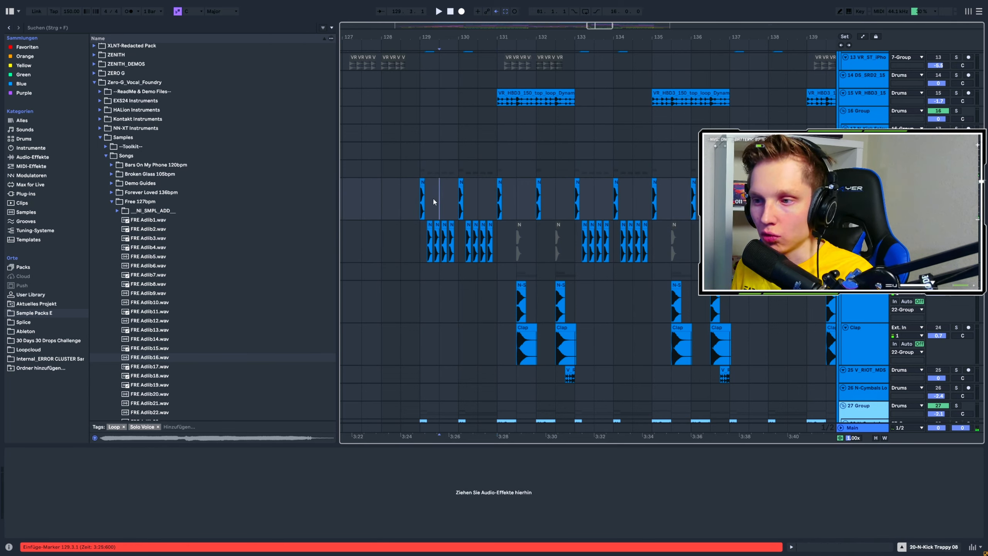
left_click_drag(420, 201, 573, 237)
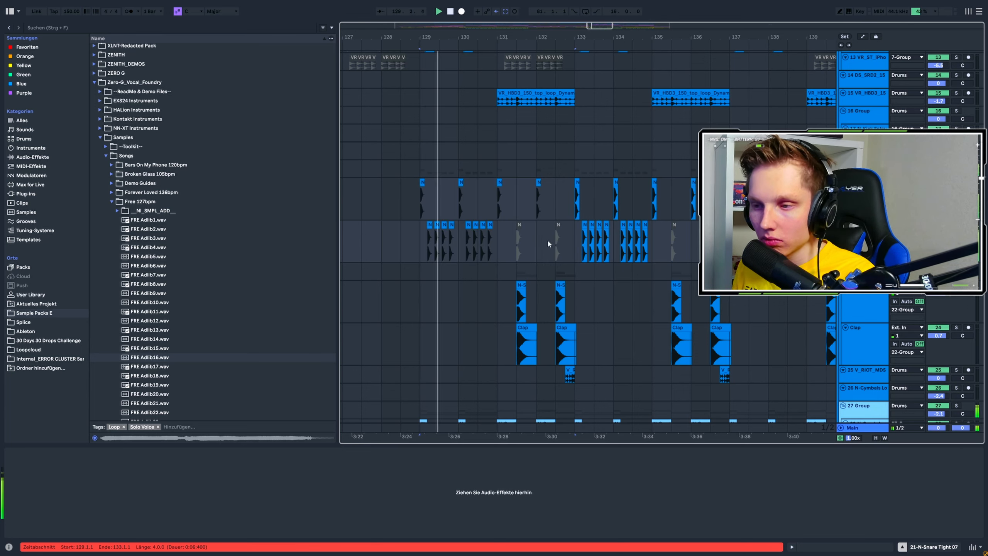
Play from bar 131 on the Clap track while reviewing the crash and bass clips below, and stop playback.
scroll(547, 241, "down", 5)
scroll(548, 247, "down", 4)
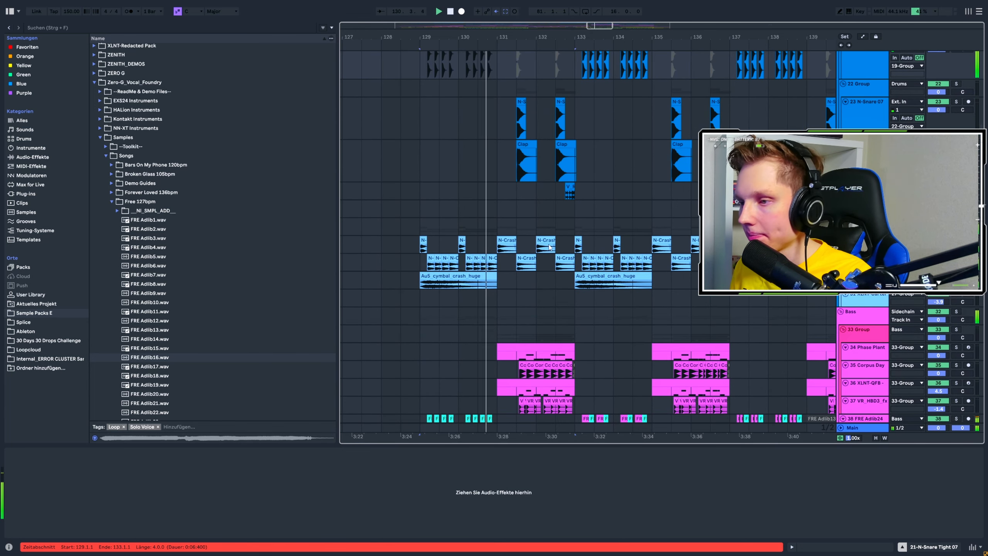
left_click(499, 168)
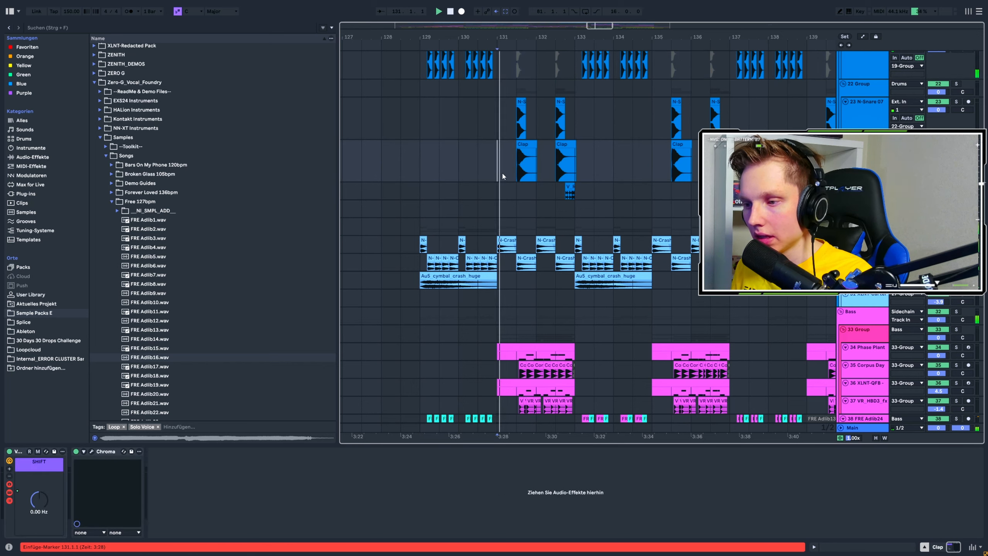
scroll(506, 186, "down", 4)
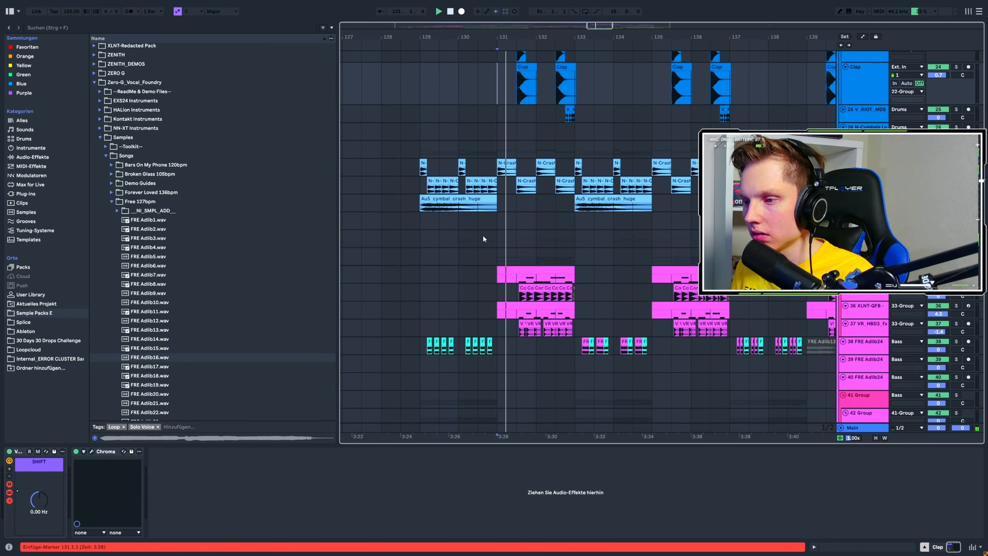
scroll(484, 233, "down", 2)
scroll(543, 245, "down", 6)
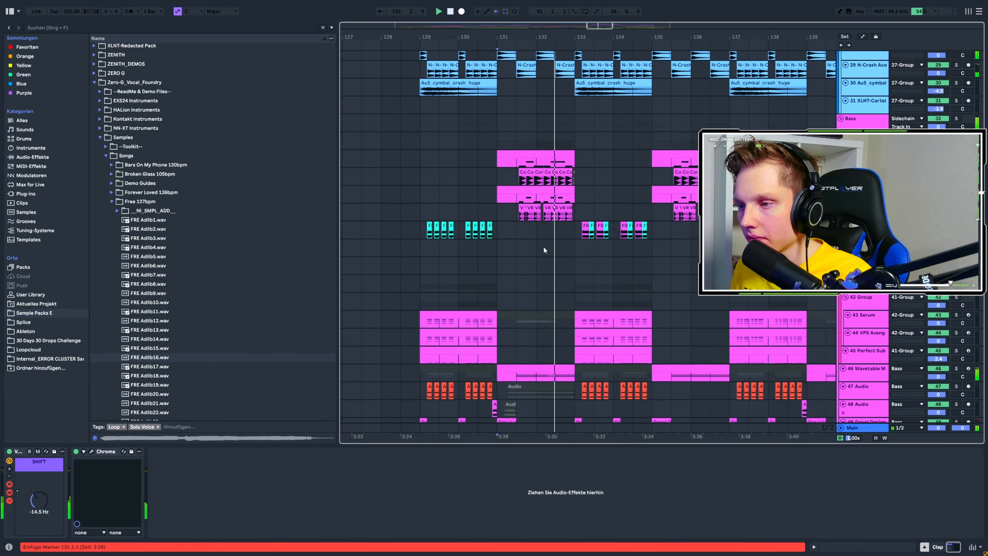
key("space")
Play the 34-Phase Plant track from position 131.3 and select the Audio Effect Rack in its device chain.
scroll(566, 249, "up", 7)
scroll(566, 251, "up", 3)
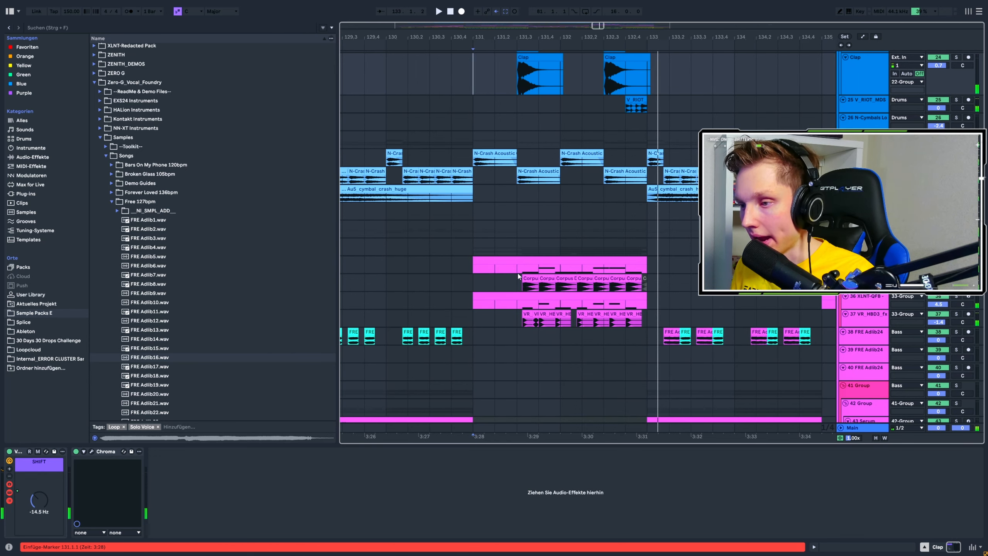
left_click(516, 267)
key("space")
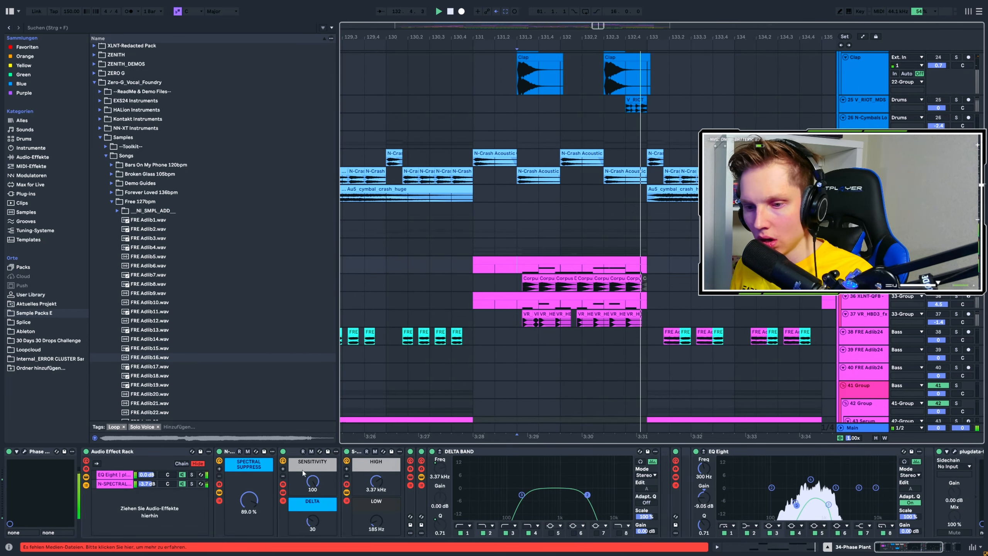
left_click(97, 450)
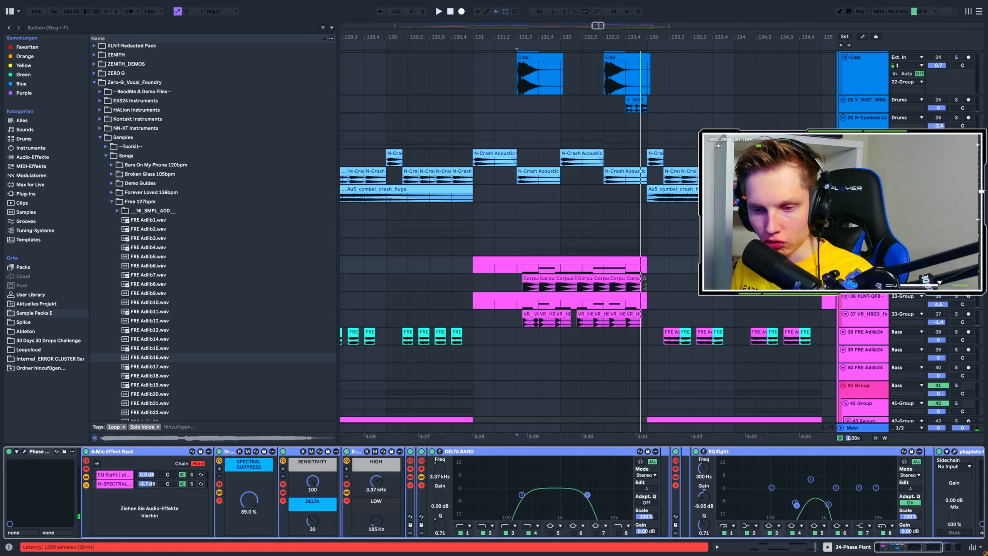
Compare the 34-Phase Plant sound with its effect devices bypassed and reactivated, and view the rest of its device chain.
key("0")
left_click(8, 452)
key("space")
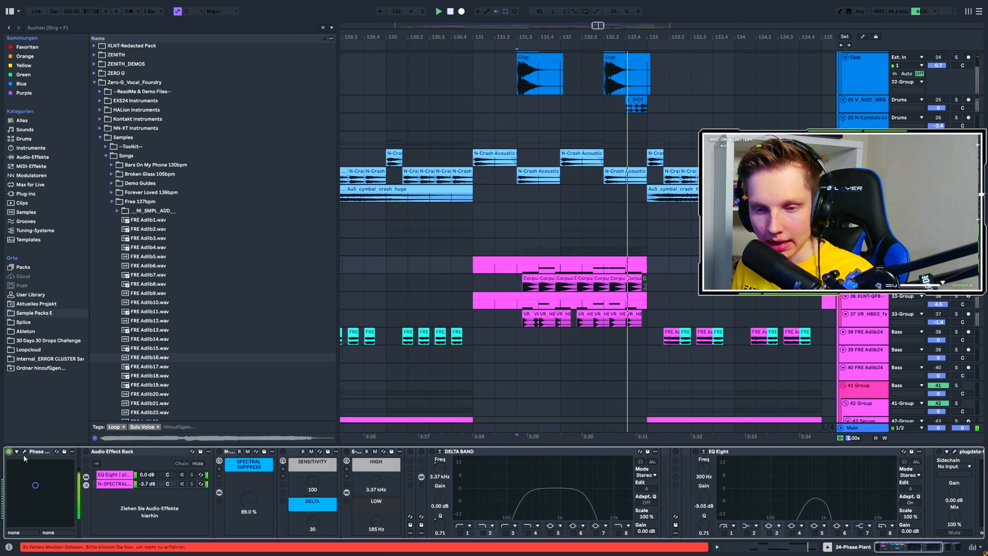
left_click(138, 453, "shift")
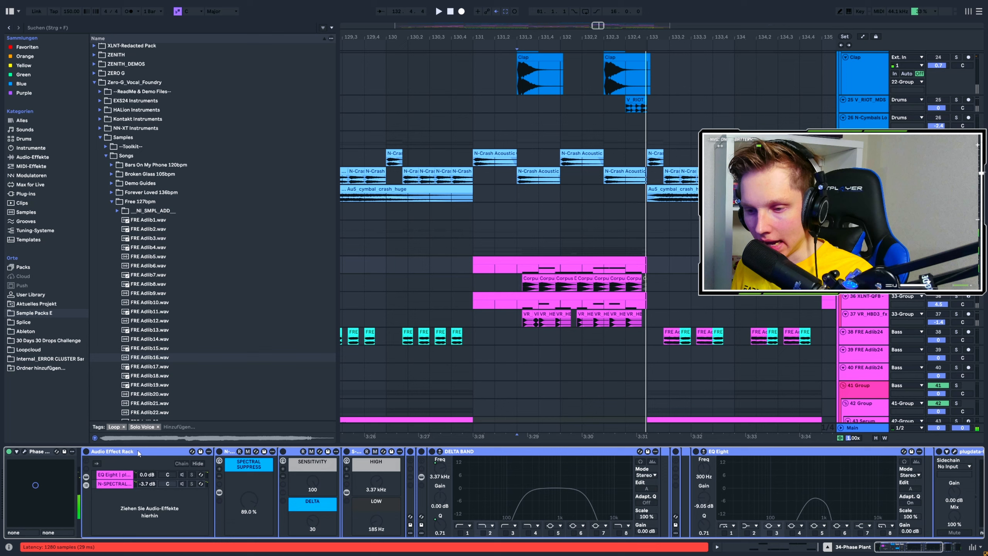
left_click(86, 451)
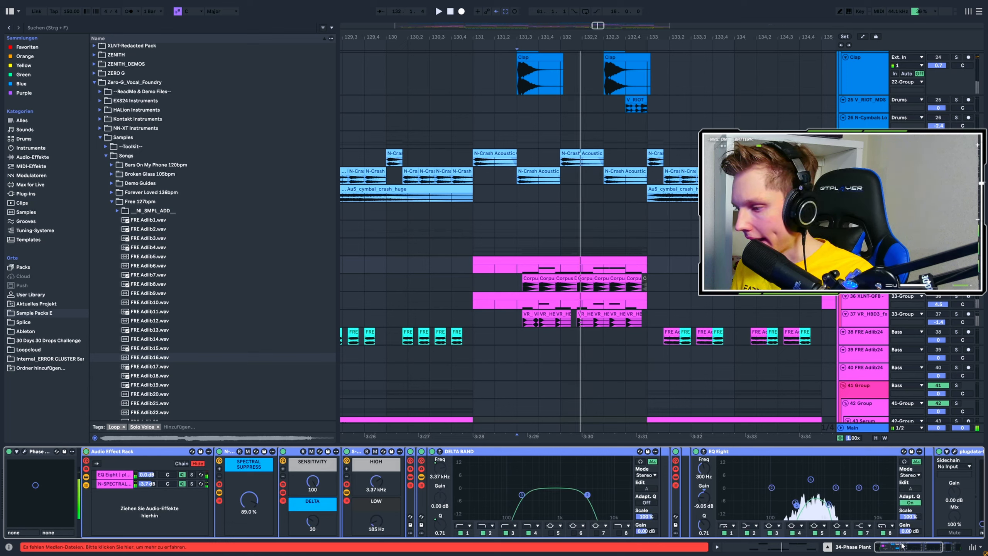
left_click_drag(902, 546, 922, 550)
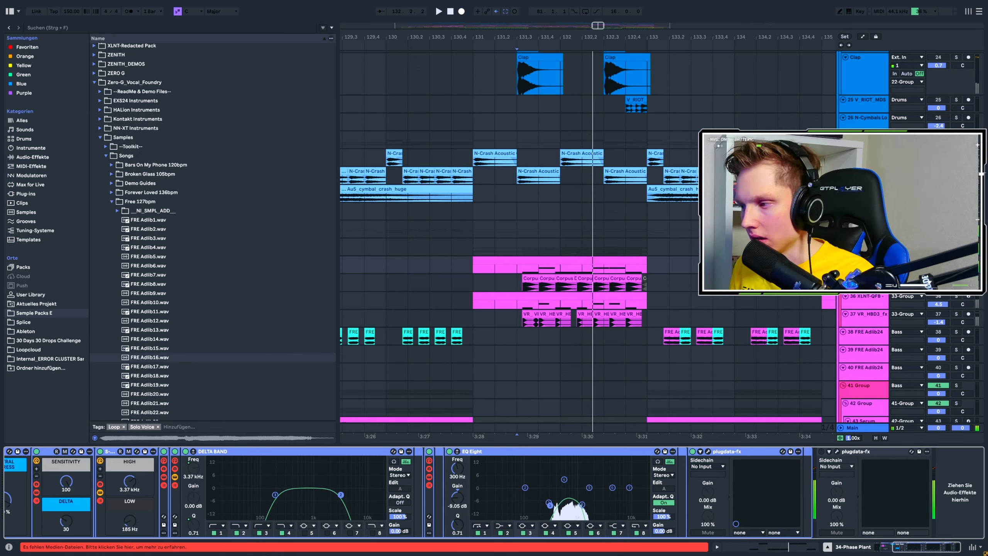
Play the 35-Corpus Day track from position 131.3 and examine its clips and device chain.
left_click(521, 287)
key("space")
key("space")
scroll(523, 289, "up", 8)
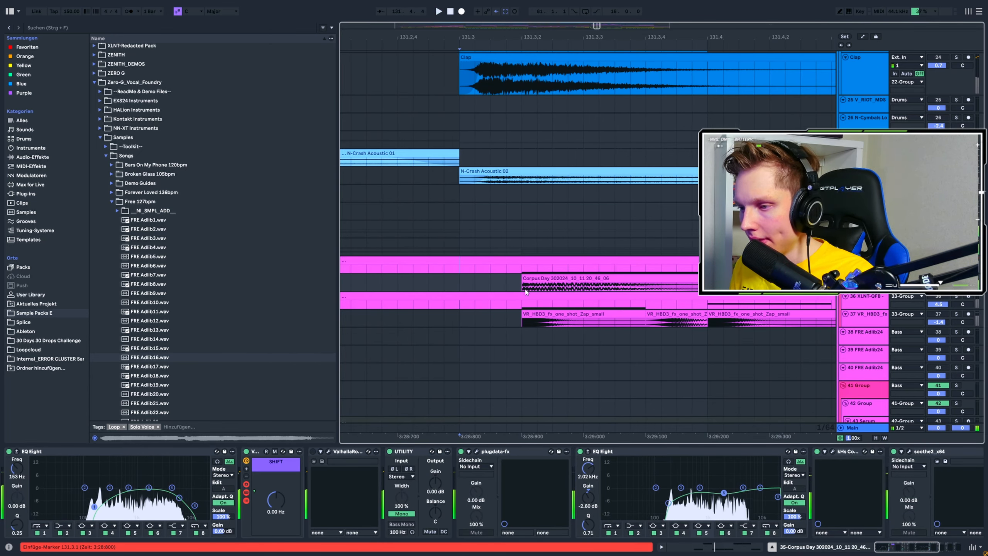
key("space")
key("space")
scroll(531, 287, "down", 6)
scroll(540, 280, "up", 6)
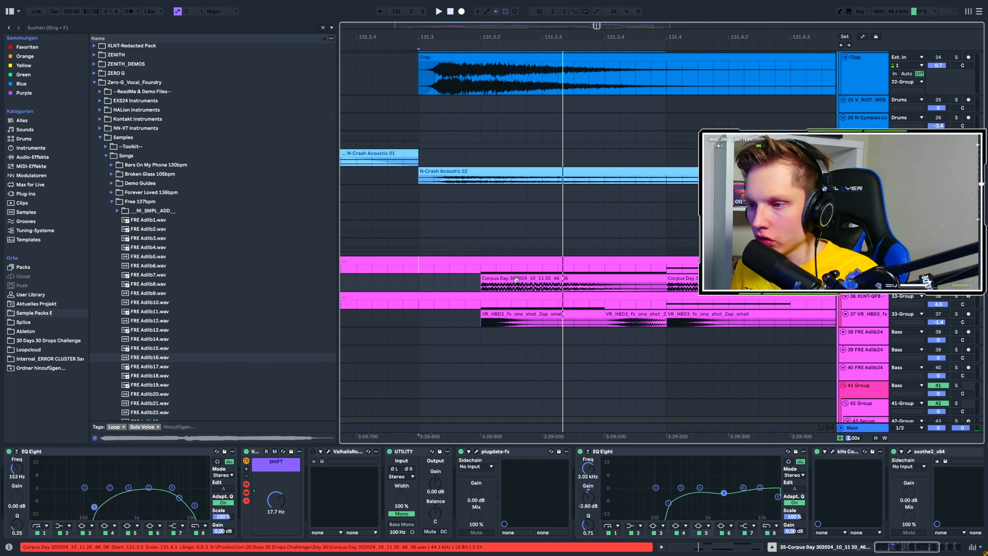
scroll(516, 280, "down", 8)
key("space")
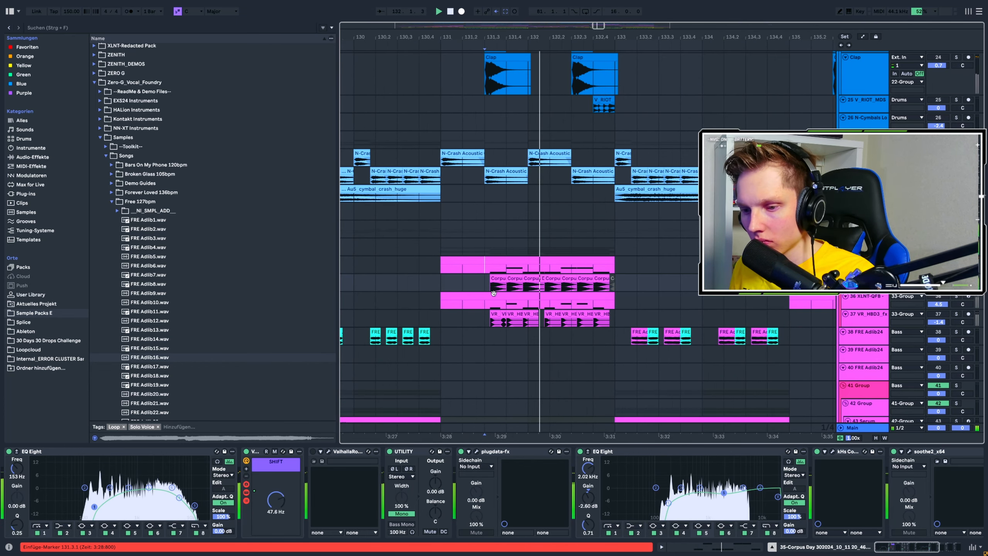
Inspect the N-Spec Gate and N-Prysm plug-ins on the Corpus Day track side by side, and close both windows.
left_click(476, 451)
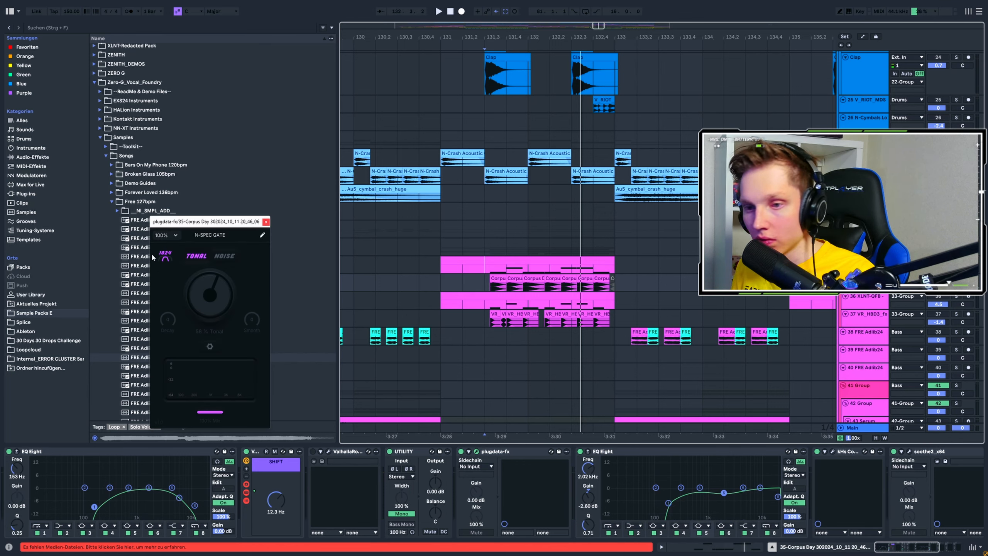
left_click(927, 546)
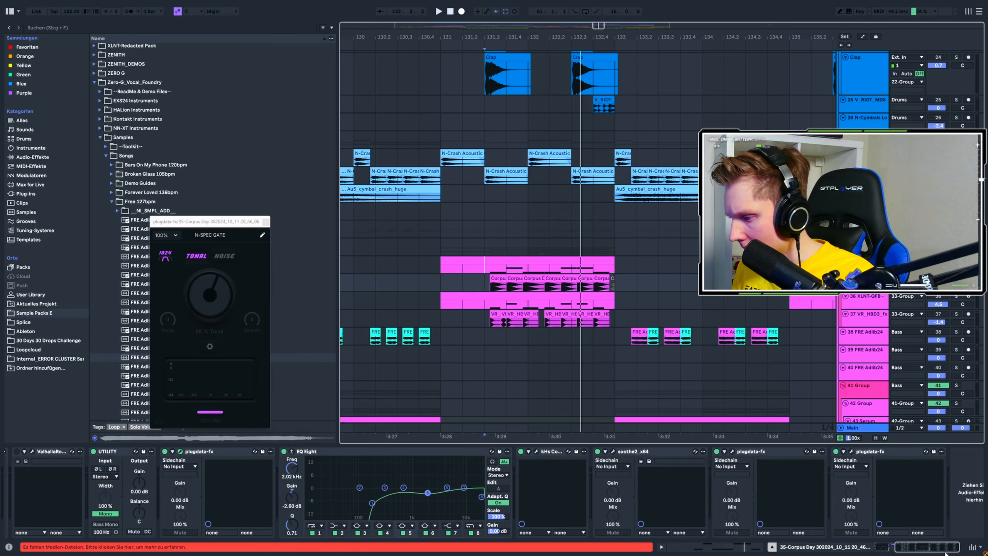
left_click(719, 452)
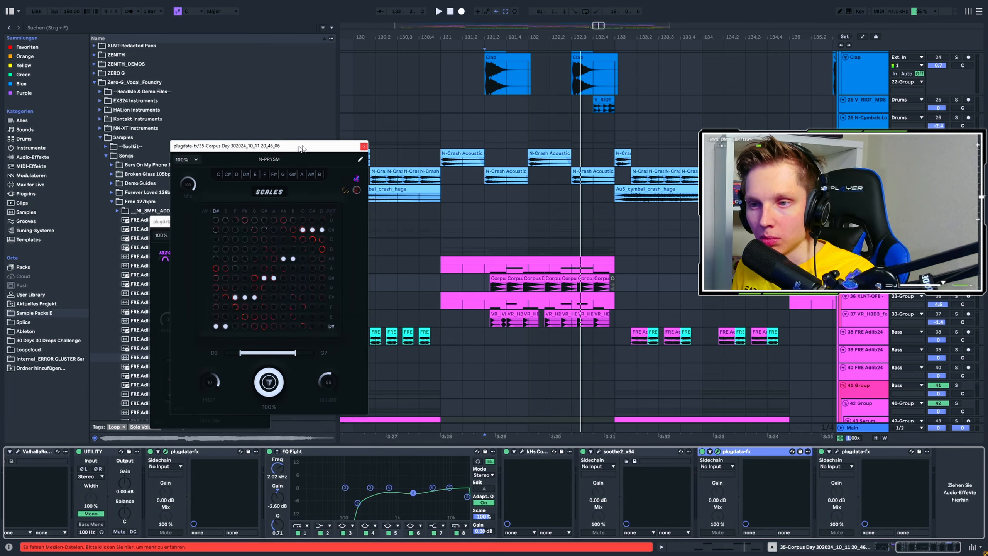
left_click_drag(300, 150, 405, 157)
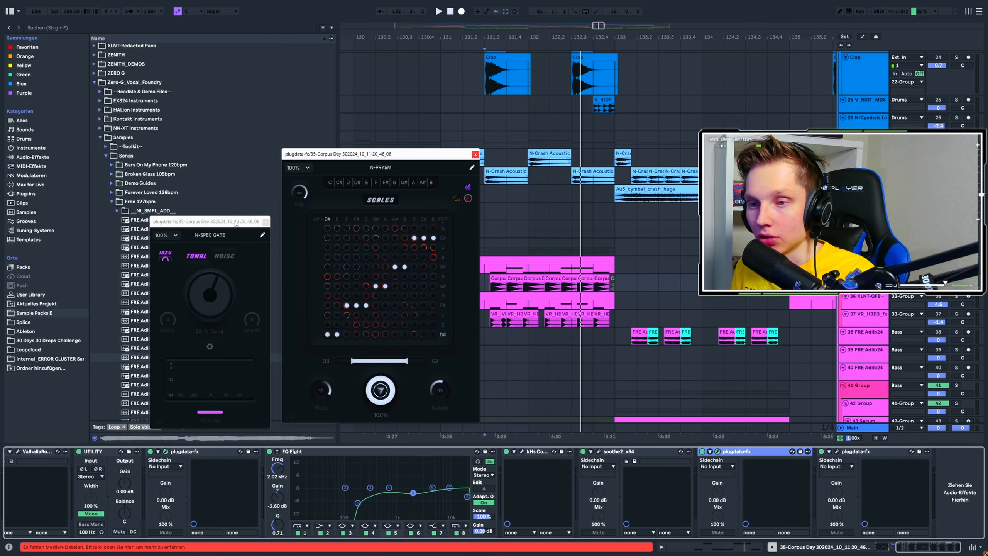
left_click_drag(236, 222, 185, 138)
left_click(214, 137)
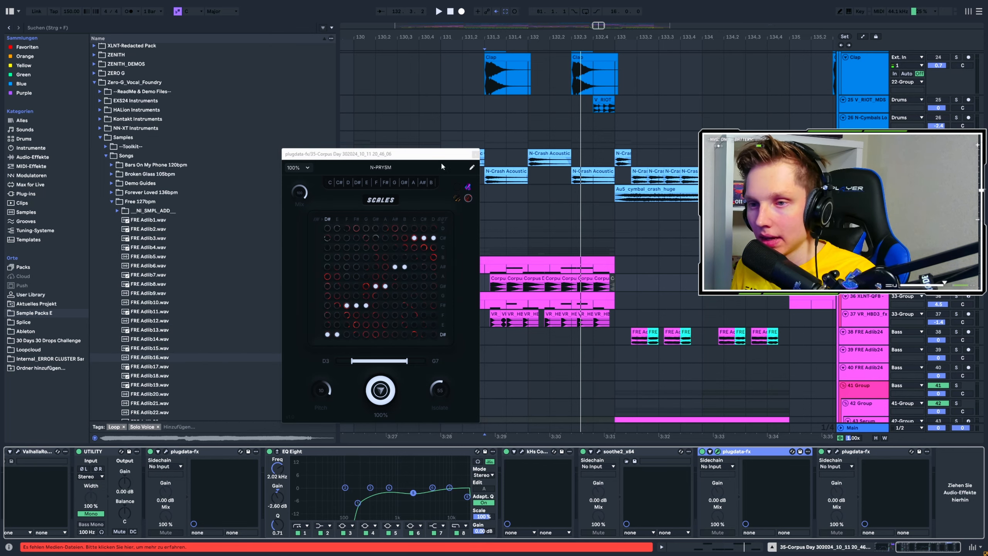
left_click(475, 153)
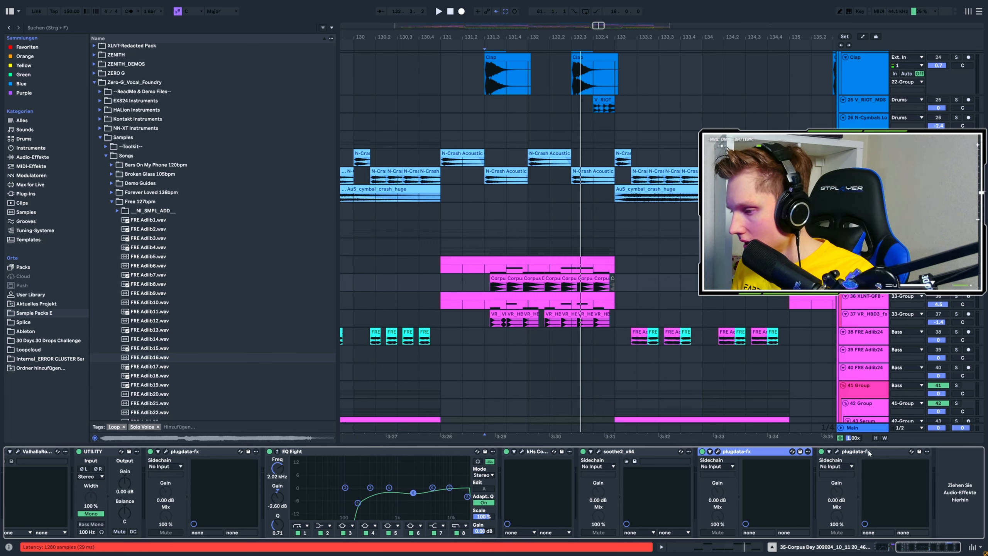
Inspect the Corpus Day track's N-Spec Comp Lite during playback, and audition the 36-XLNT-QFB and 37-VR_HBD3 tracks.
left_click(837, 451)
key("space")
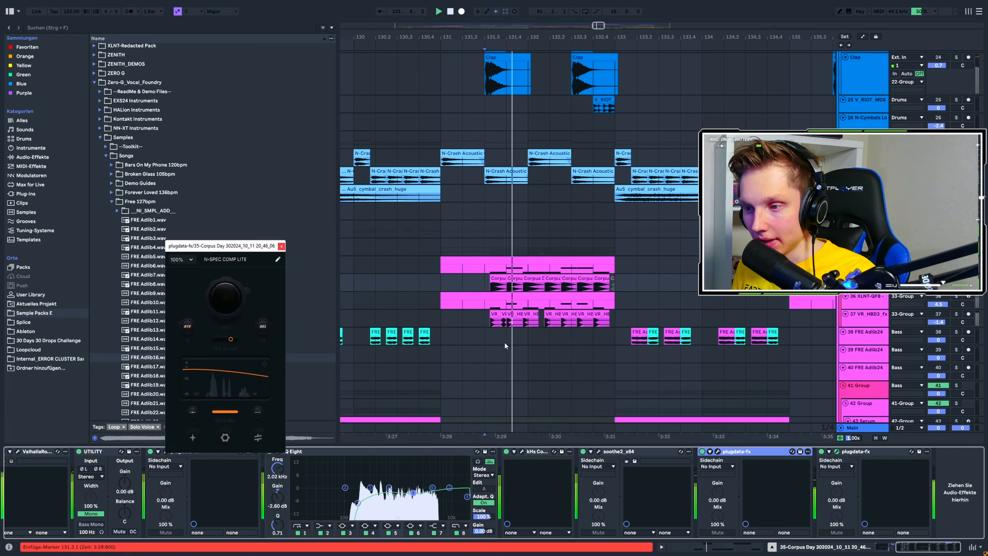
left_click(756, 301)
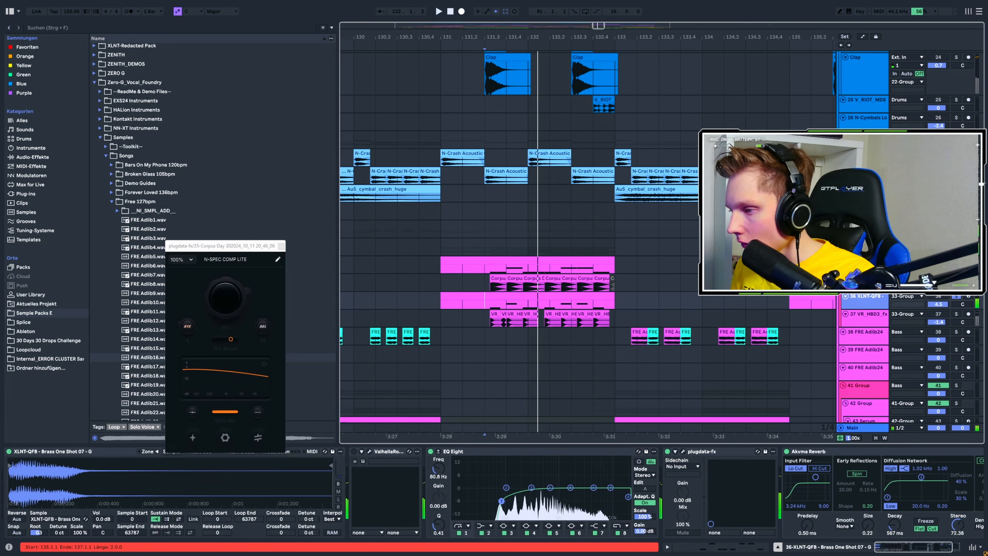
left_click(281, 246)
left_click(862, 315)
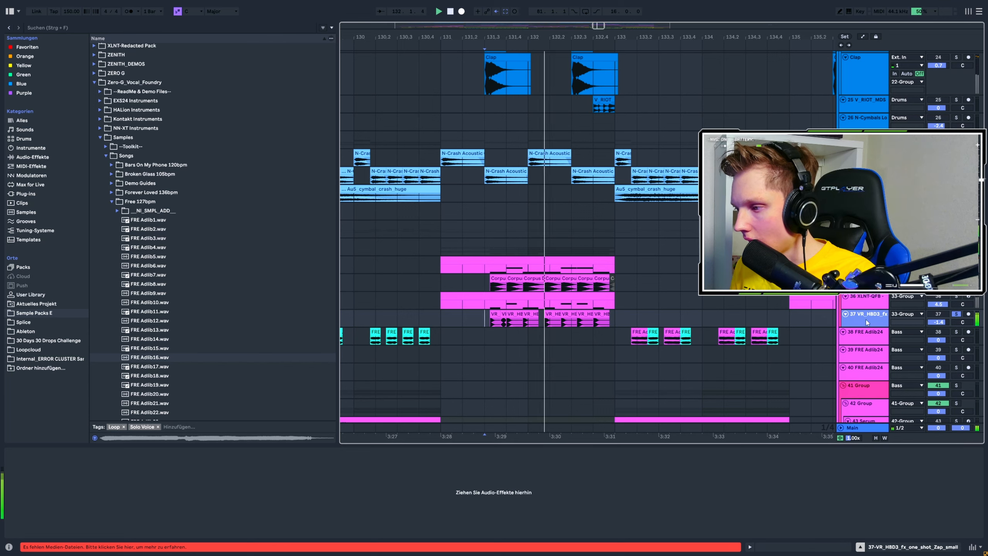
Play the 33-Group from position 131.3 while inspecting its Pro-Q 3 and N-Spec Comp Lite plug-ins.
left_click(863, 245)
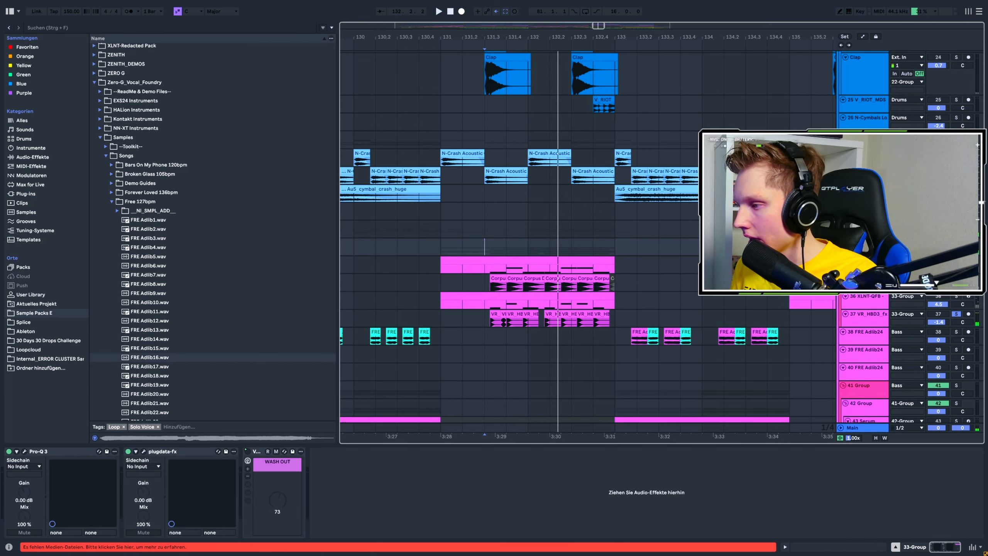
left_click(26, 452)
key("space")
left_click(25, 452)
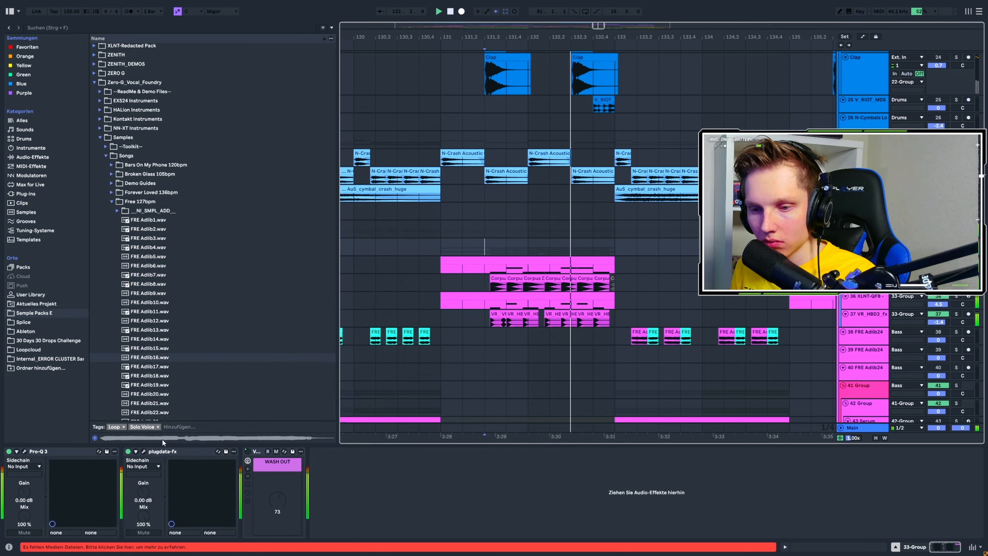
left_click(143, 451)
key("space")
key("space")
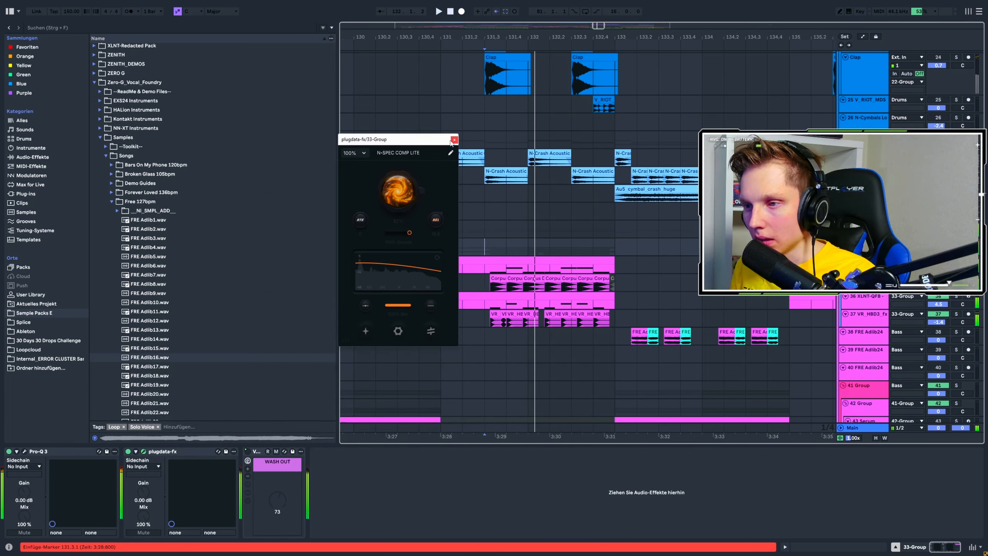
Audition the whole Bass group from position 131.3 and close the 33-Group's N-Spec Comp Lite window.
left_click(956, 225)
key("space")
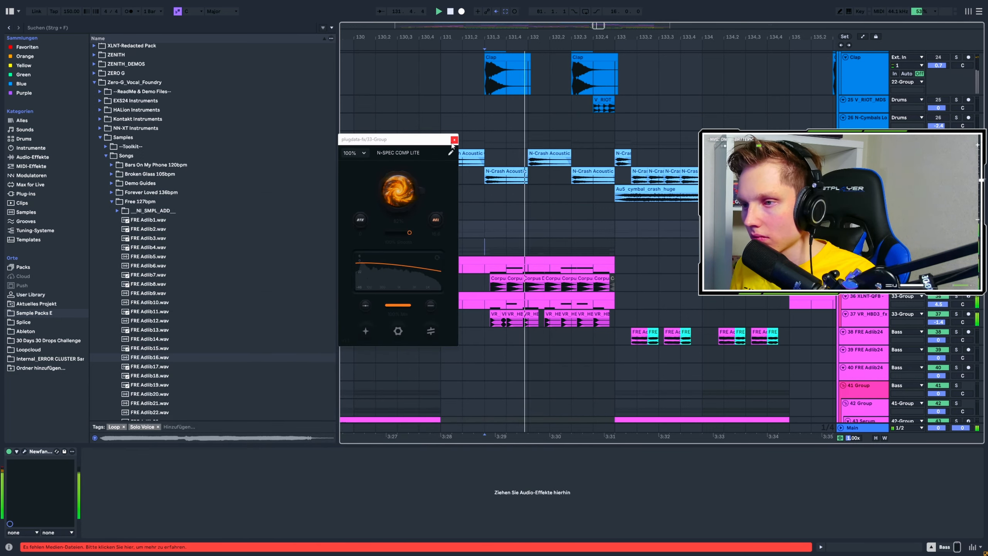
left_click(454, 139)
Solo the 46-Wavetable Melodic Synth track, play it from position 131.3, and stop playback.
scroll(580, 246, "down", 4)
scroll(580, 246, "down", 4)
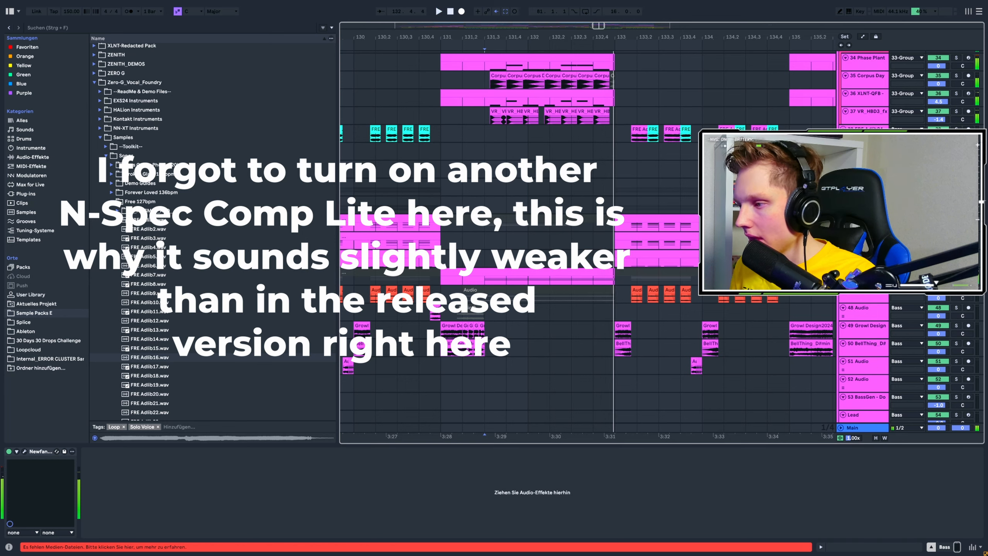
left_click(485, 280)
key("s")
key("space")
scroll(565, 298, "down", 3)
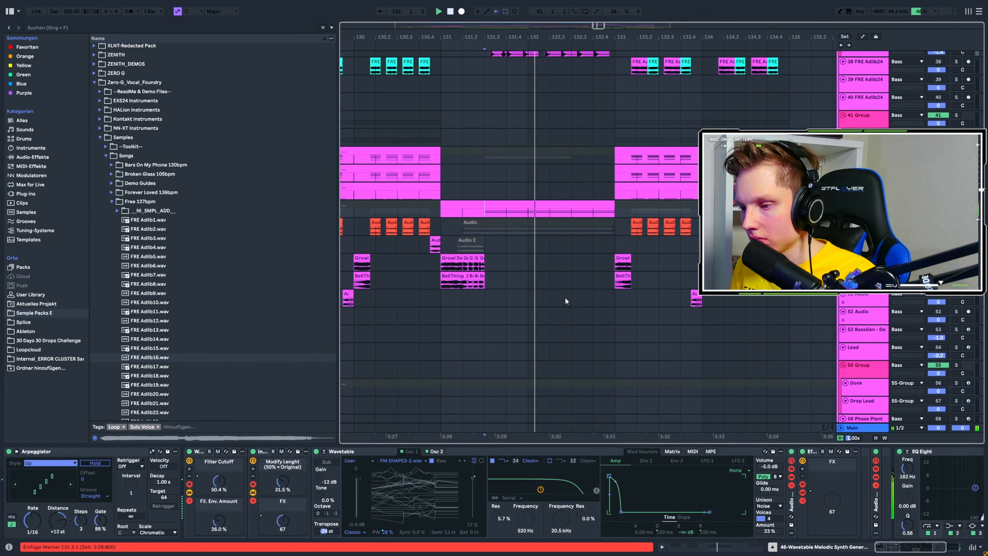
scroll(565, 298, "down", 3)
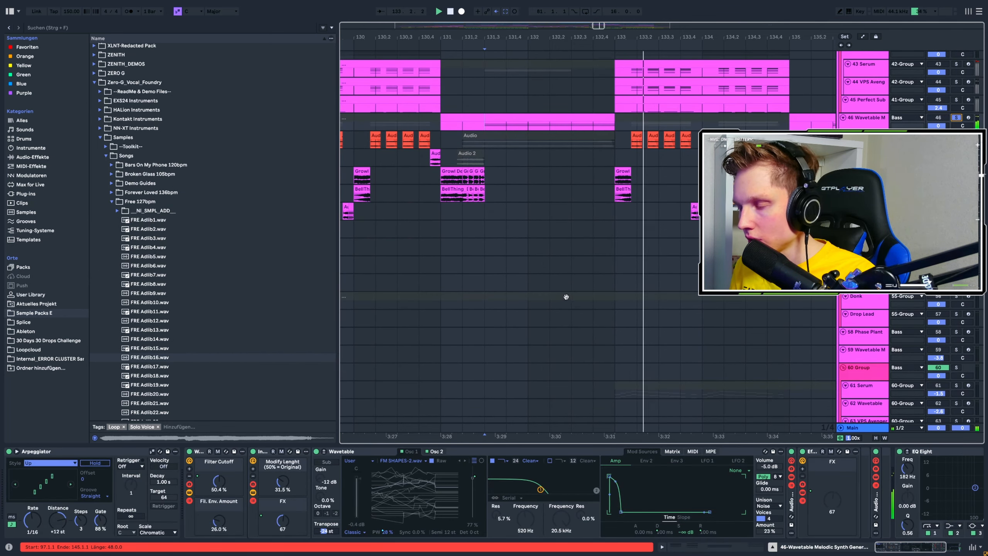
key("space")
Play the soloed 60-Group from position 143.3 and review its clips leading into bar 145.
scroll(583, 296, "down", 10)
scroll(603, 297, "down", 4)
scroll(661, 233, "up", 5)
scroll(679, 207, "up", 3)
left_click(607, 153)
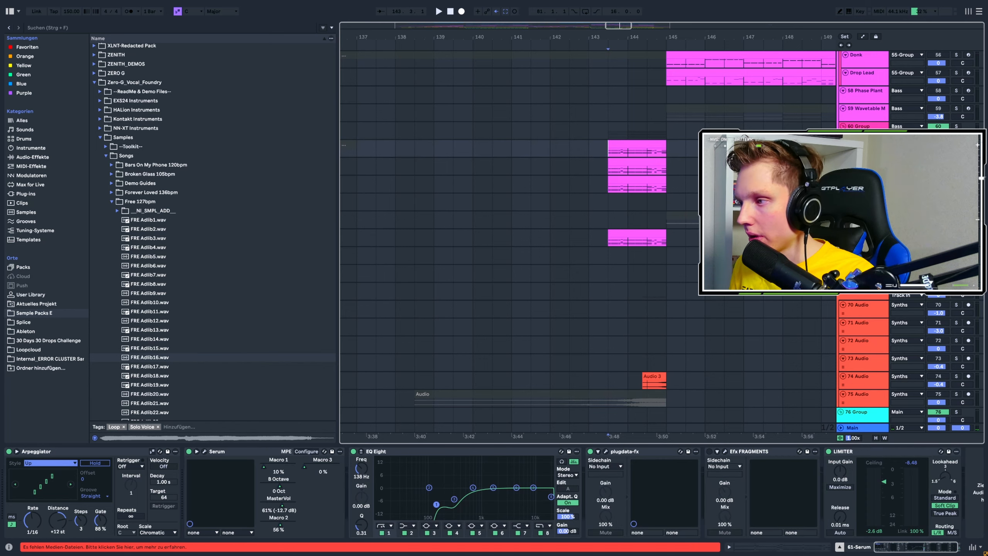
left_click(608, 131)
key("space")
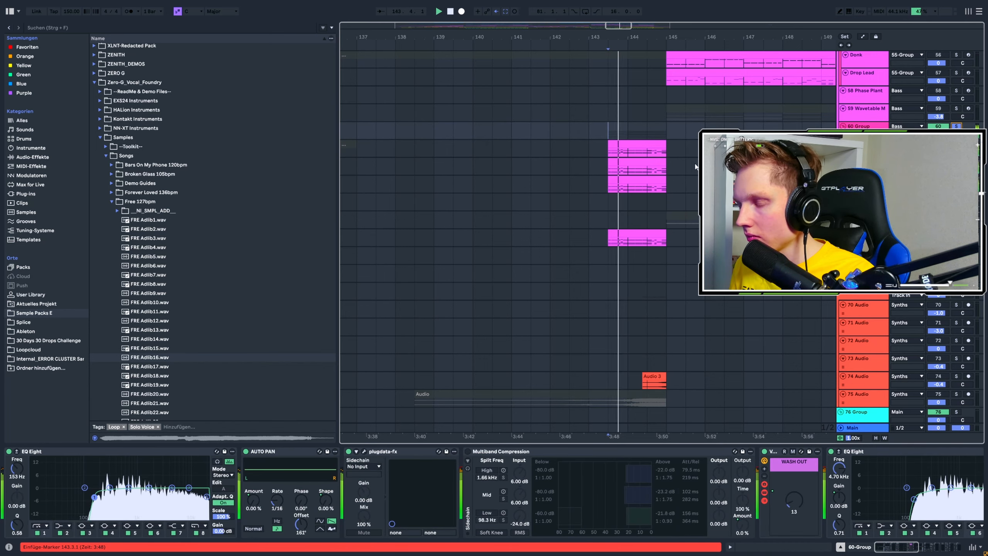
scroll(667, 191, "down", 5)
scroll(667, 192, "up", 3)
left_click(956, 213)
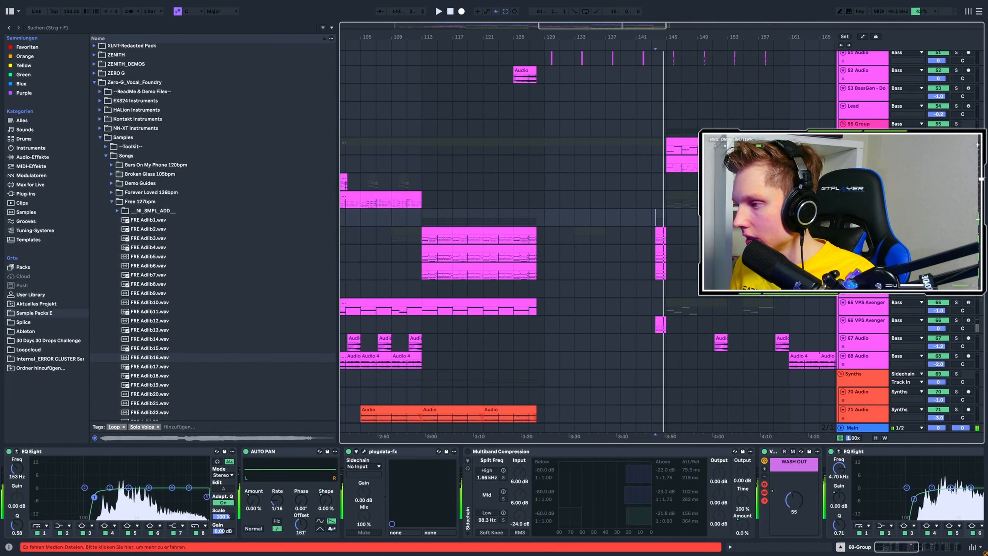
key("space")
Audition the 41-Group's layered bass clips from bar 129 and stop playback.
scroll(652, 254, "up", 5)
scroll(651, 254, "up", 9)
scroll(652, 257, "down", 8)
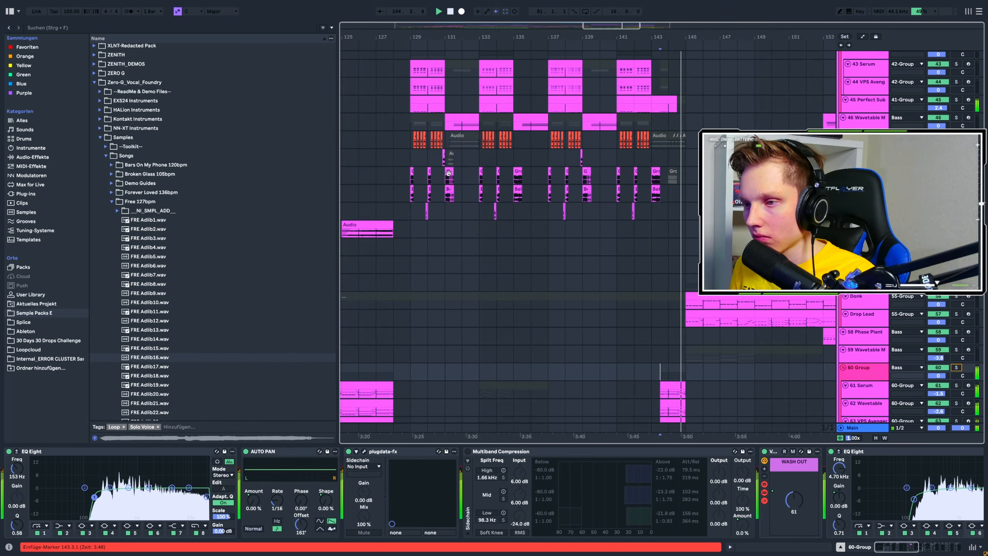
scroll(447, 182, "up", 4)
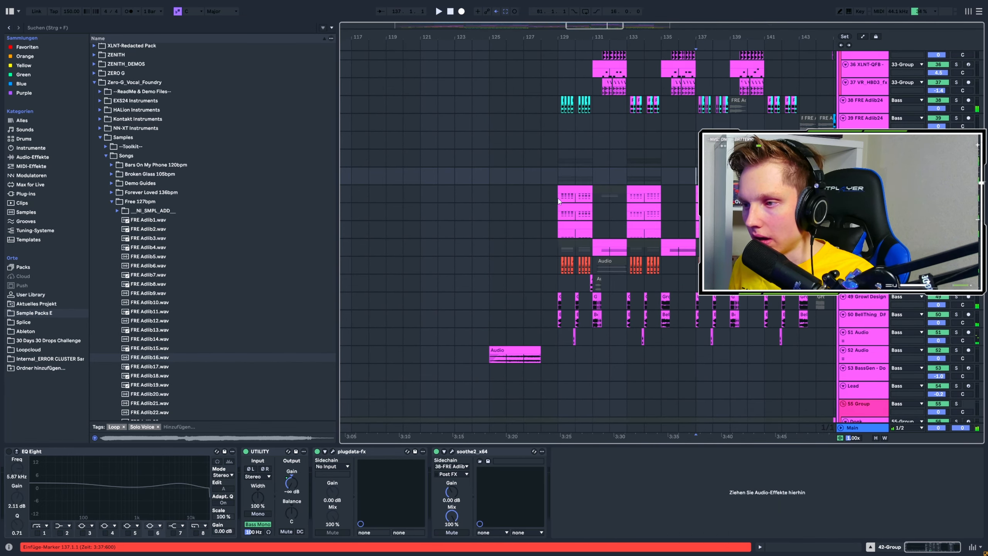
scroll(561, 176, "up", 8)
left_click(559, 157)
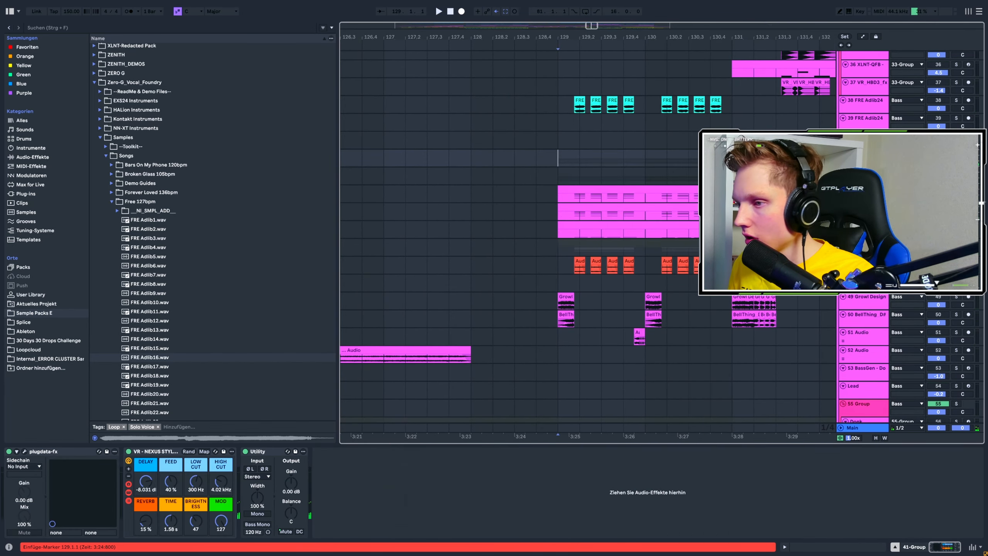
scroll(593, 199, "up", 4)
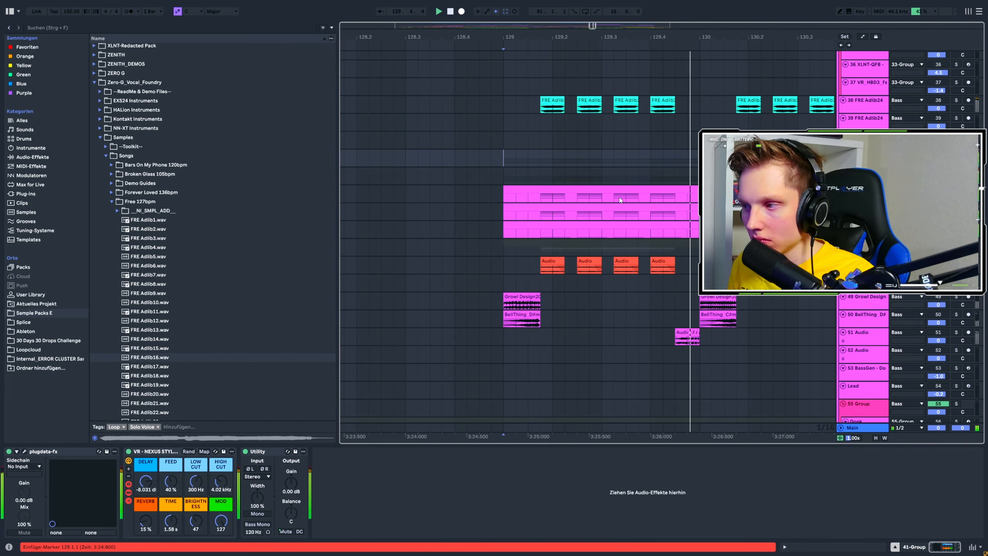
scroll(504, 205, "down", 4)
key("space")
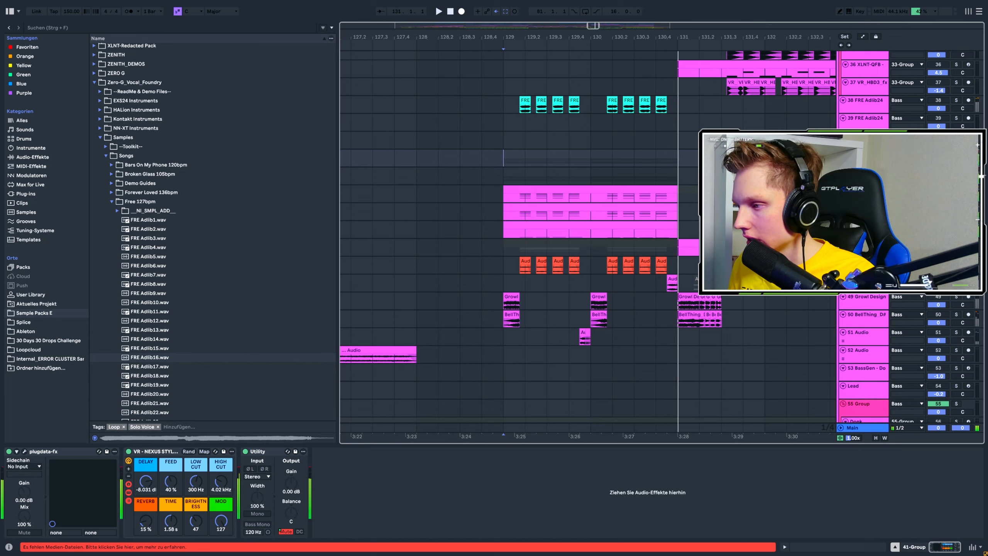
Audition the 45-Perfect Sub and 44-VPS Avenger layers separately from bar 129.
left_click(504, 232)
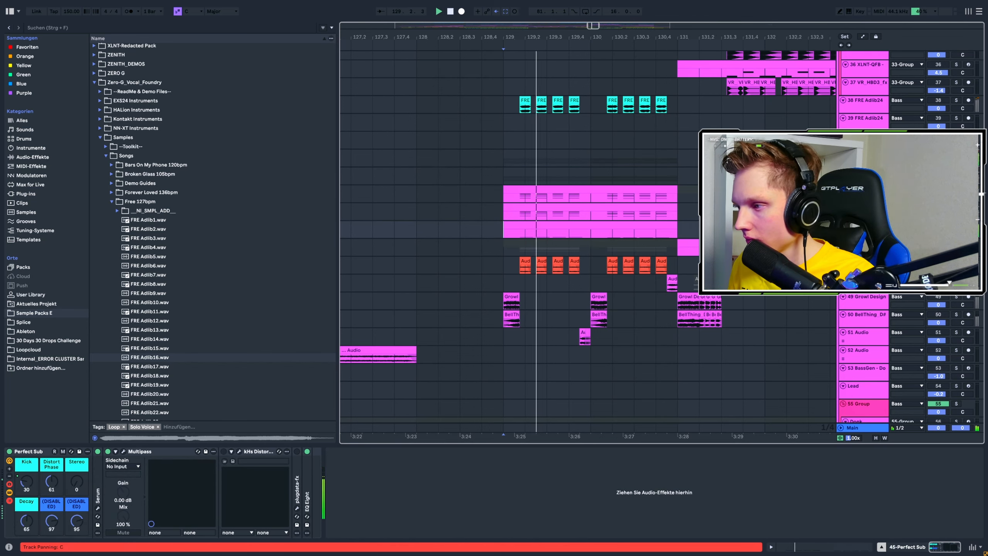
left_click(540, 214)
key("space")
key("space")
scroll(514, 216, "up", 4)
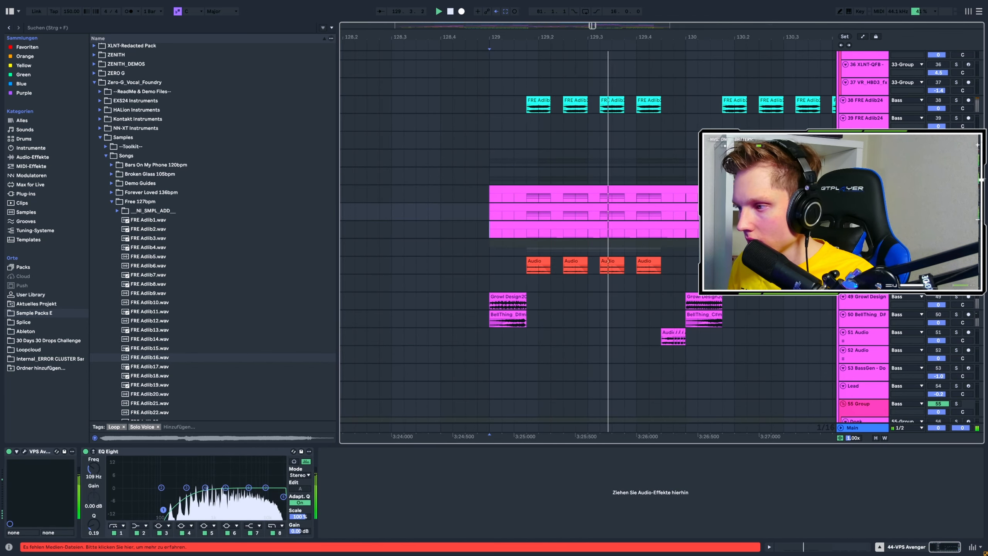
Play the 43-Serum layer on its own from bar 129.
left_click(514, 196)
key("space")
key("space")
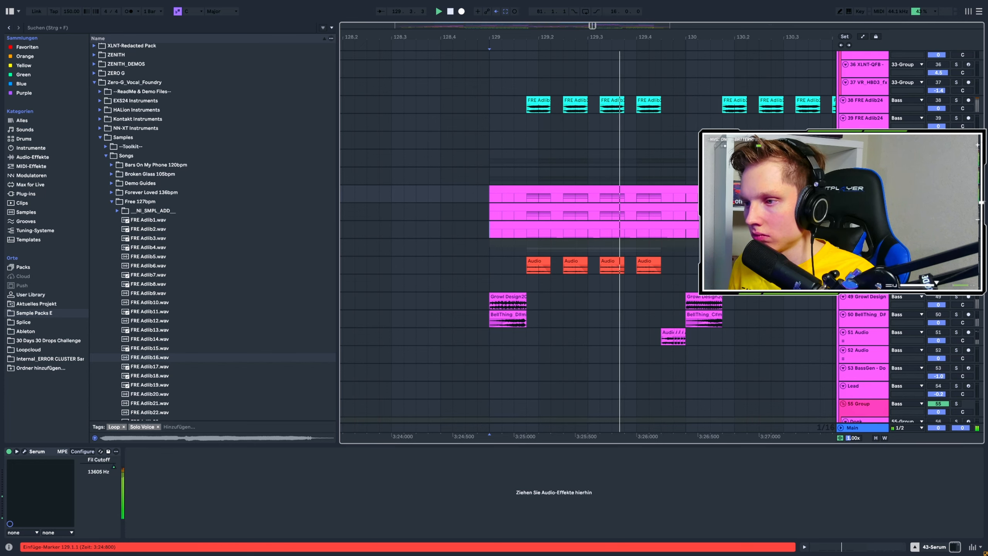
scroll(438, 197, "down", 3)
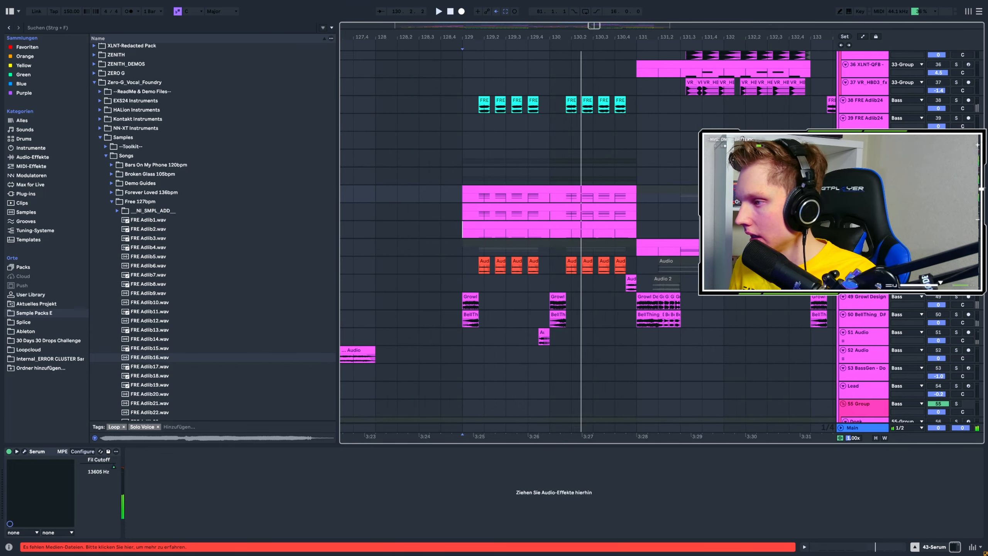
Return to the 41-Group and play its layered bass from bar 129.
key("Up")
key("Up")
key("Up")
key("Up")
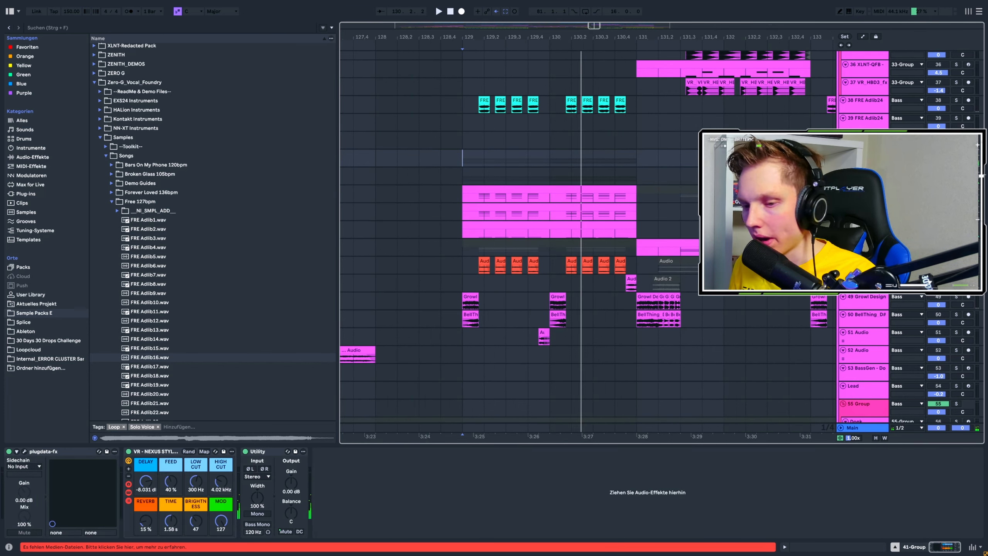
key("space")
key("space")
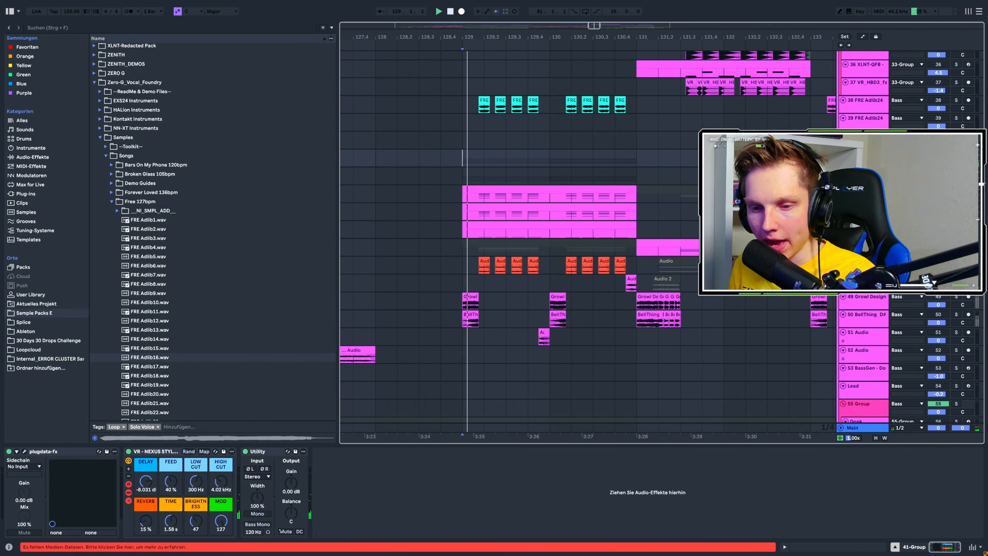
Open the 41-Group's plugdata-fx compressor and compare the bass with the effect bypassed and enabled during playback.
left_click(25, 451)
left_click(9, 451)
key("space")
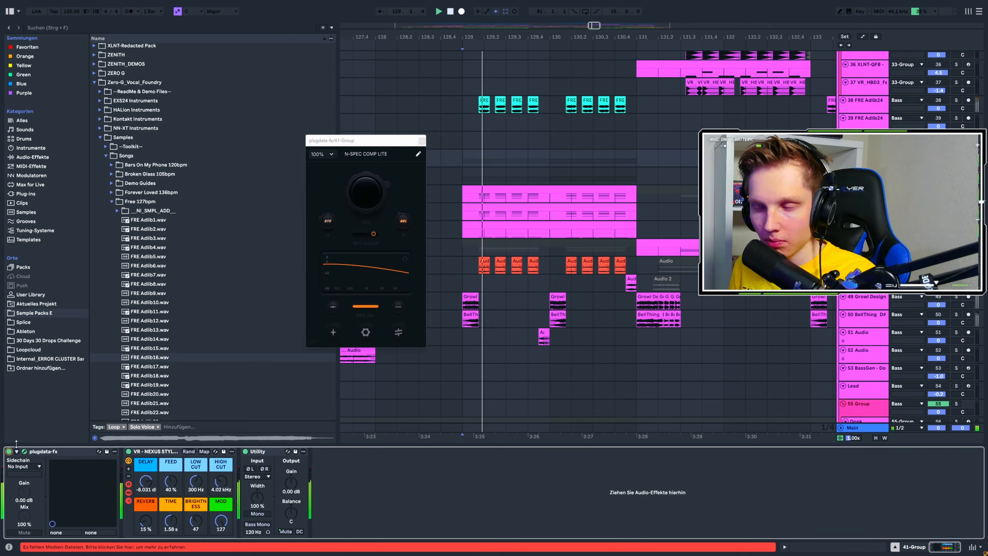
left_click(9, 451)
key("space")
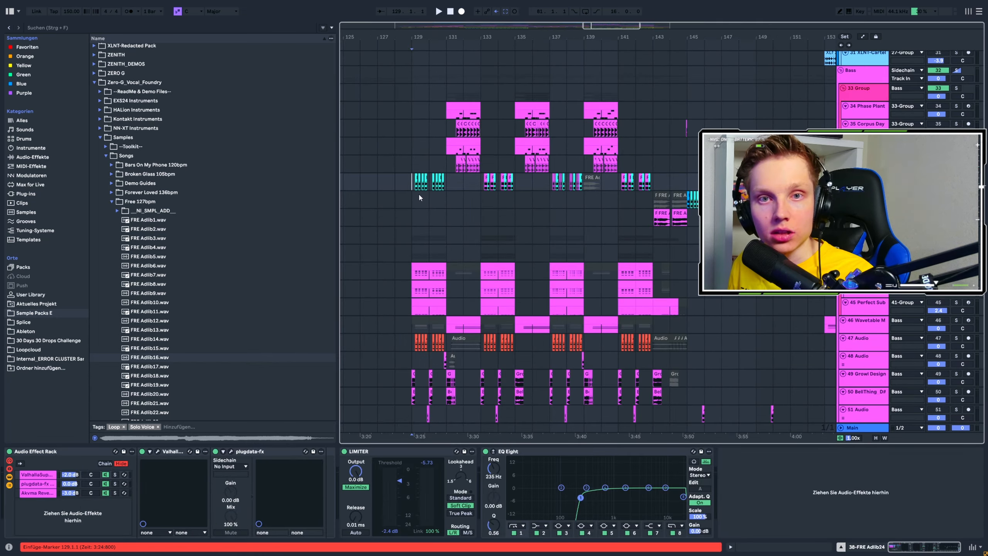
Audition the vocal chops on the 38-FRE Adlib24 track from bars 129 and 133.
key("space")
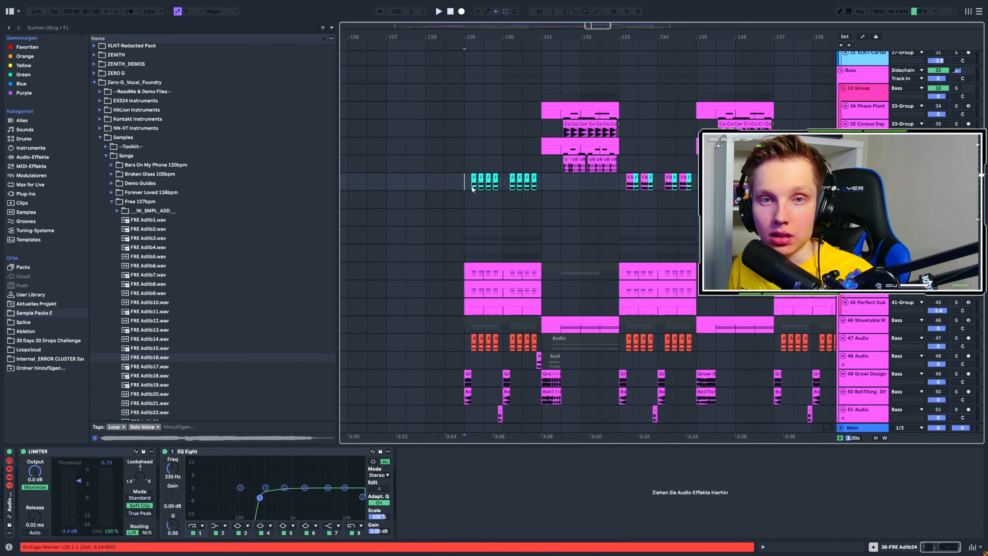
key("space")
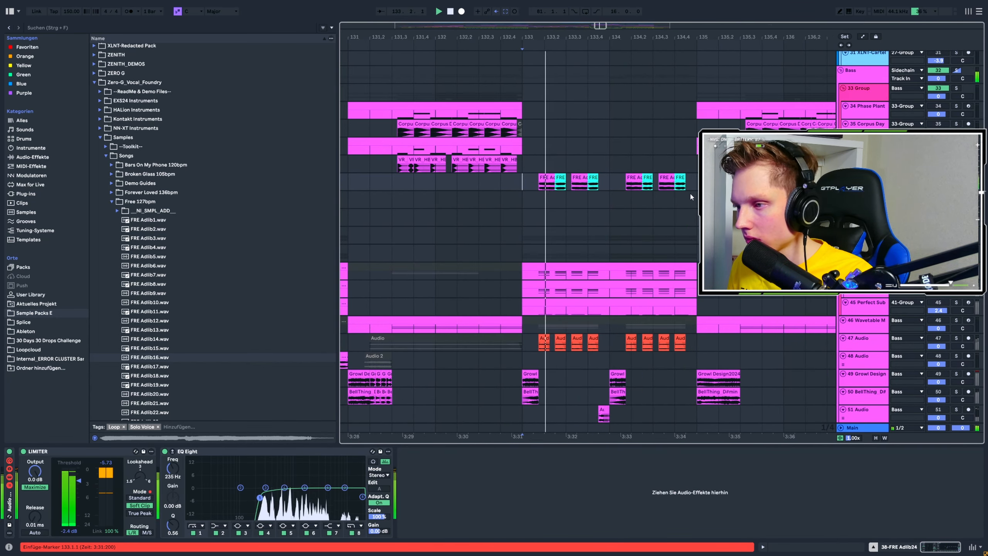
scroll(622, 209, "down", 3)
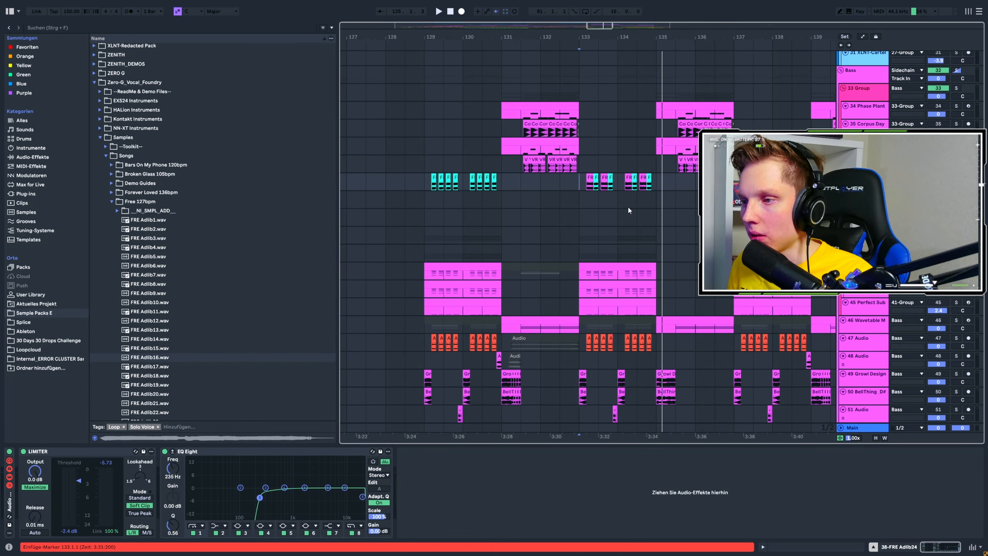
key("space")
Play the section from bar 137 and review the drum, vocal and bass clips leading past bar 145.
left_click(734, 182)
key("space")
key("space")
scroll(629, 259, "up", 5)
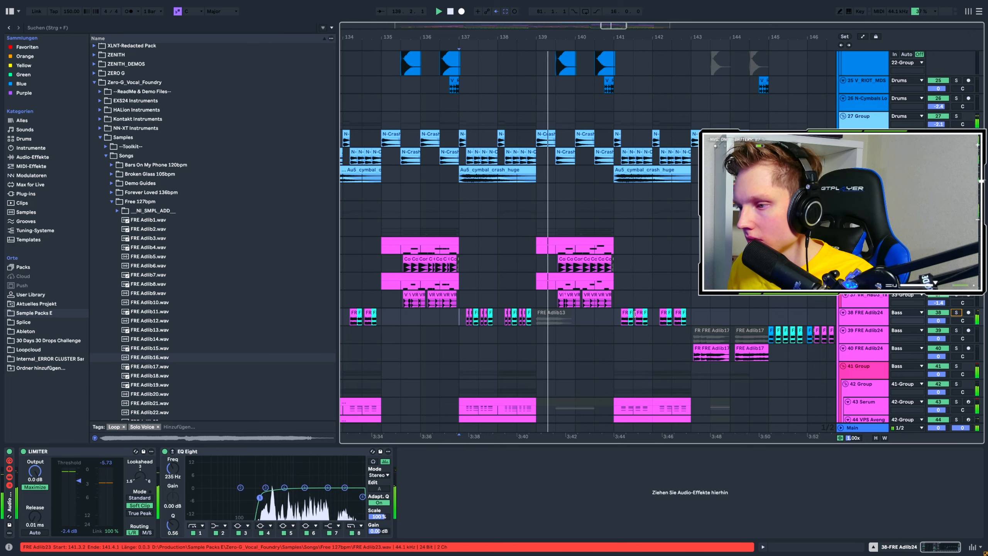
scroll(628, 312, "up", 5)
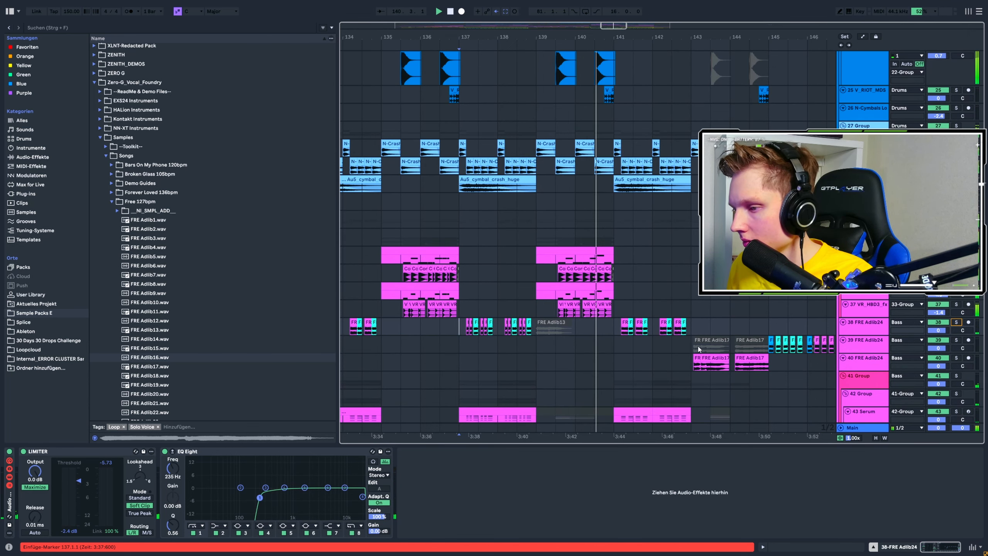
scroll(665, 323, "down", 3)
scroll(670, 304, "down", 2)
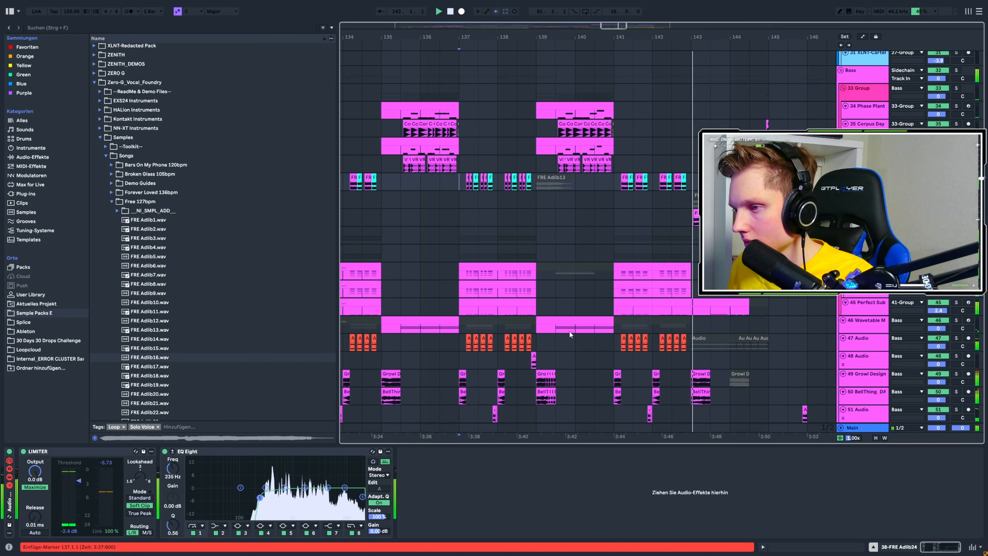
scroll(558, 261, "down", 1)
scroll(659, 265, "down", 2)
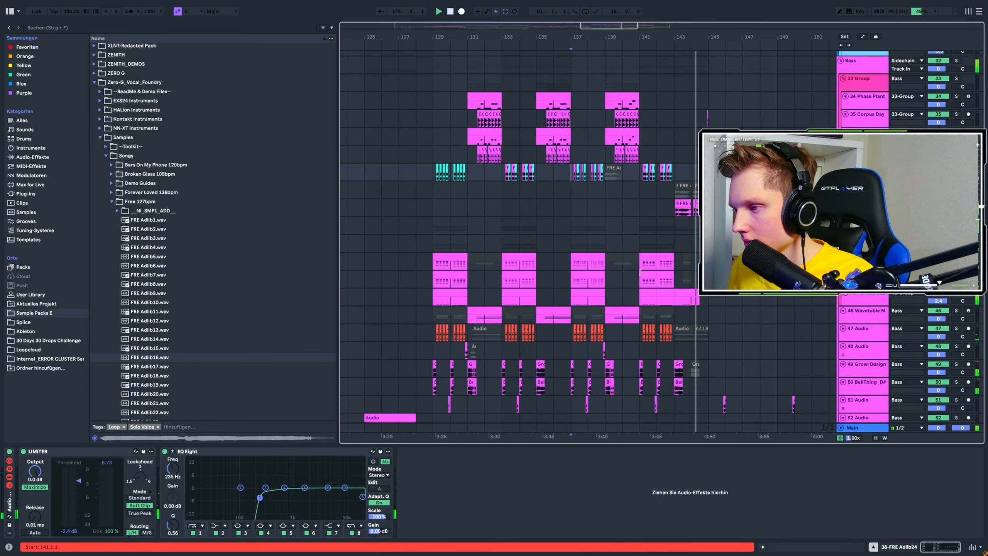
scroll(685, 267, "up", 4)
scroll(674, 267, "down", 3)
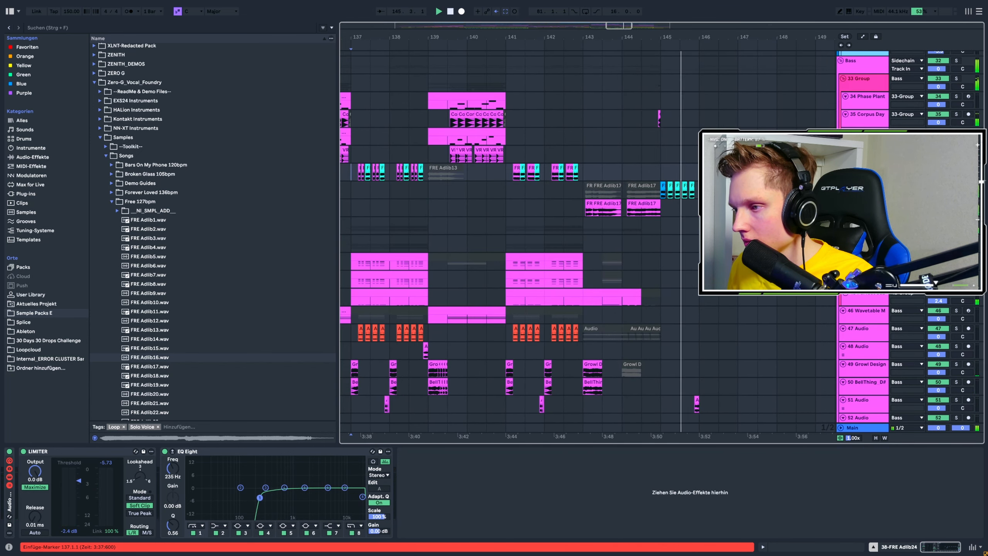
Play the Drop Lead section from bar 145 and review the bass clips that accompany it.
left_click_drag(674, 267, 543, 257)
scroll(583, 249, "down", 3)
scroll(598, 236, "down", 16)
left_click(542, 204)
key("space")
scroll(632, 228, "up", 14)
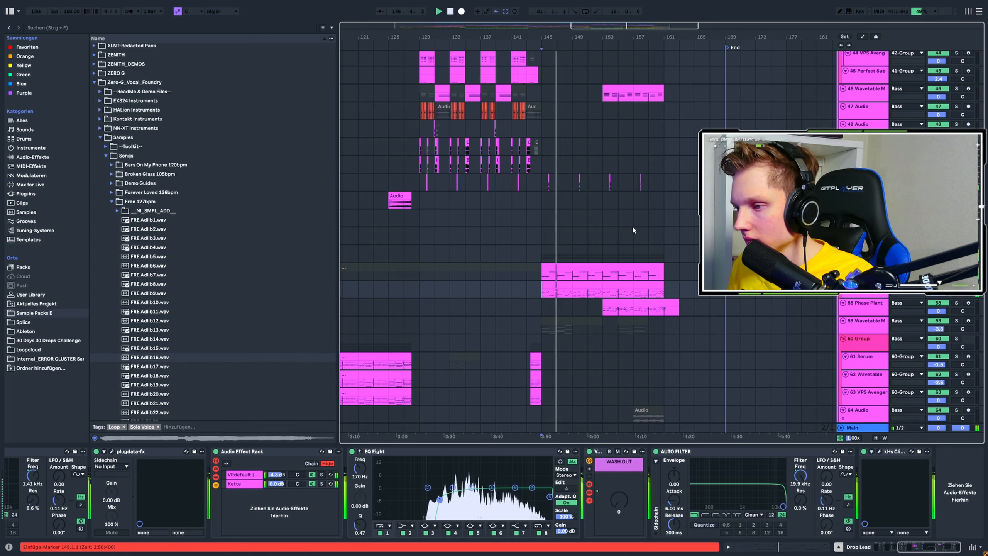
Solo the 68-Audio track and play its outro clips from bar 161.
scroll(597, 237, "up", 6)
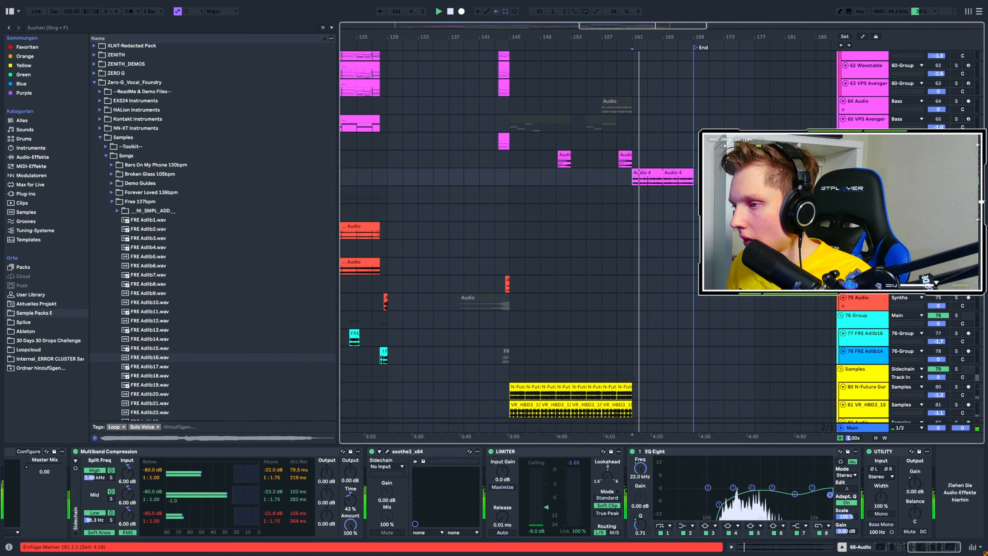
scroll(655, 202, "up", 2)
scroll(655, 202, "up", 4)
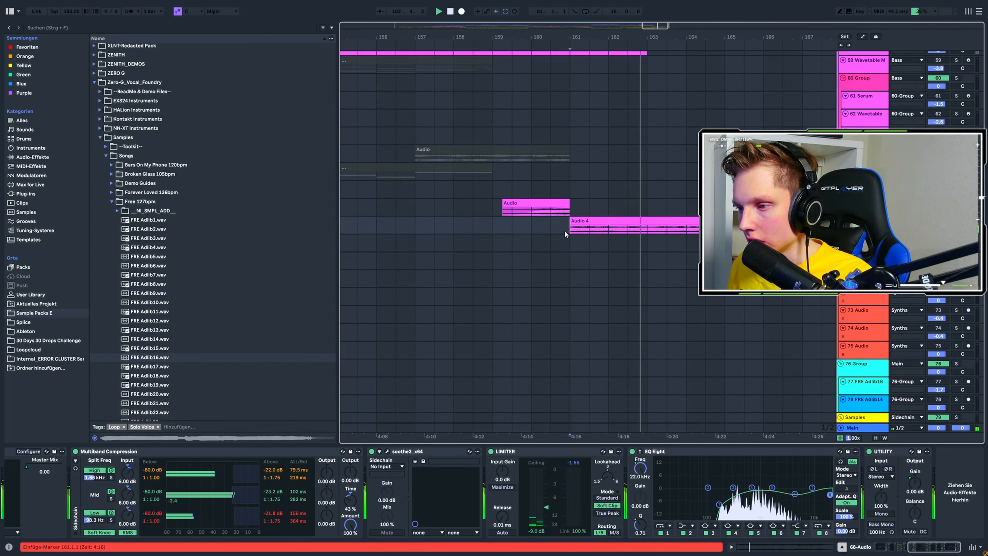
scroll(575, 229, "down", 4)
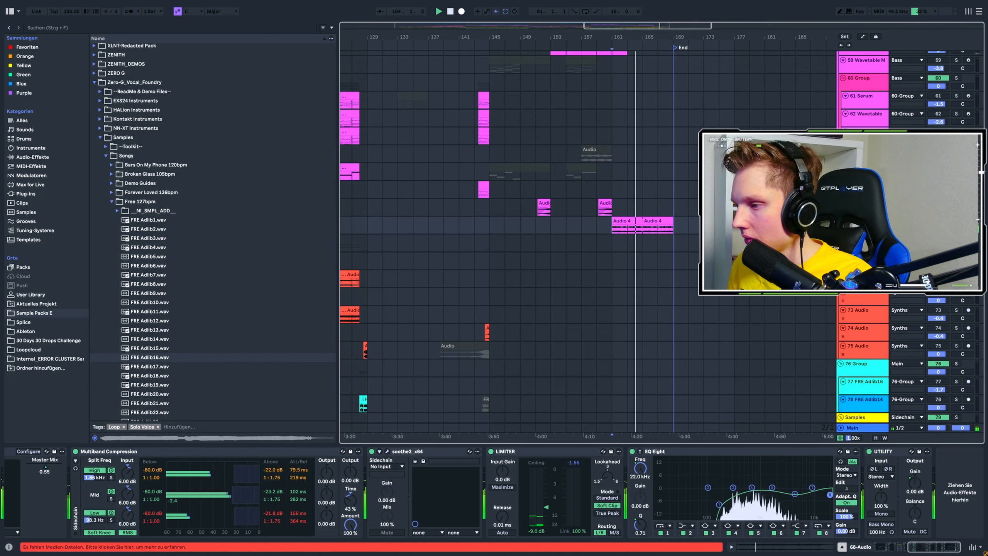
left_click(956, 221)
key("space")
key("space")
scroll(622, 259, "up", 3)
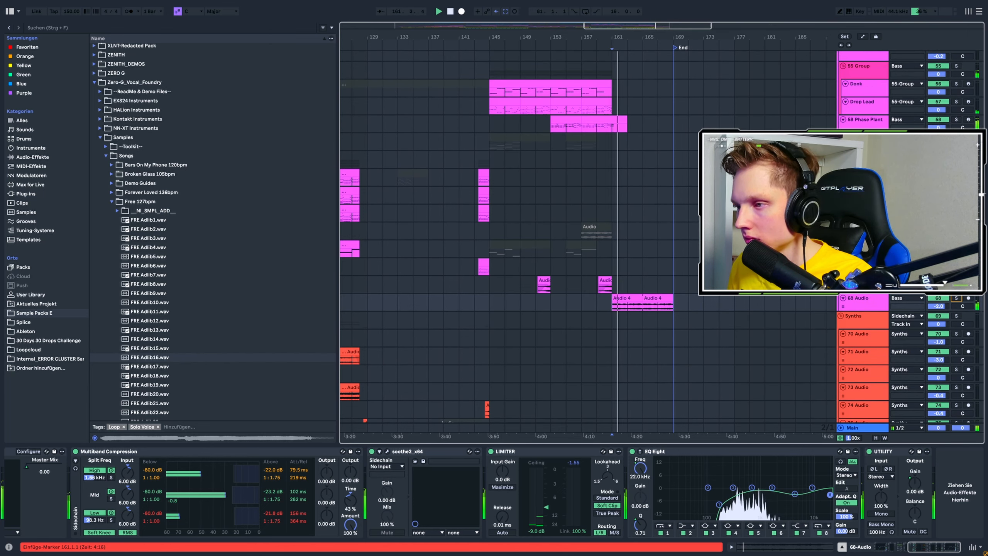
Review the clips around bar 159, select the first Audio 4 clip on 68-Audio and audition that track again.
scroll(630, 258, "up", 4)
scroll(618, 261, "up", 2)
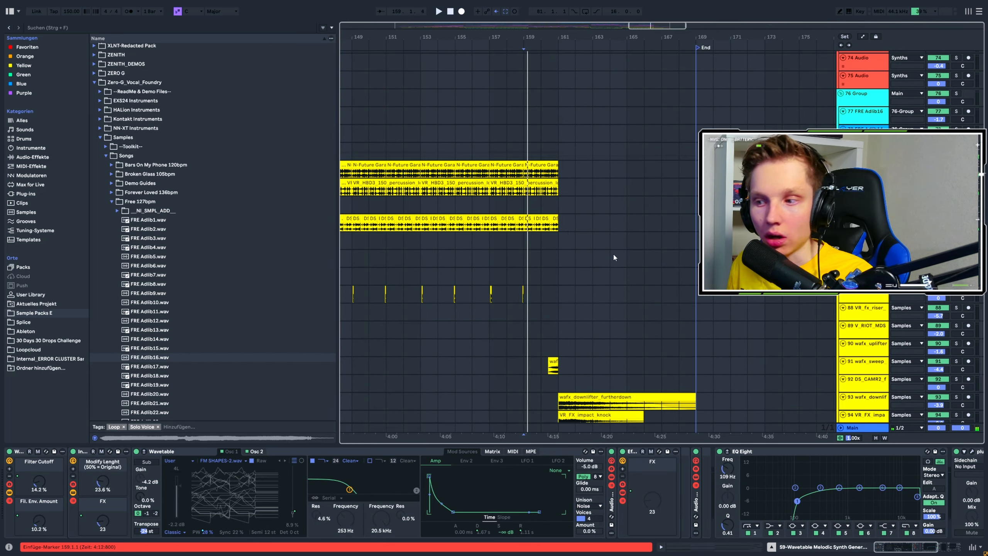
scroll(552, 336, "up", 10)
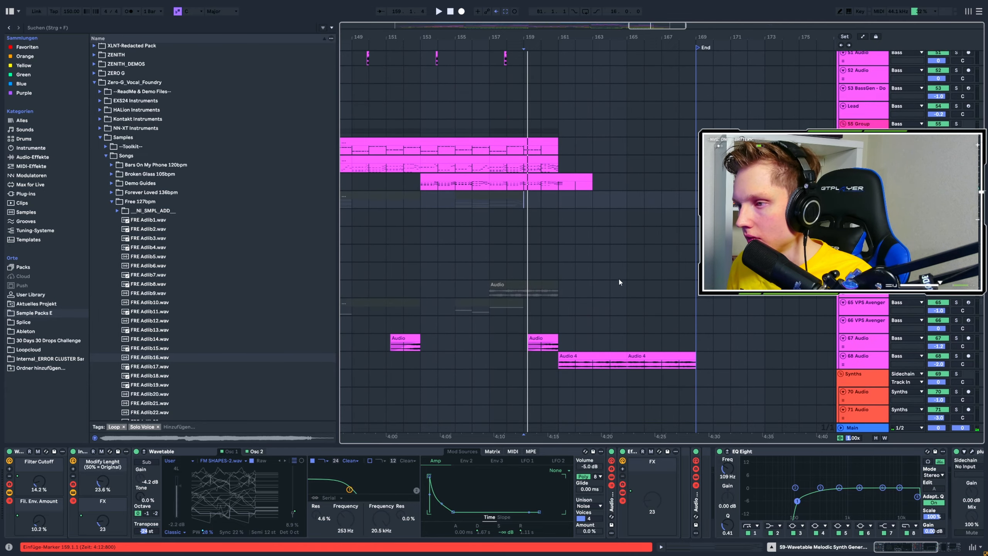
scroll(618, 277, "up", 4)
left_click(561, 402)
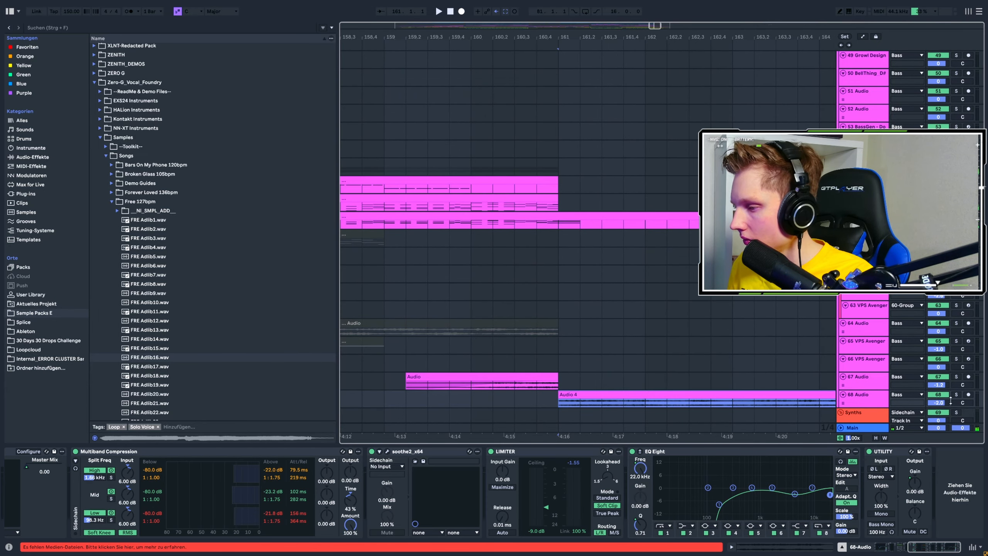
left_click(956, 395)
key("space")
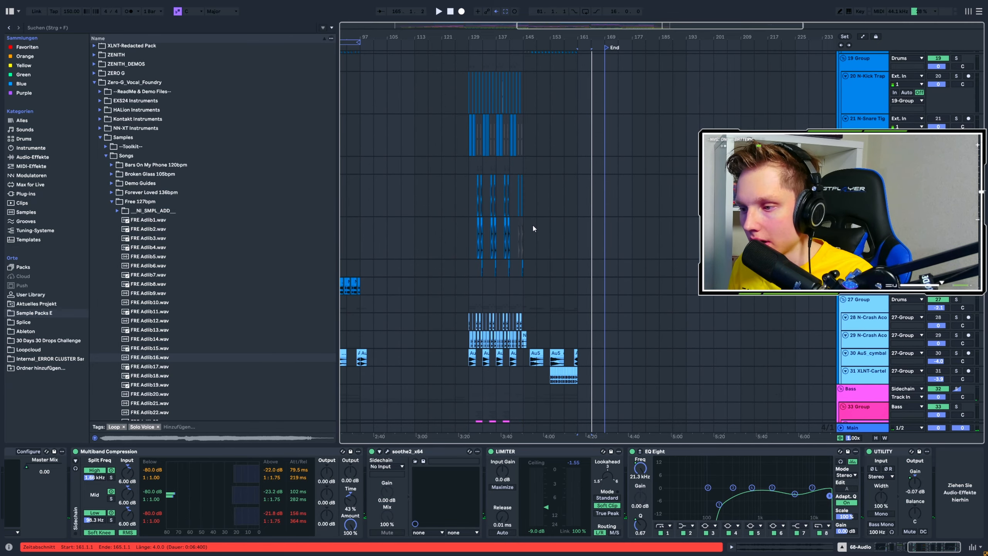
scroll(532, 225, "down", 5)
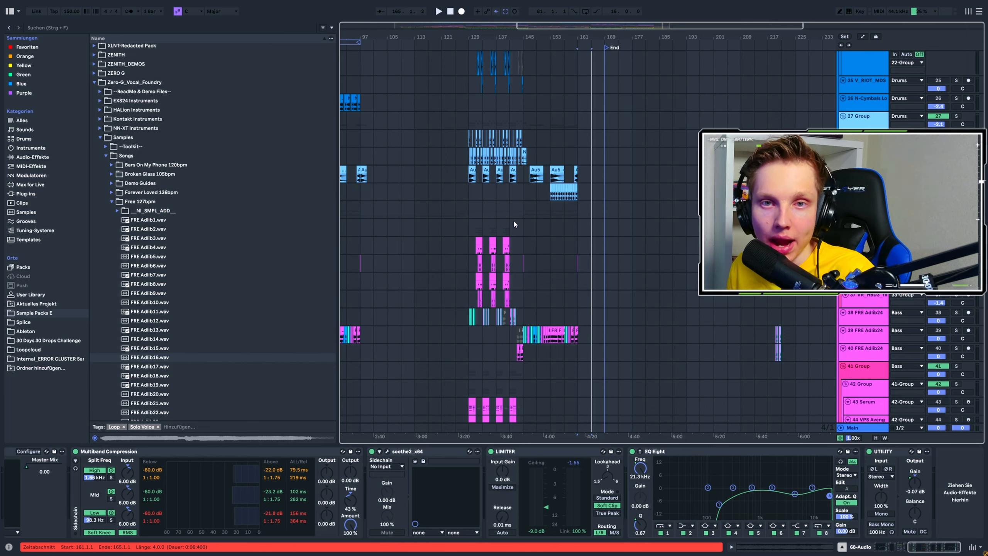
scroll(513, 219, "down", 2)
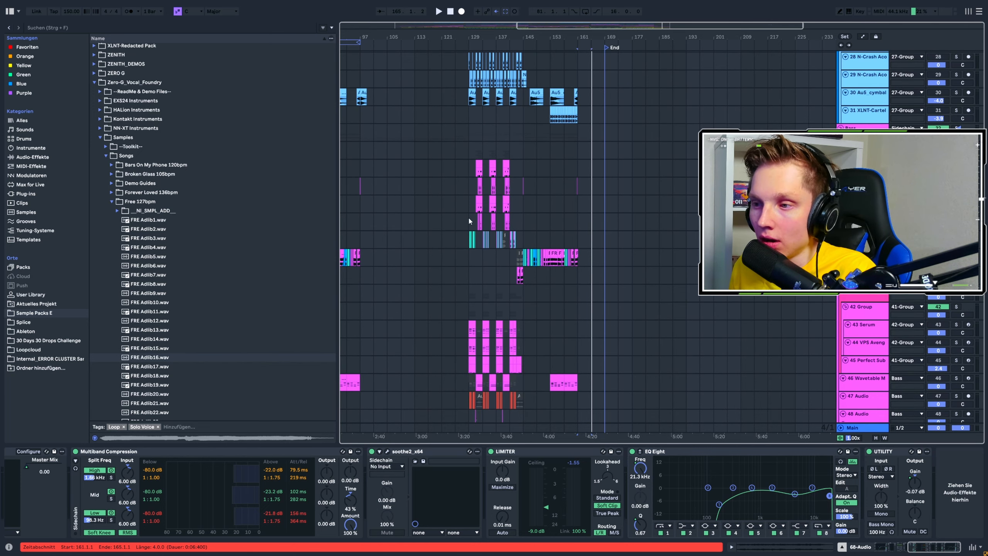